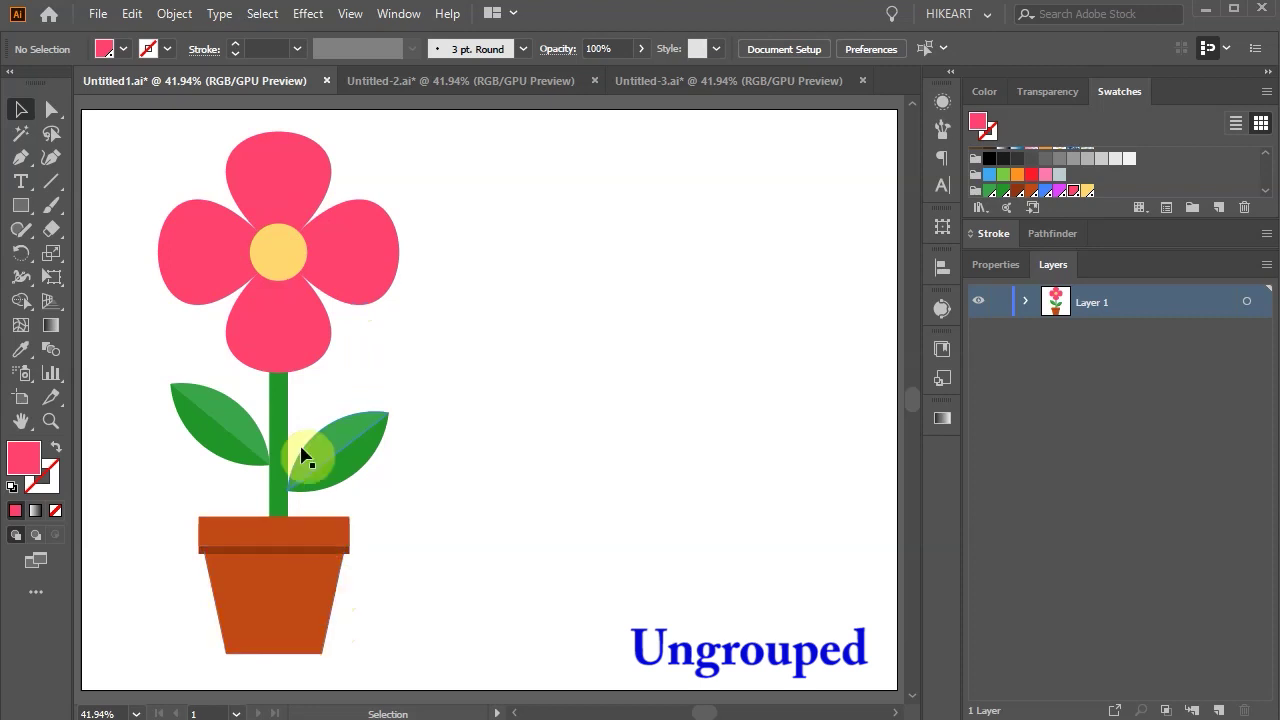
Drag the petals, yellow centre, stem, both leaves and both pot rims apart to the right.
key("v")
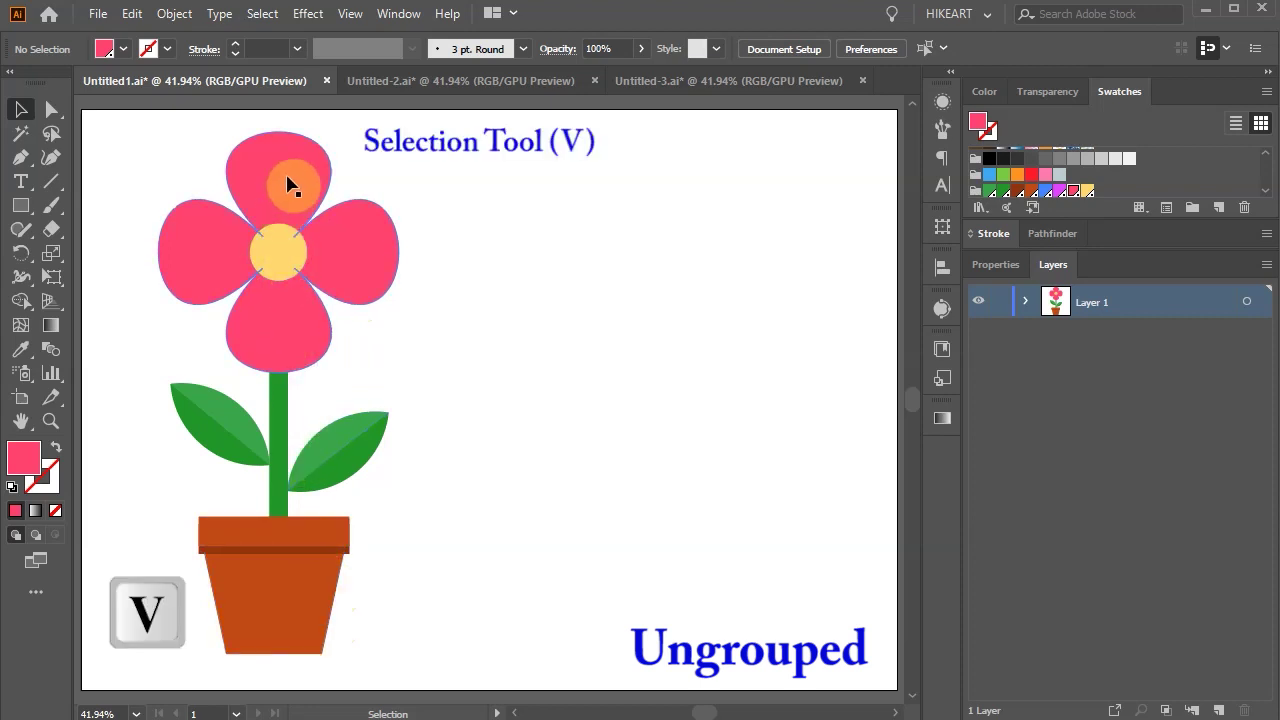
left_click(287, 191)
left_click_drag(287, 191, 738, 180)
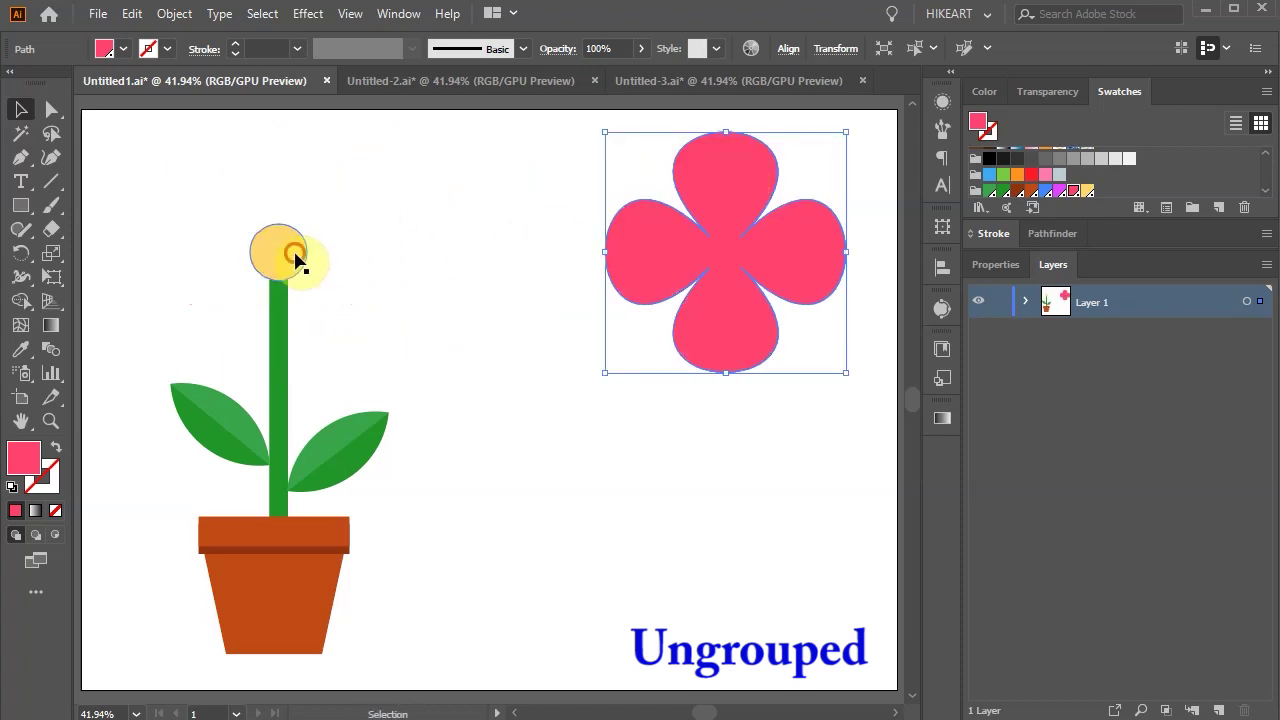
left_click_drag(295, 255, 534, 252)
left_click_drag(283, 375, 433, 375)
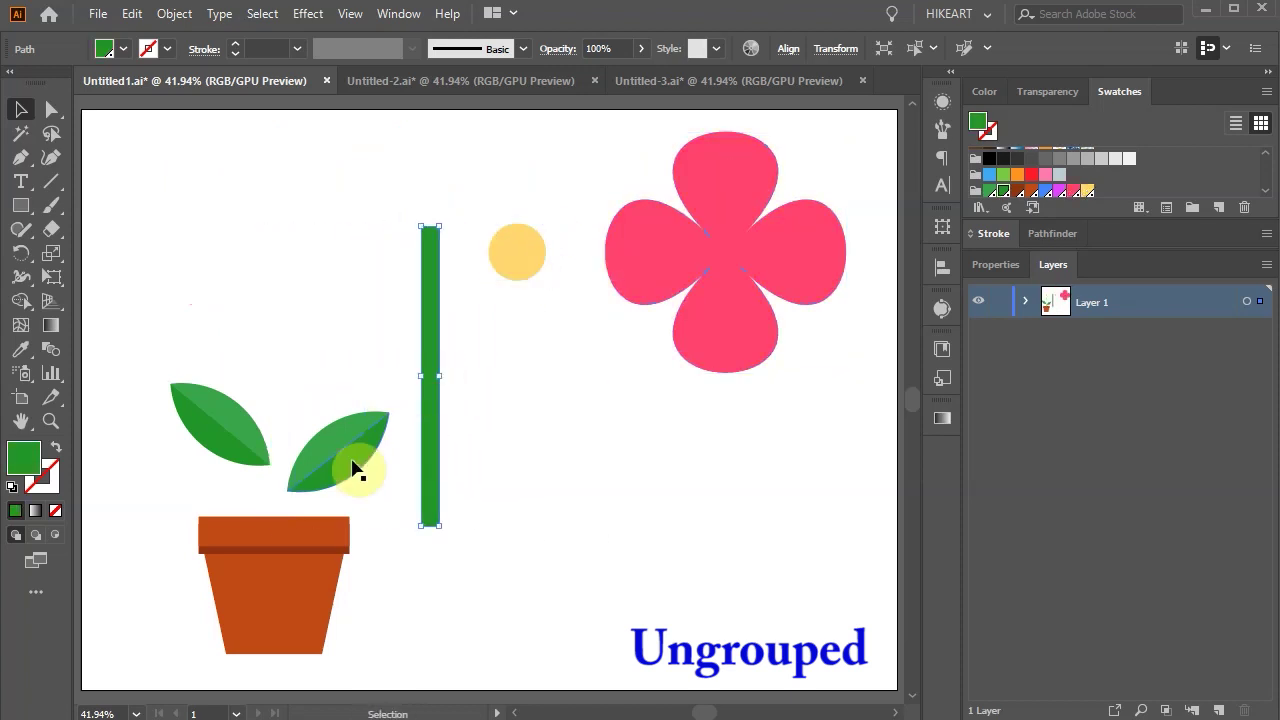
left_click_drag(357, 463, 640, 463)
left_click_drag(229, 423, 518, 419)
left_click_drag(306, 531, 757, 531)
left_click_drag(274, 539, 592, 540)
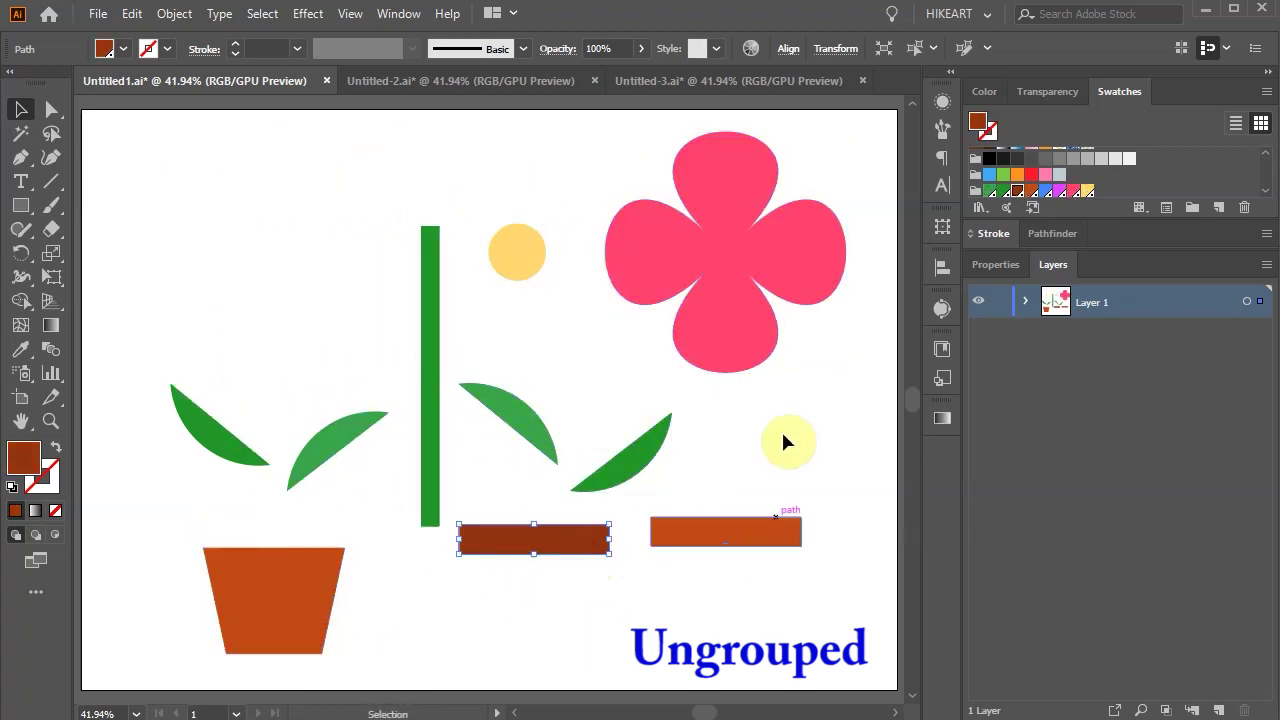
Expand Layer 1 and target each of its ten paths individually, then start undoing the moves.
left_click(1025, 302)
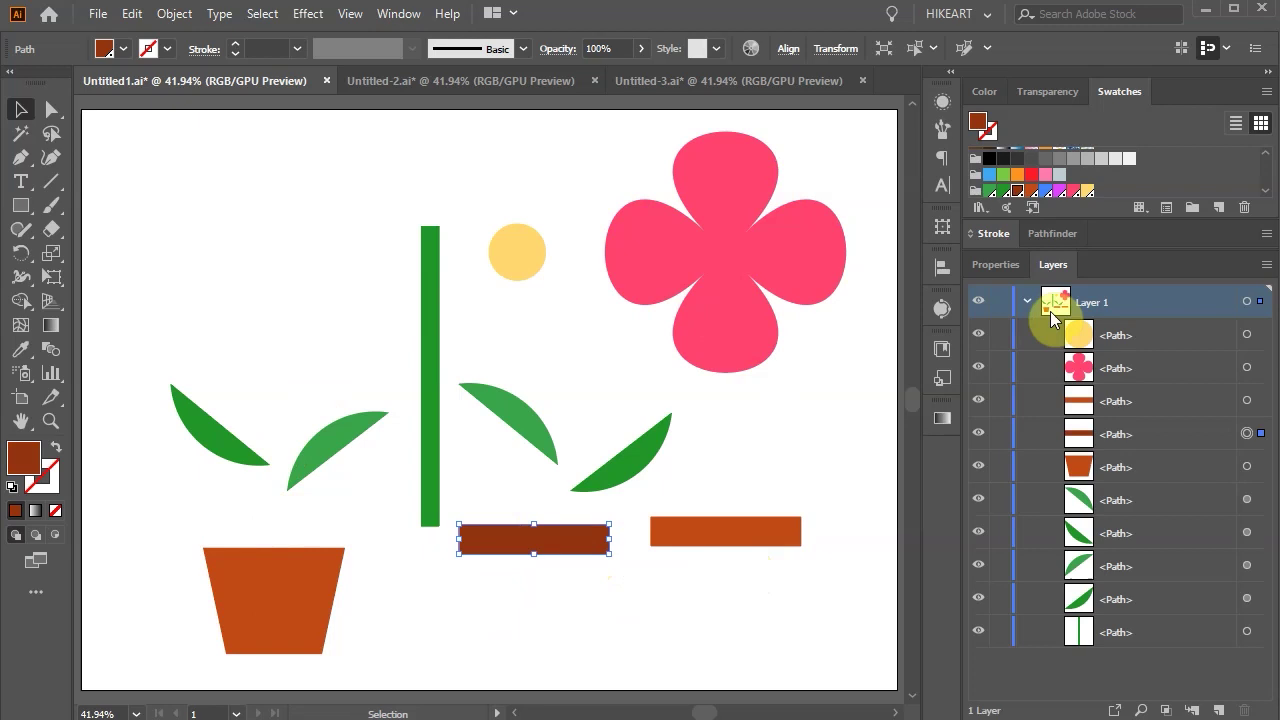
left_click(1247, 335)
left_click(1247, 368)
left_click(1247, 401)
left_click(1247, 434)
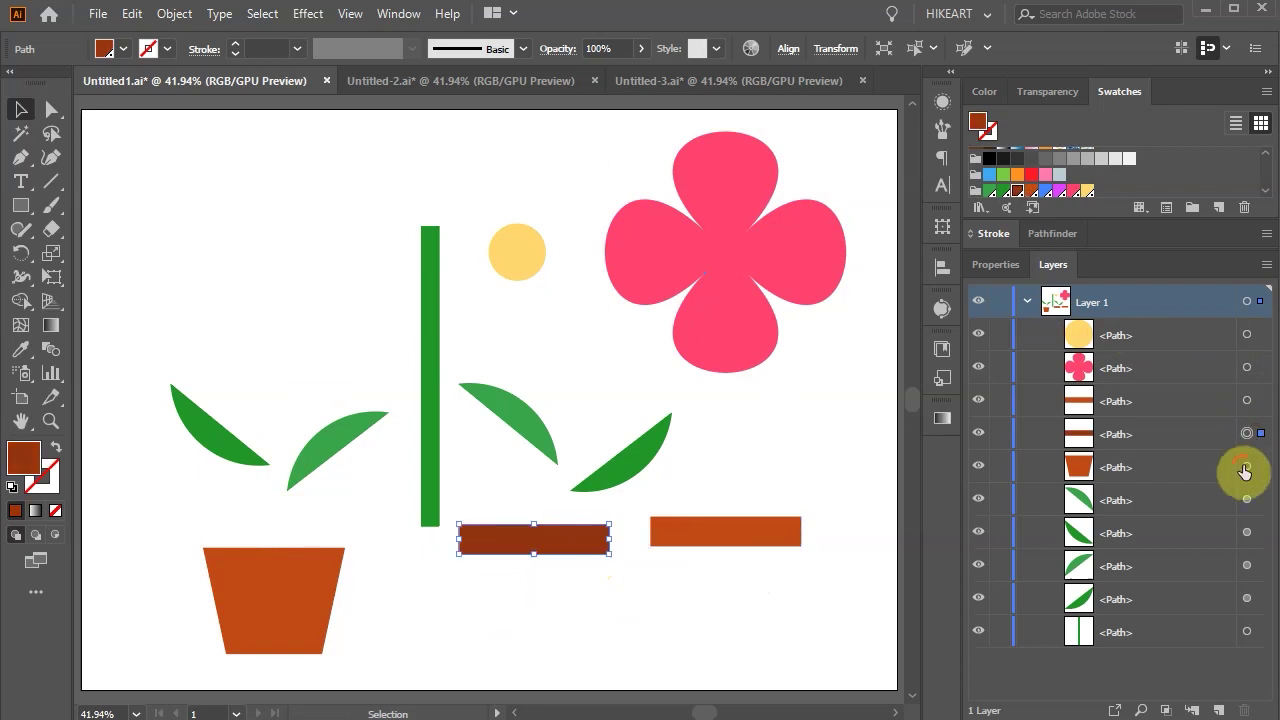
left_click(1247, 467)
left_click(1247, 500)
left_click(1247, 533)
left_click(1247, 566)
left_click(1247, 599)
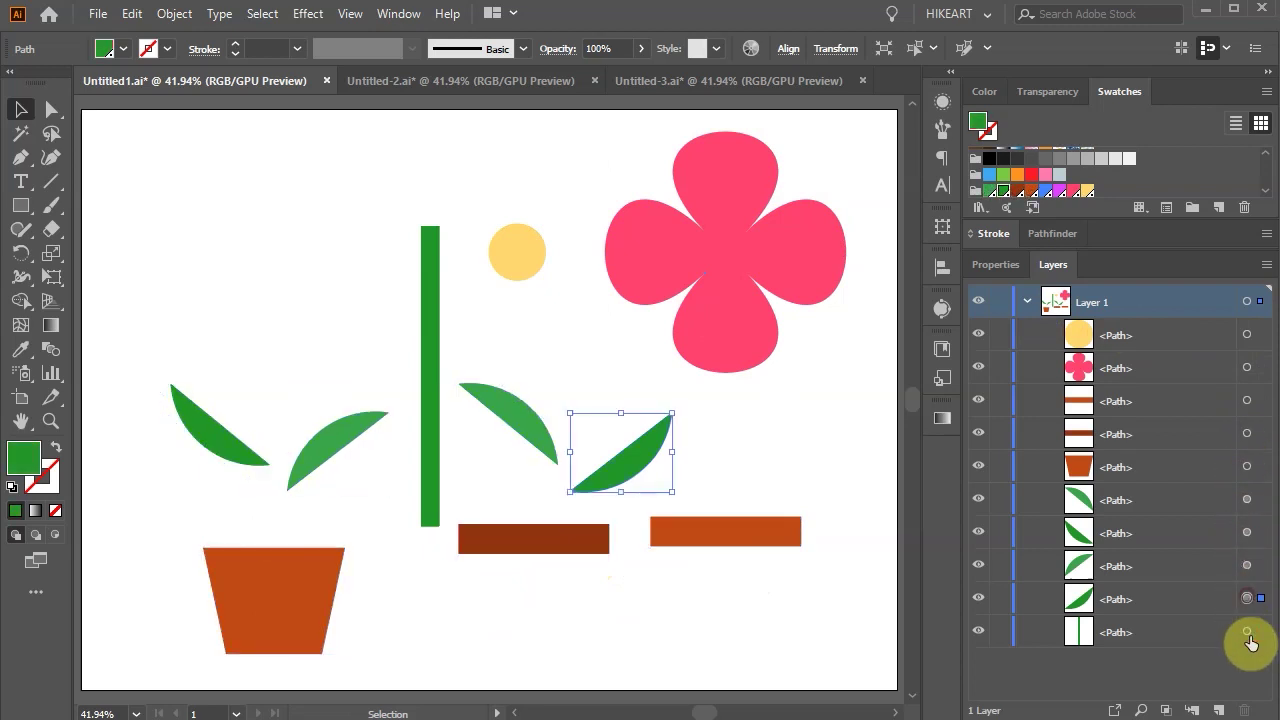
left_click(1247, 632)
key("ctrl+shift+z")
key("ctrl+shift+z")
key("ctrl+shift+z")
key("ctrl+shift+z")
key("ctrl+shift+z")
key("ctrl+shift+z")
key("ctrl+shift+z")
key("ctrl+shift+z")
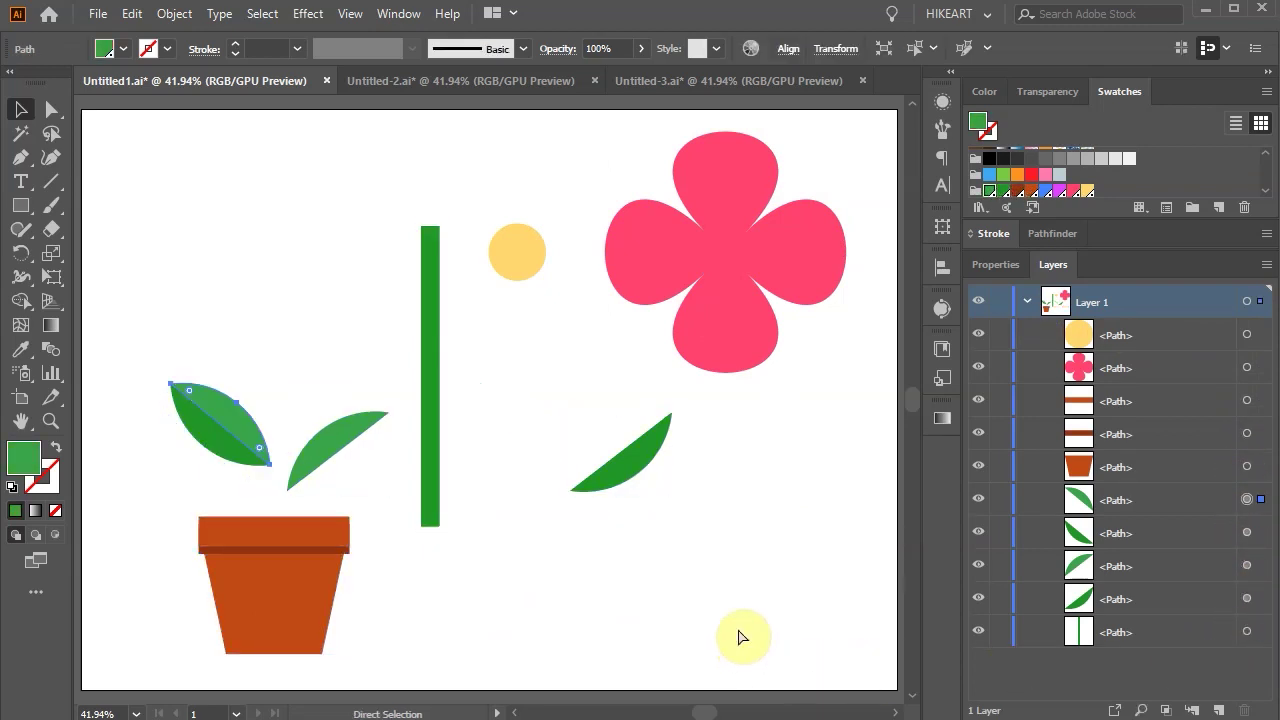
Return to the Selection Tool and deselect the reassembled flower's petals.
key("v")
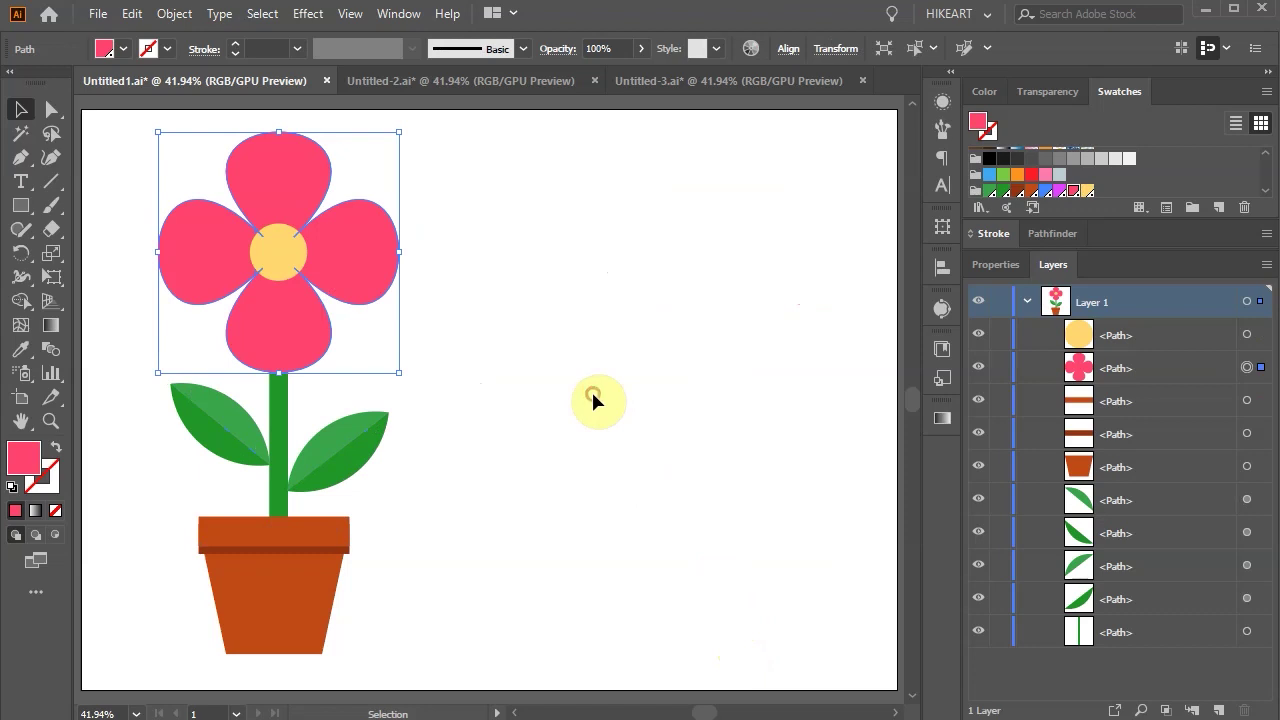
left_click(593, 396)
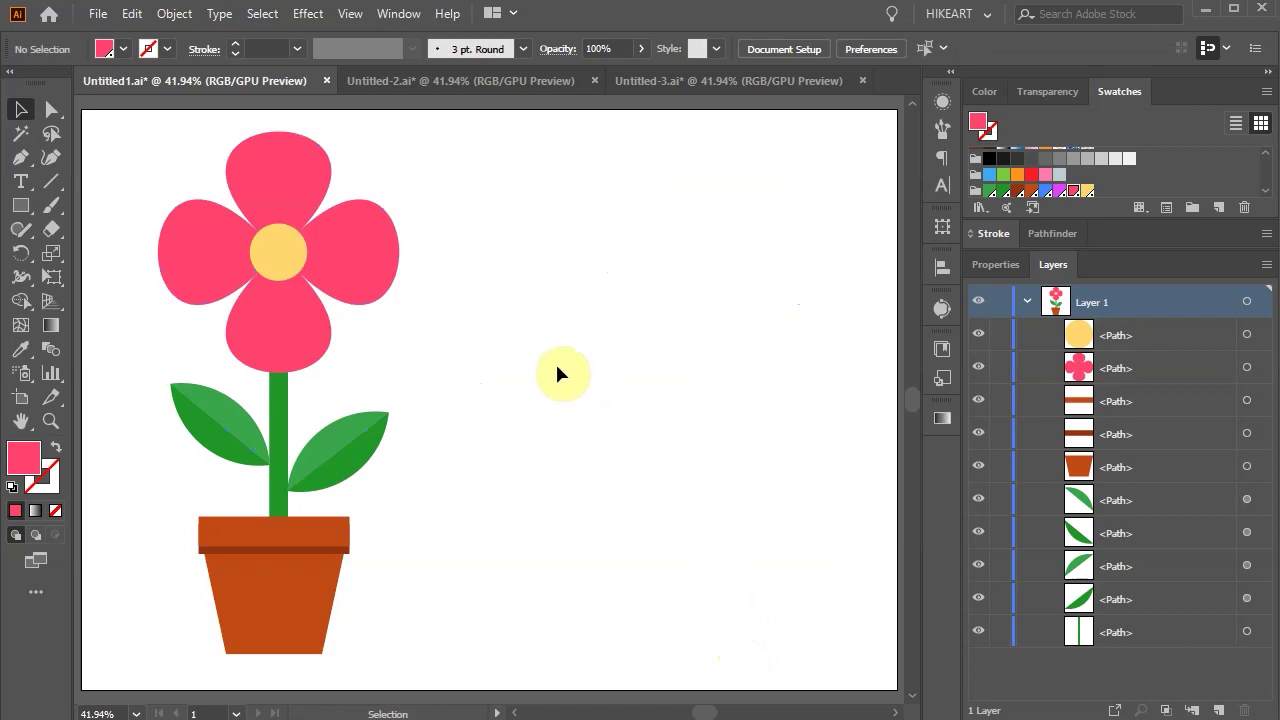
Select the pink petals and Shift-add the yellow centre to the selection.
key("v")
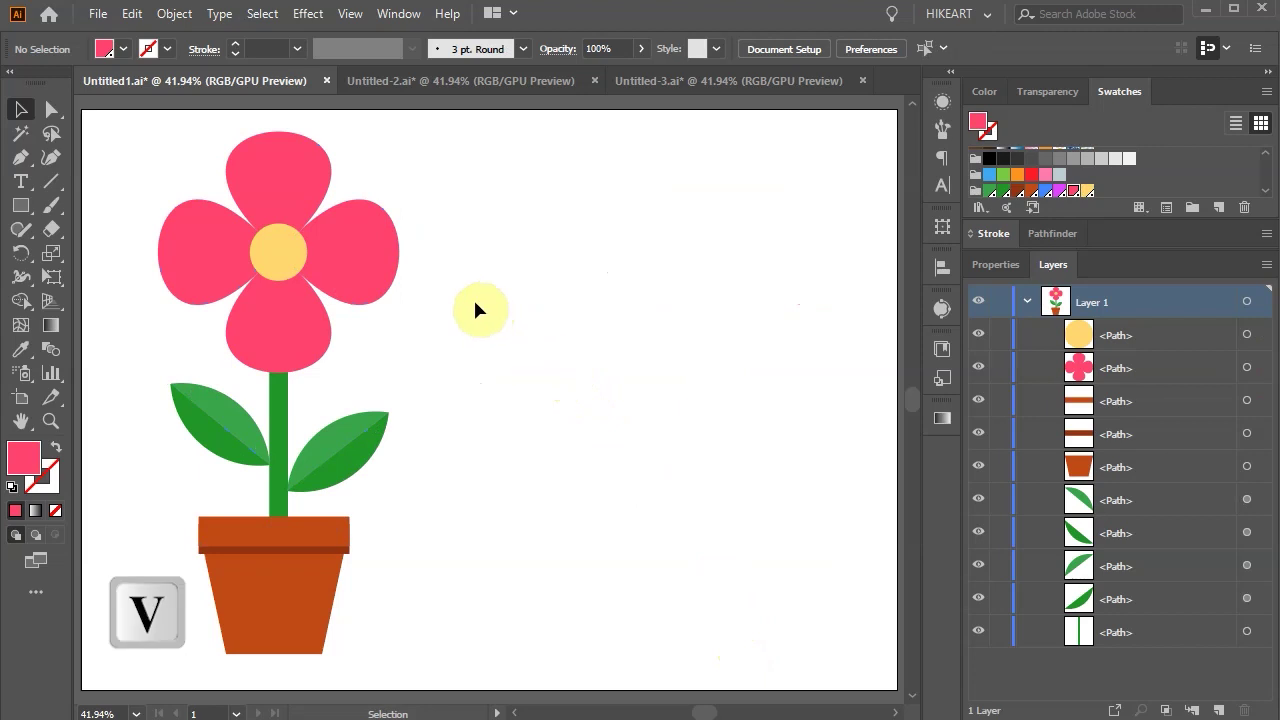
left_click(368, 234)
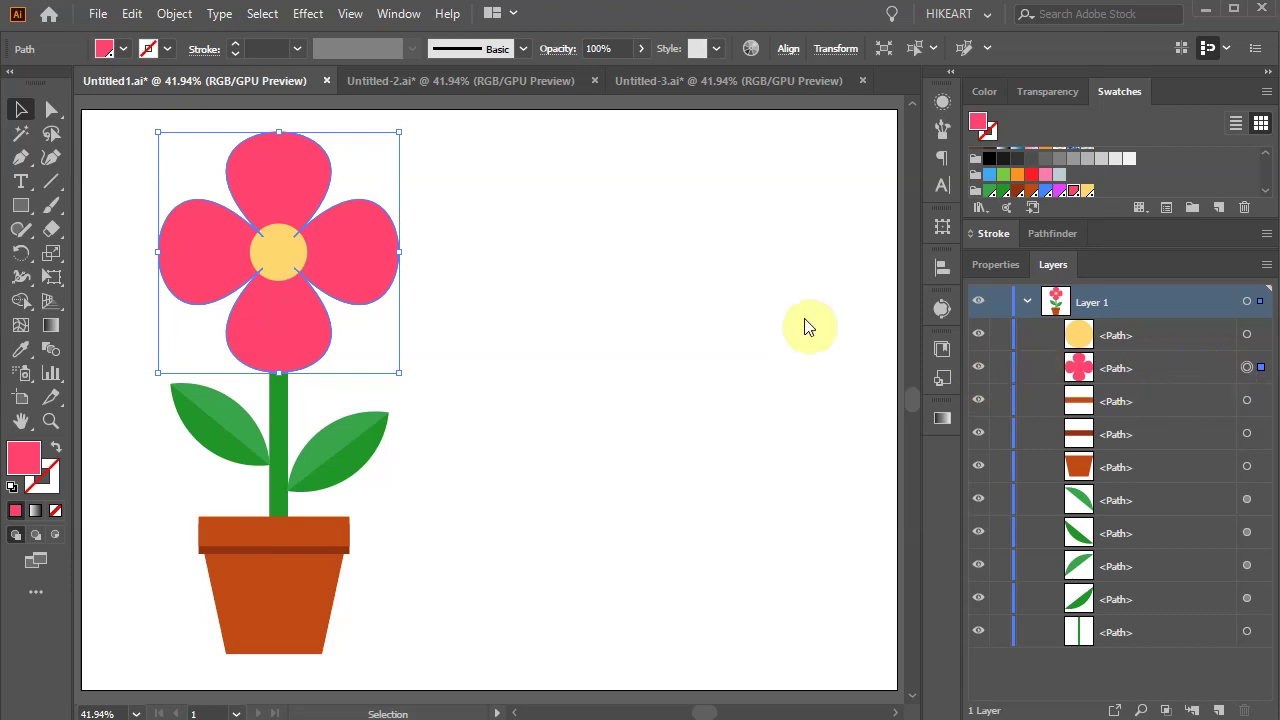
key("shift")
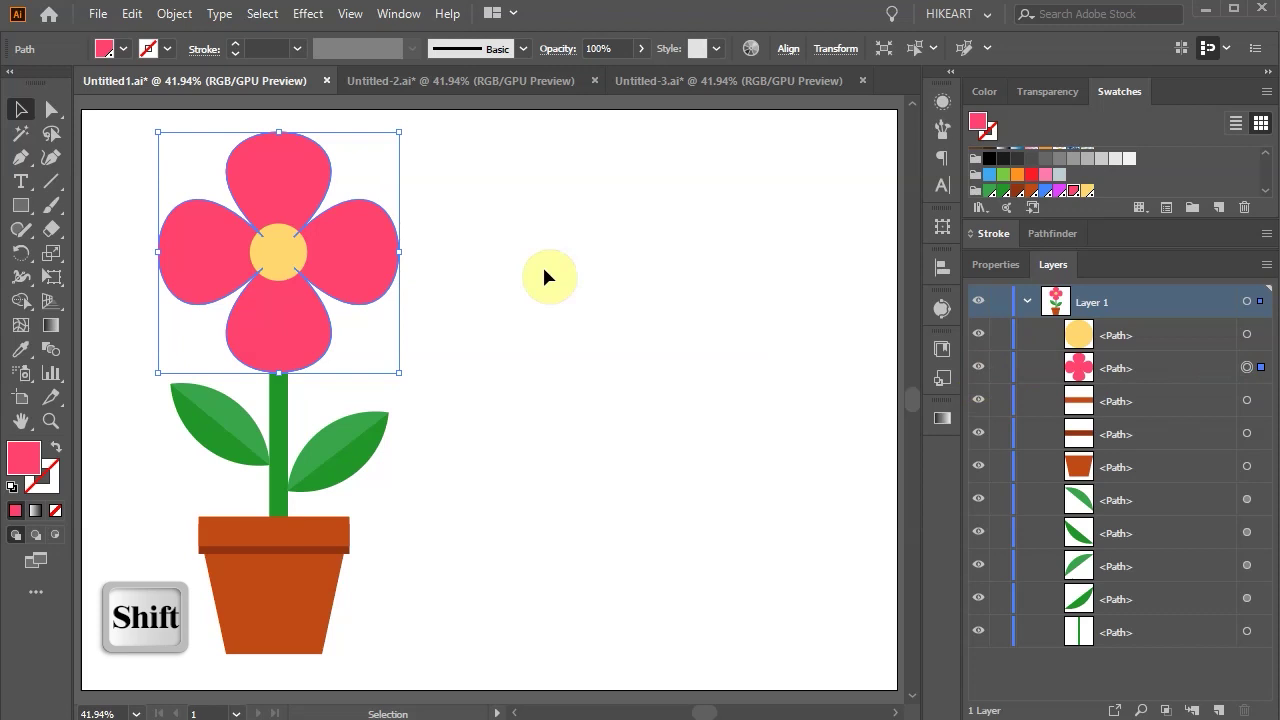
left_click(281, 260, "shift")
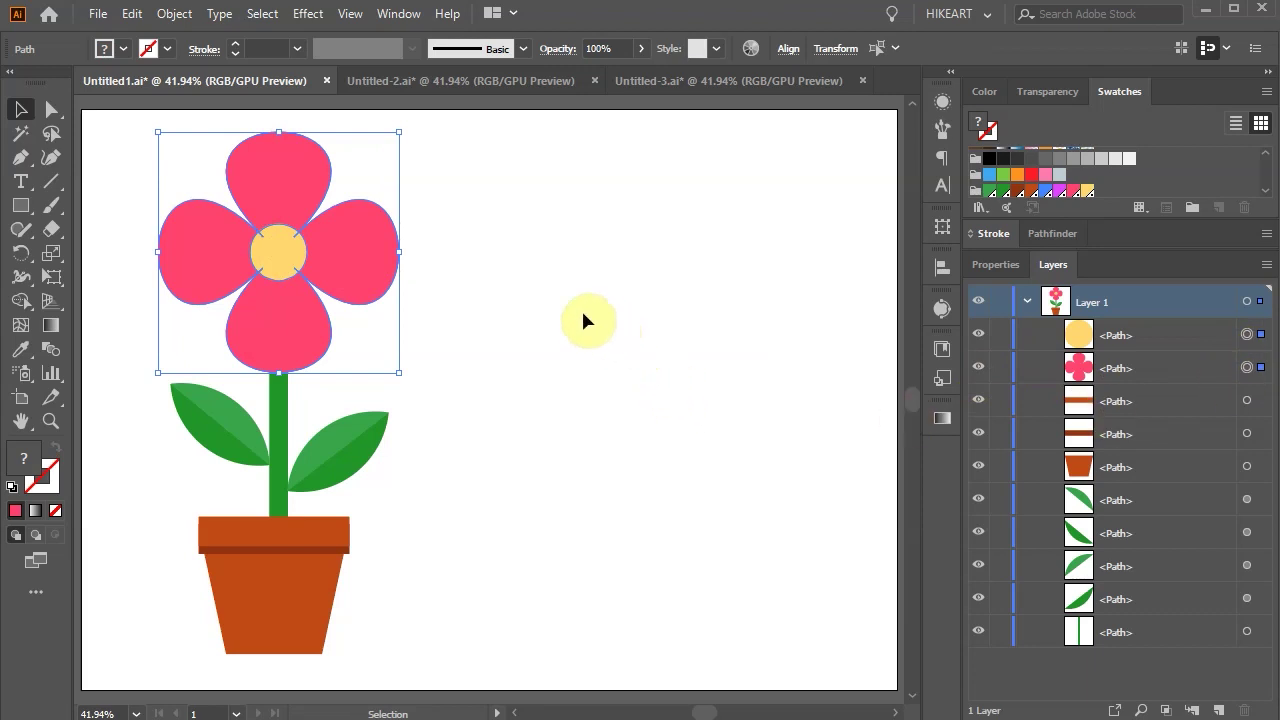
right_click(365, 263)
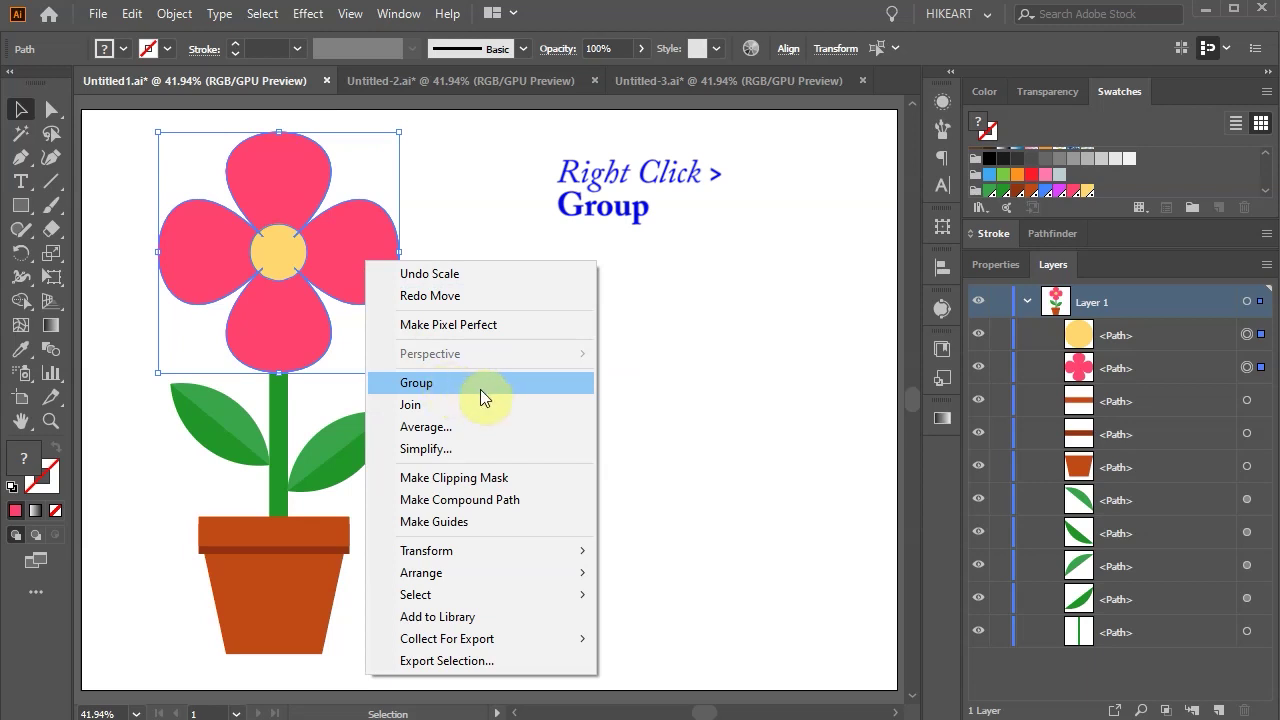
Group the petals and yellow centre via Object > Group and expand the new <Group> in Layers.
left_click(172, 15)
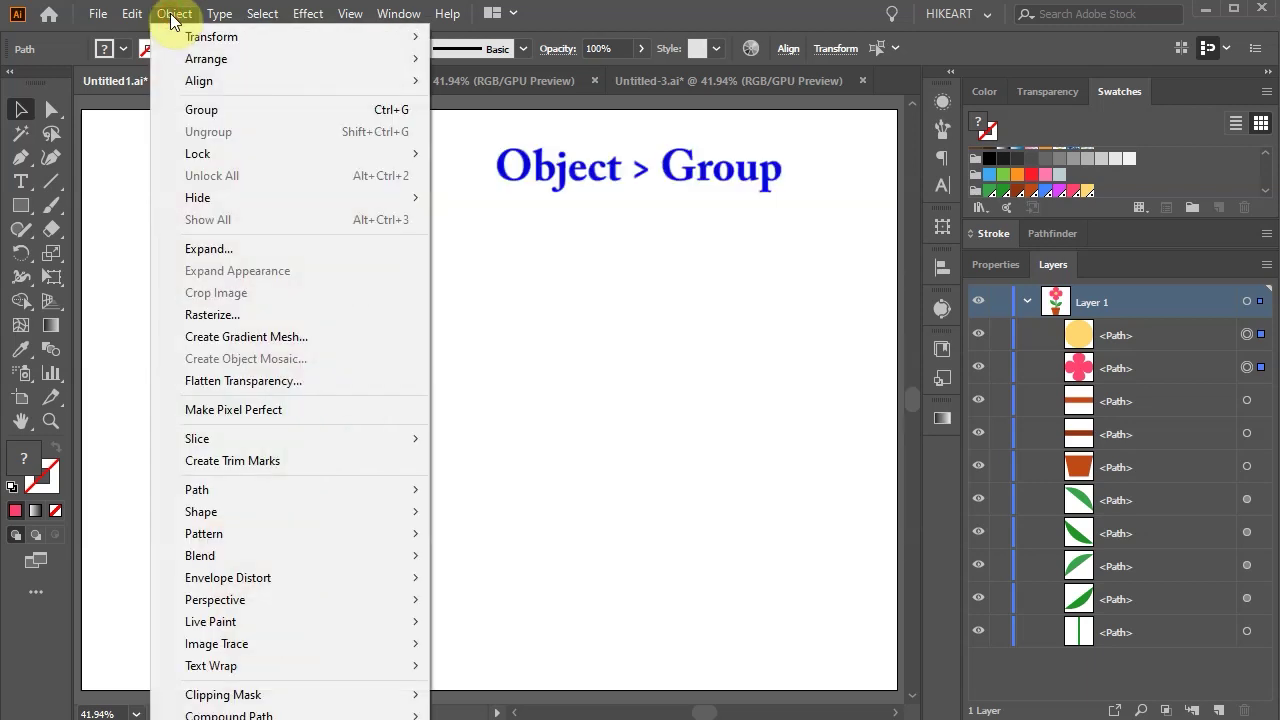
left_click(326, 109)
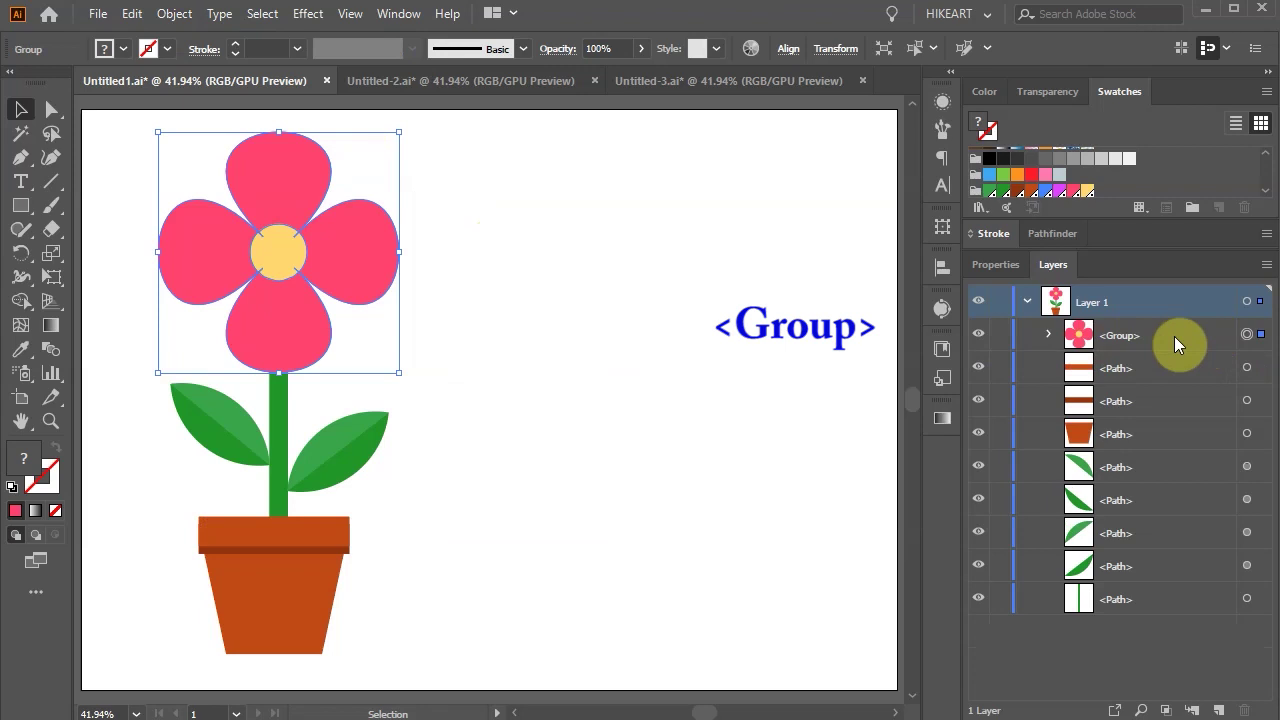
left_click(1049, 335)
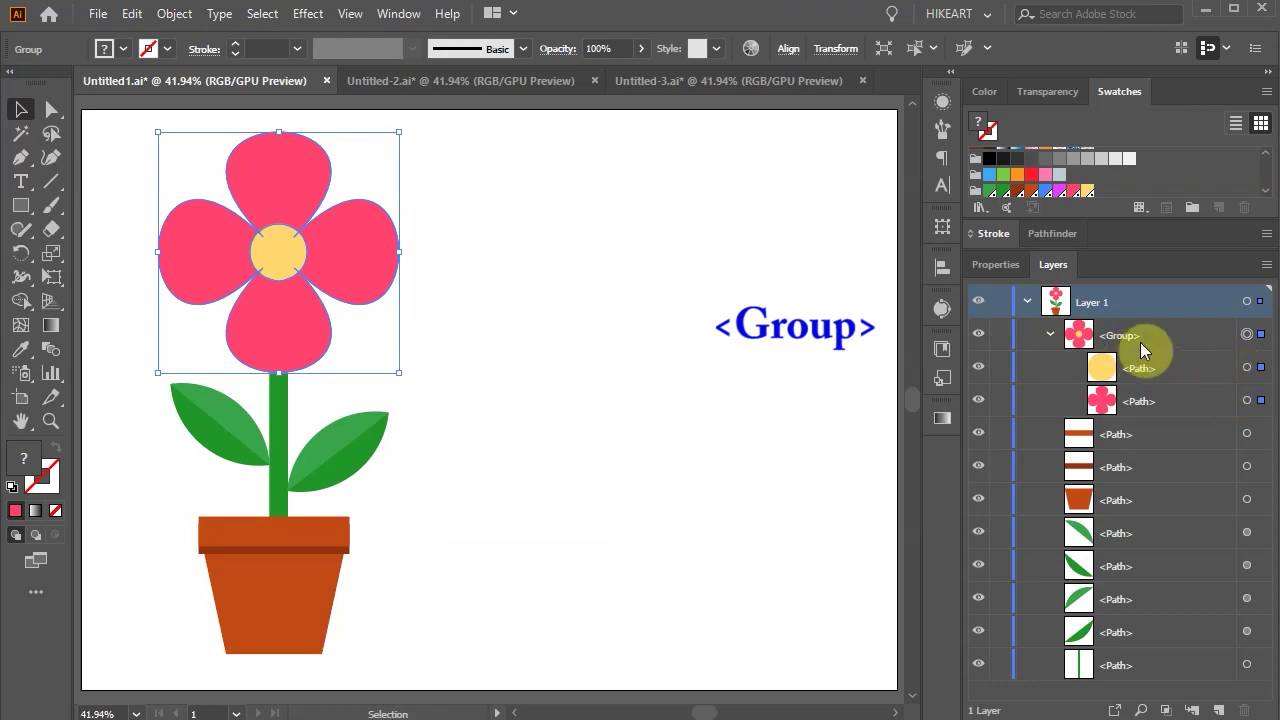
Select the flower-head group and scale it up proportionally about its centre.
left_click(1048, 335)
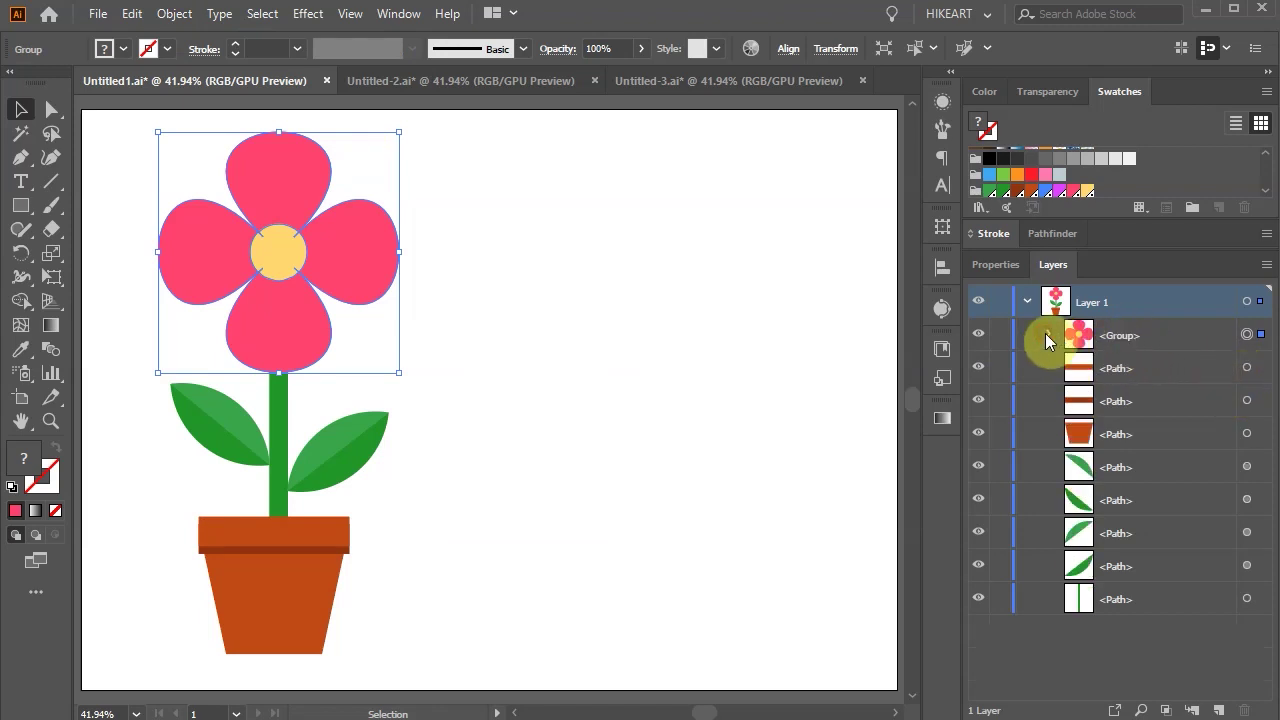
left_click(622, 283)
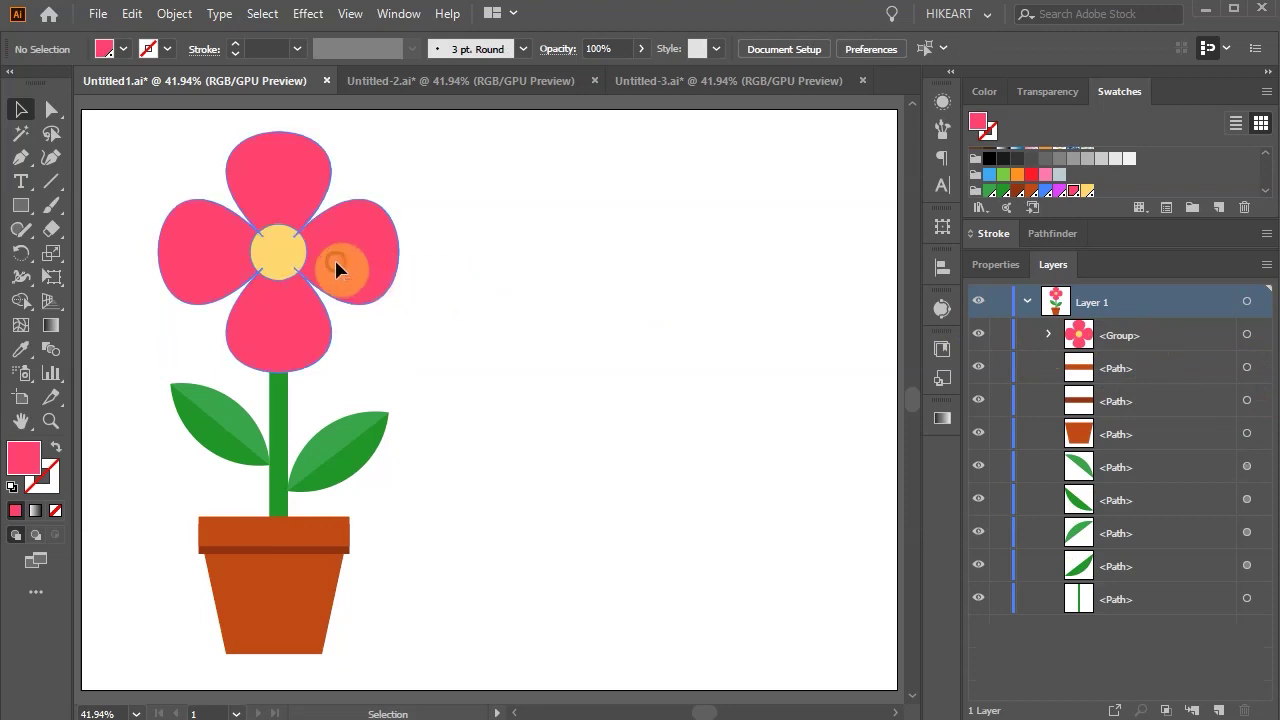
left_click(370, 207)
left_click_drag(396, 140, 459, 125)
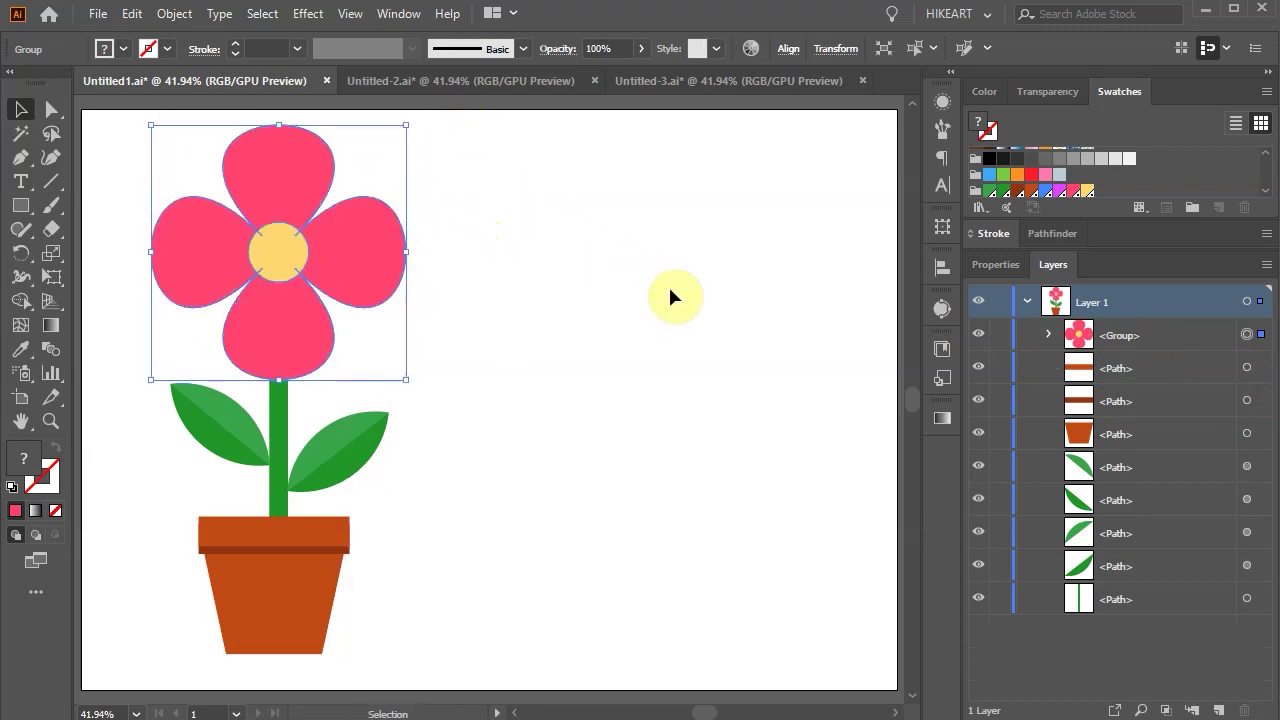
left_click(727, 348)
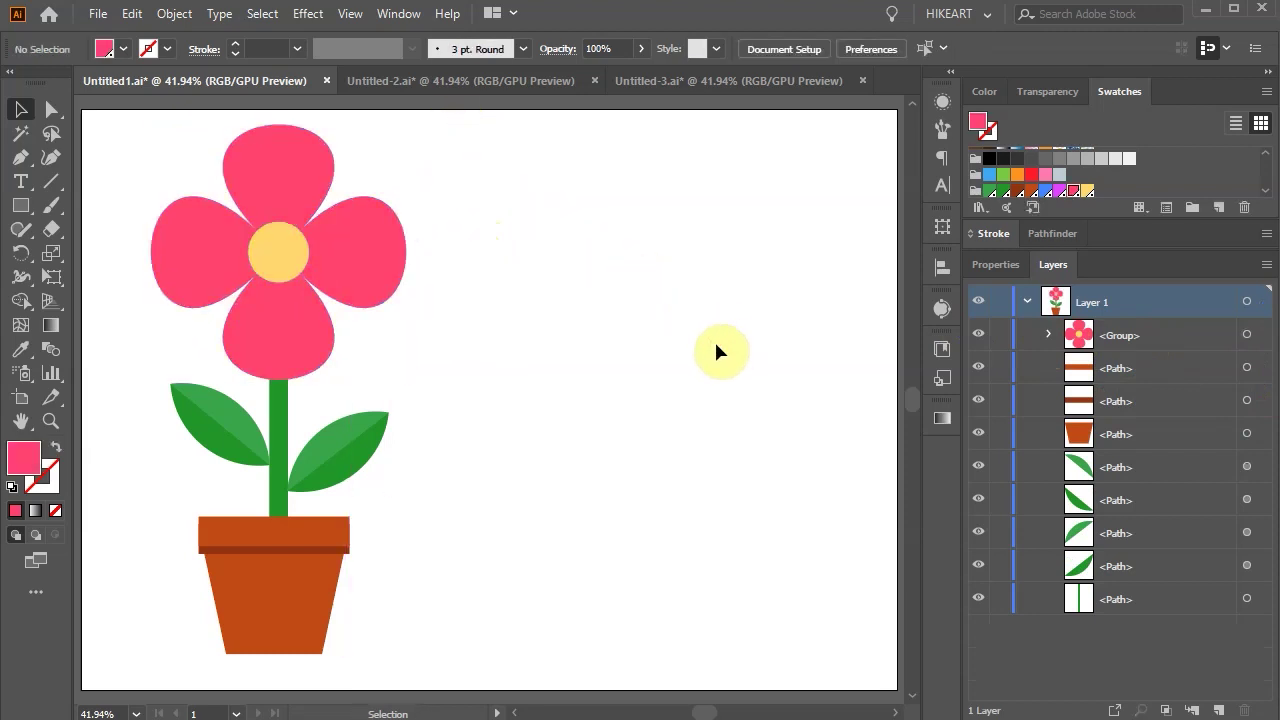
Group each leaf's two halves, first the right leaf, then the left leaf.
left_click(360, 457)
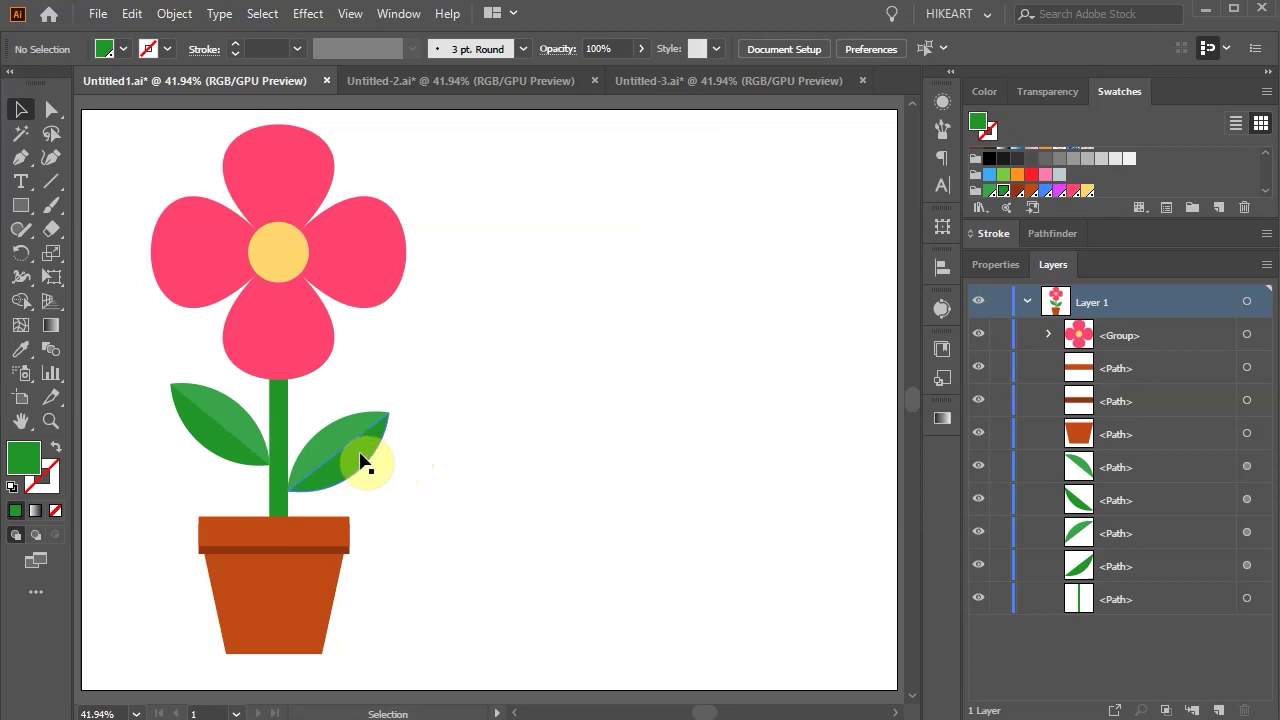
left_click(307, 410)
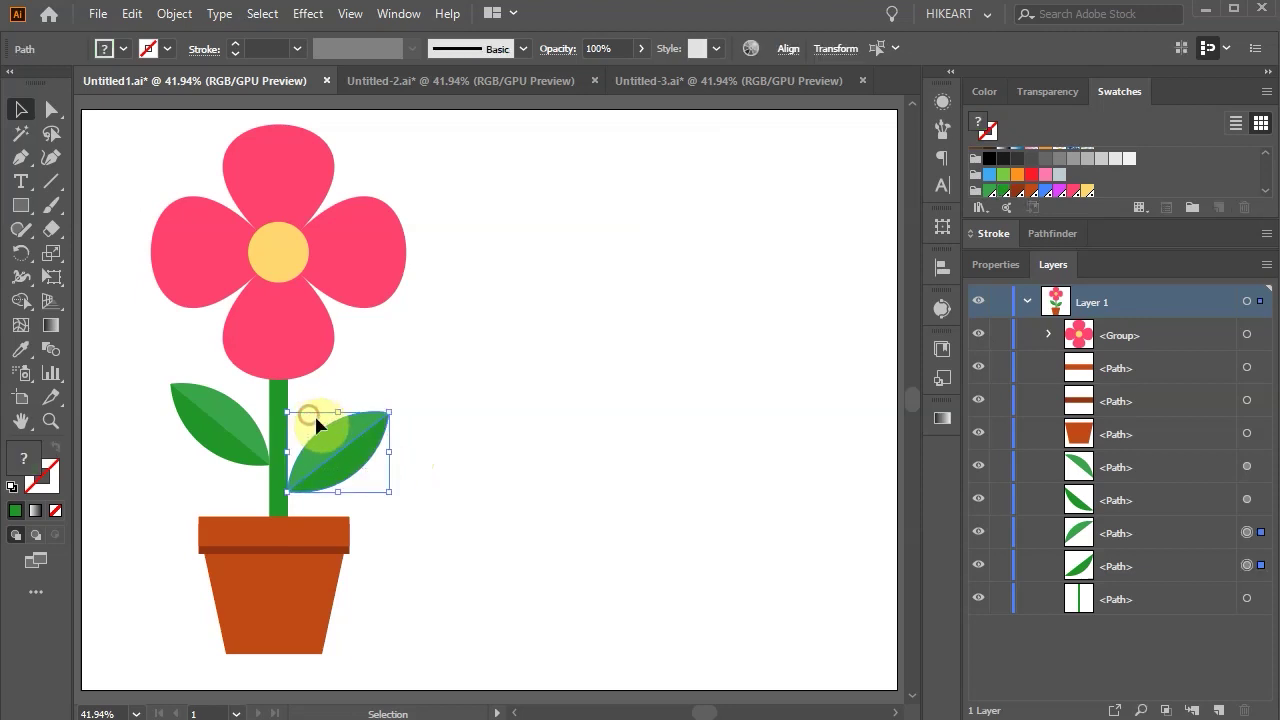
key("ctrl+g")
left_click(343, 437, "ctrl")
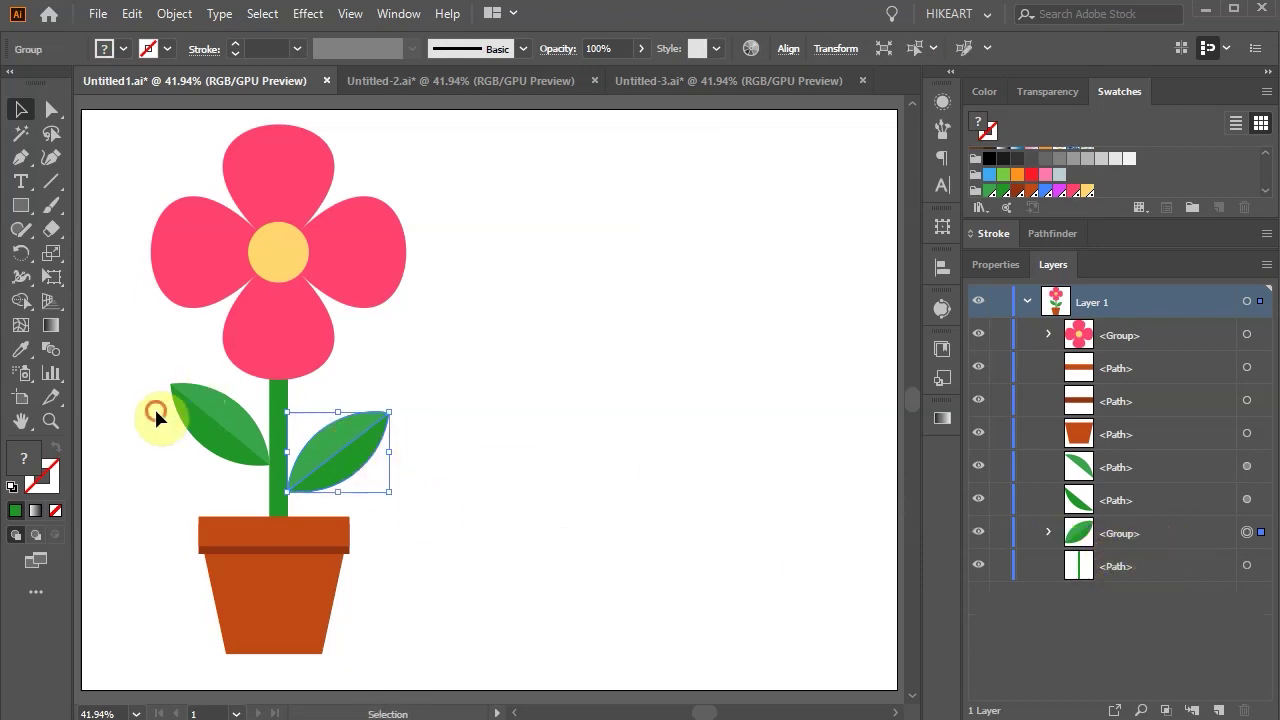
left_click_drag(154, 406, 250, 466)
key("ctrl+g")
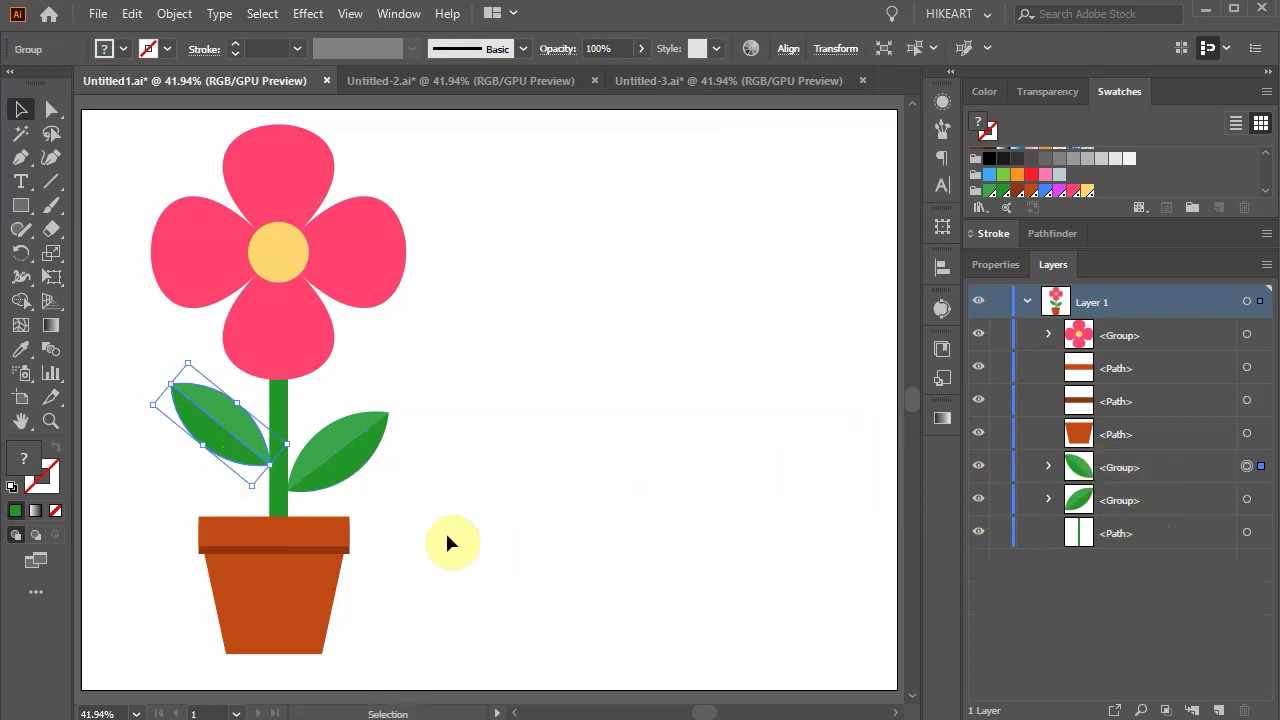
Marquee-select the three flower-pot pieces, group them with Ctrl+G, and clear the selection.
left_click_drag(368, 589, 313, 530)
key("ctrl+g")
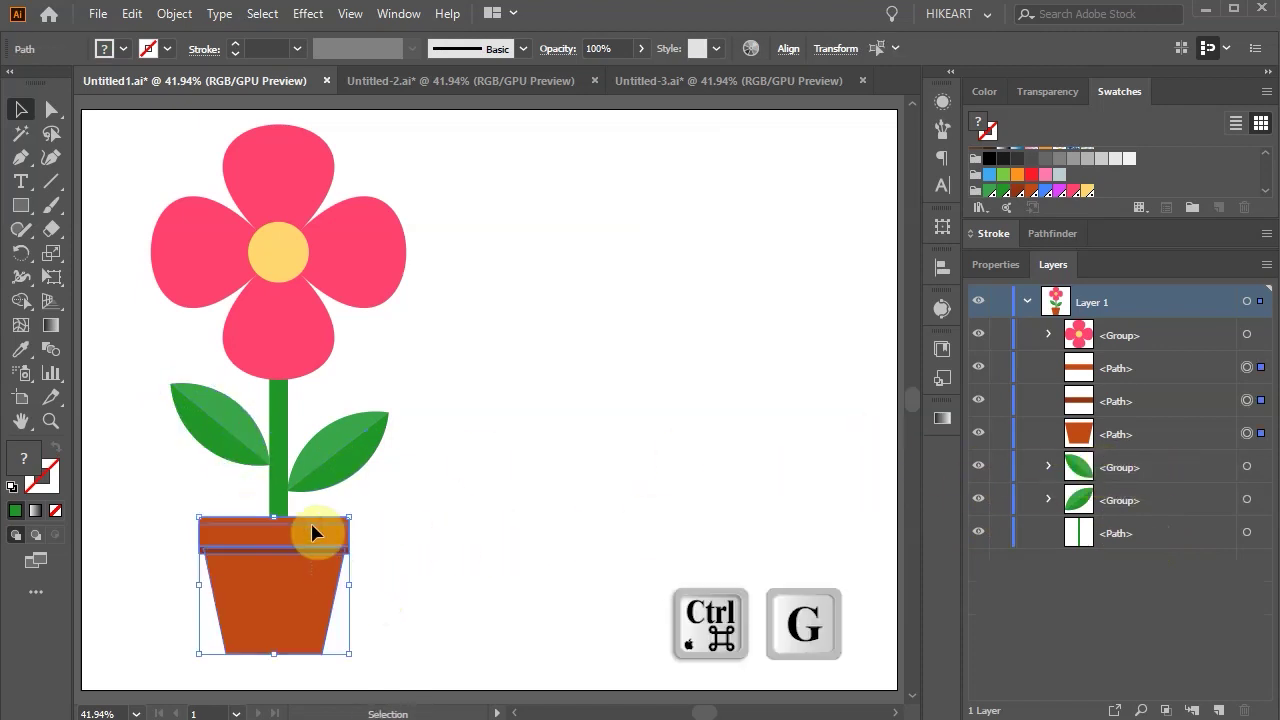
key("a")
left_click(464, 541)
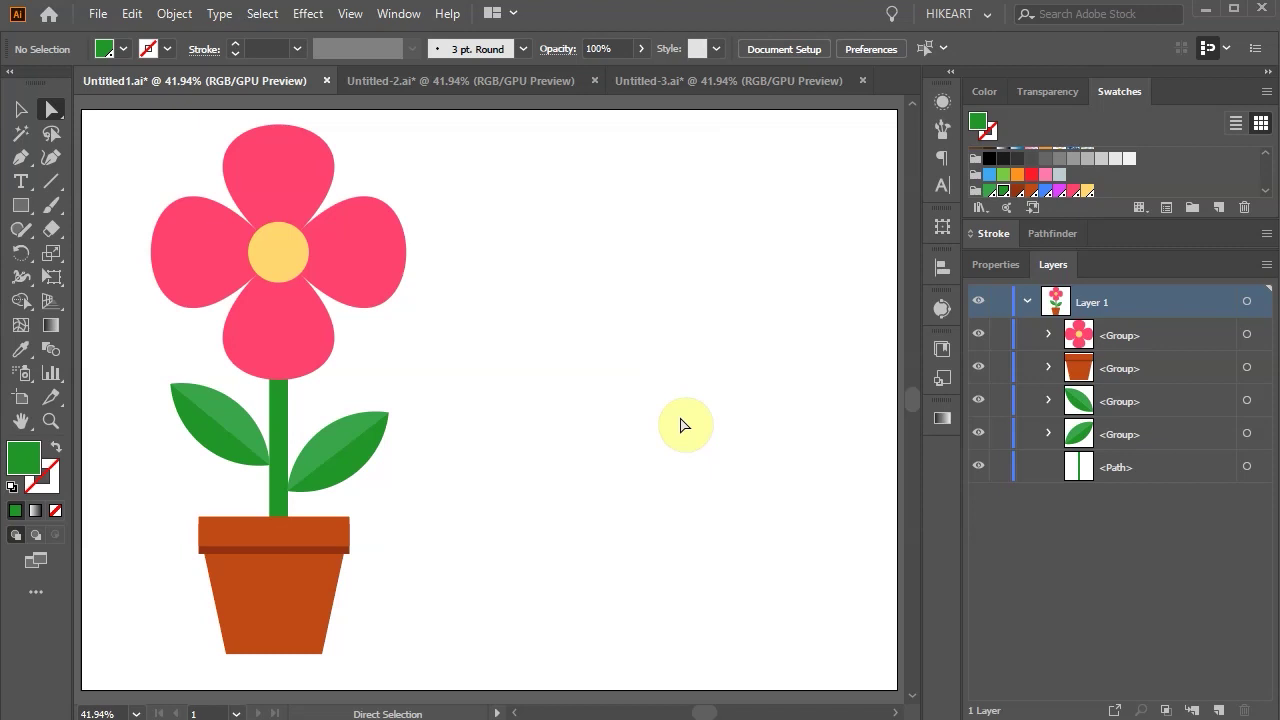
Marquee-select the flower head, leaves, stem and pot and group them into one <Group>.
left_click_drag(122, 118, 443, 674)
key("ctrl+g")
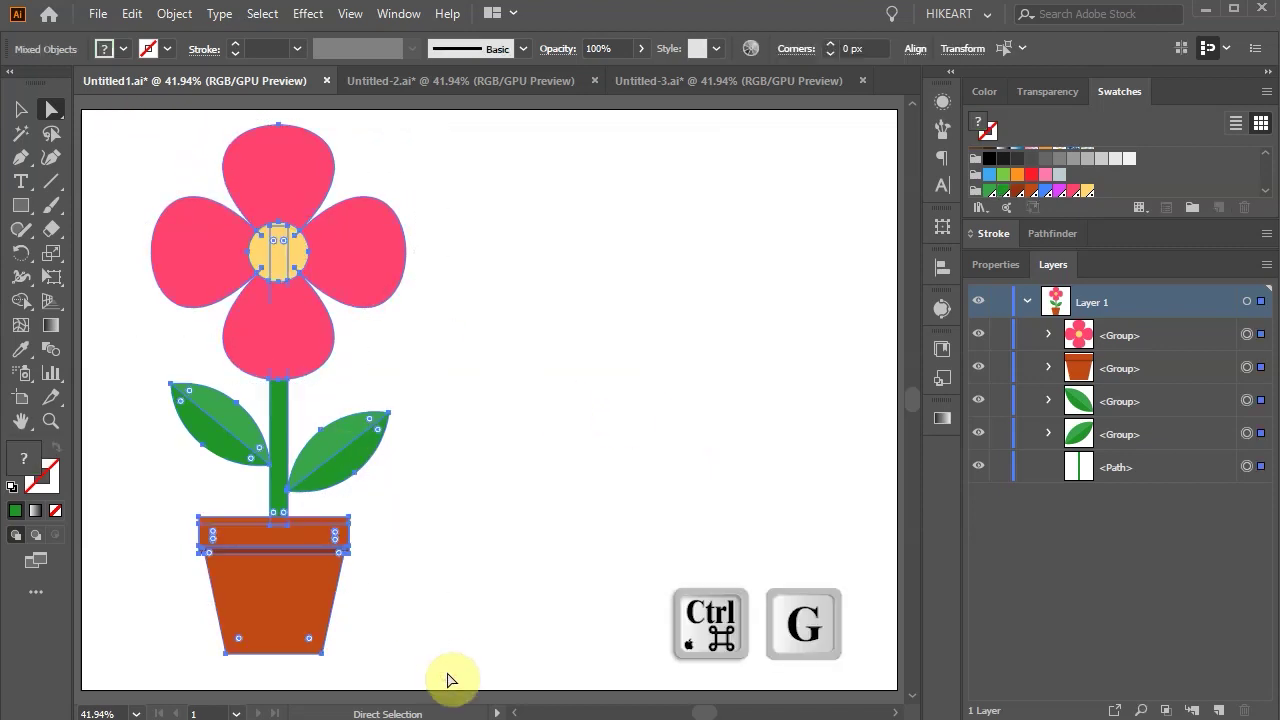
key("v")
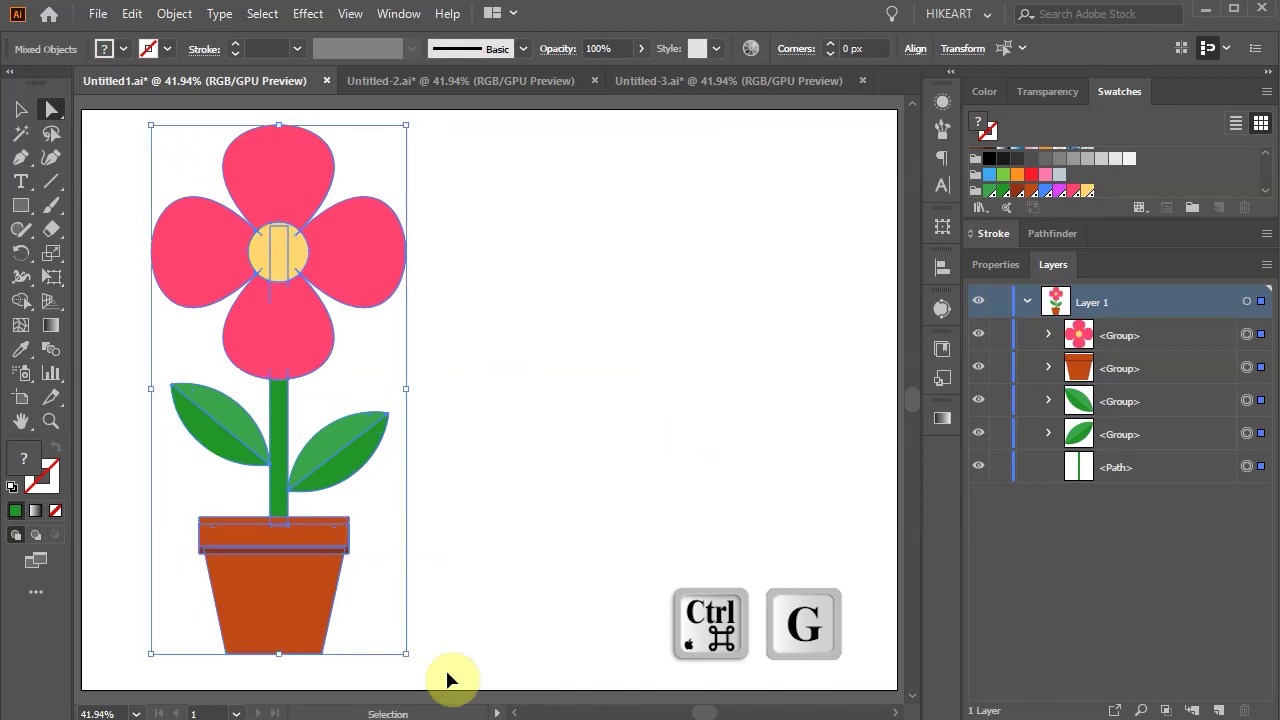
key("ctrl+g")
key("a")
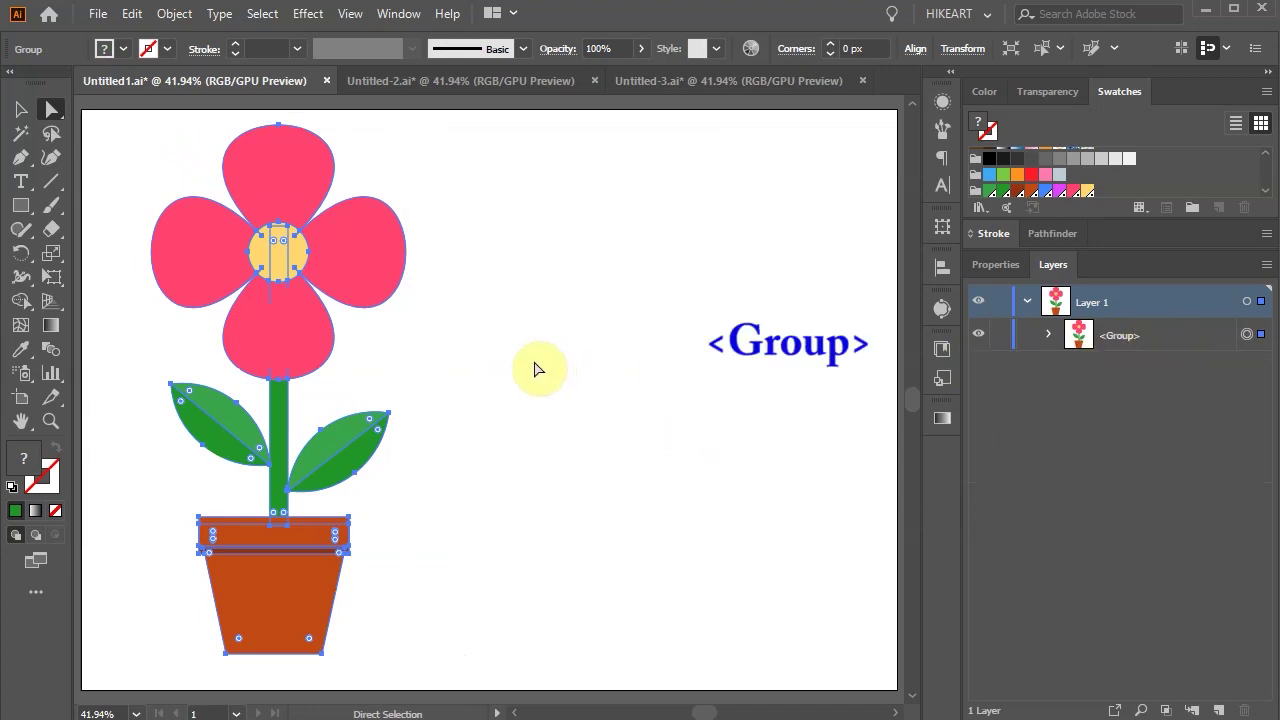
Shrink the grouped potted flower proportionally and move it up and to the left.
left_click_drag(365, 275, 543, 277)
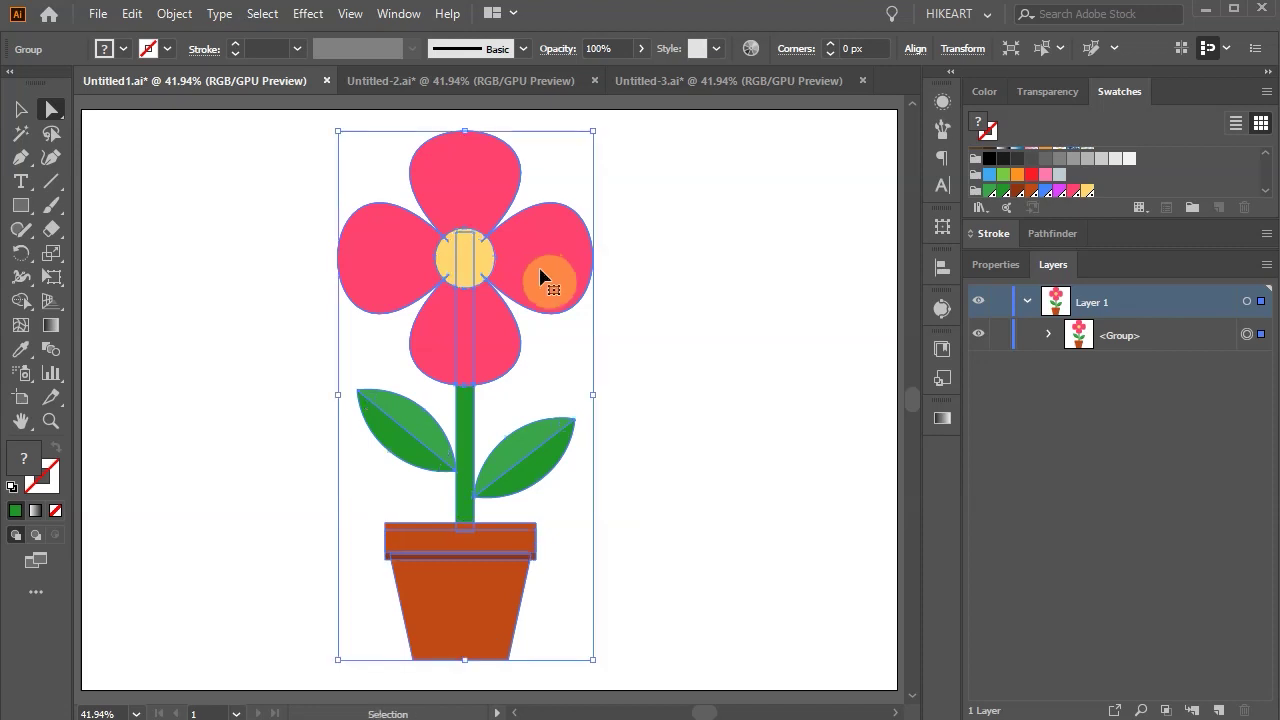
key("ctrl+z")
left_click(366, 246)
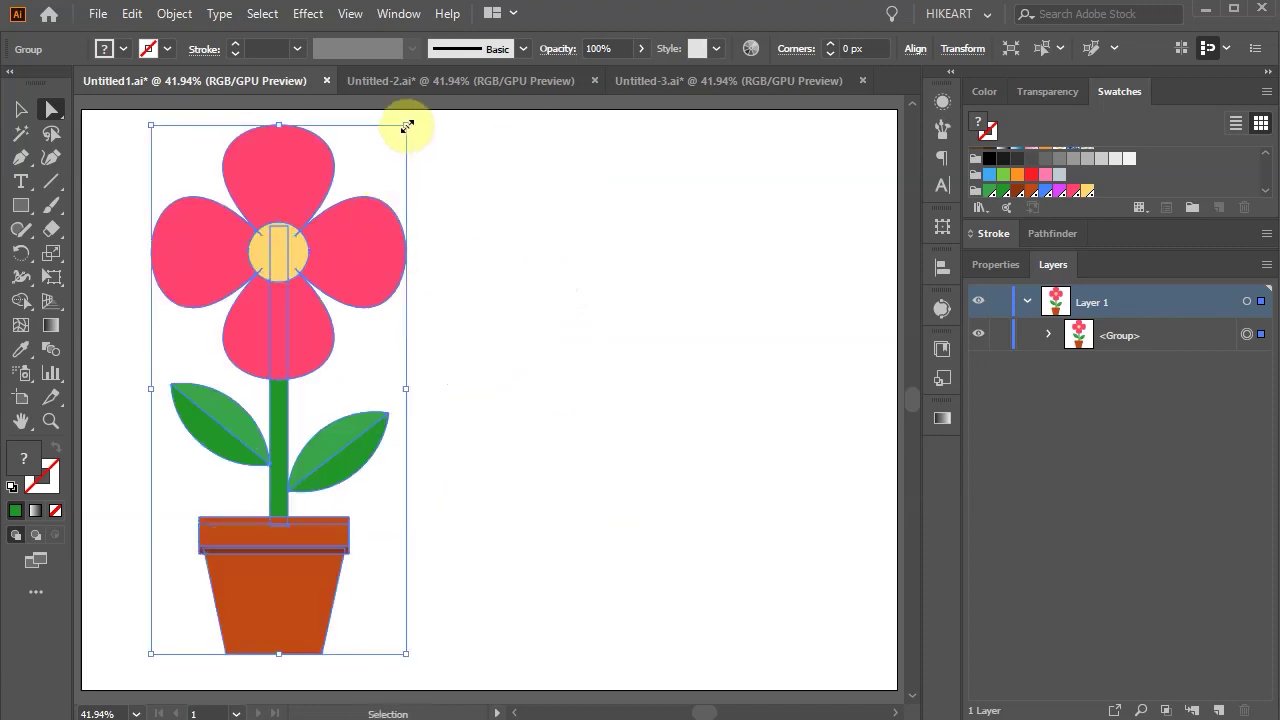
left_click_drag(406, 126, 362, 183)
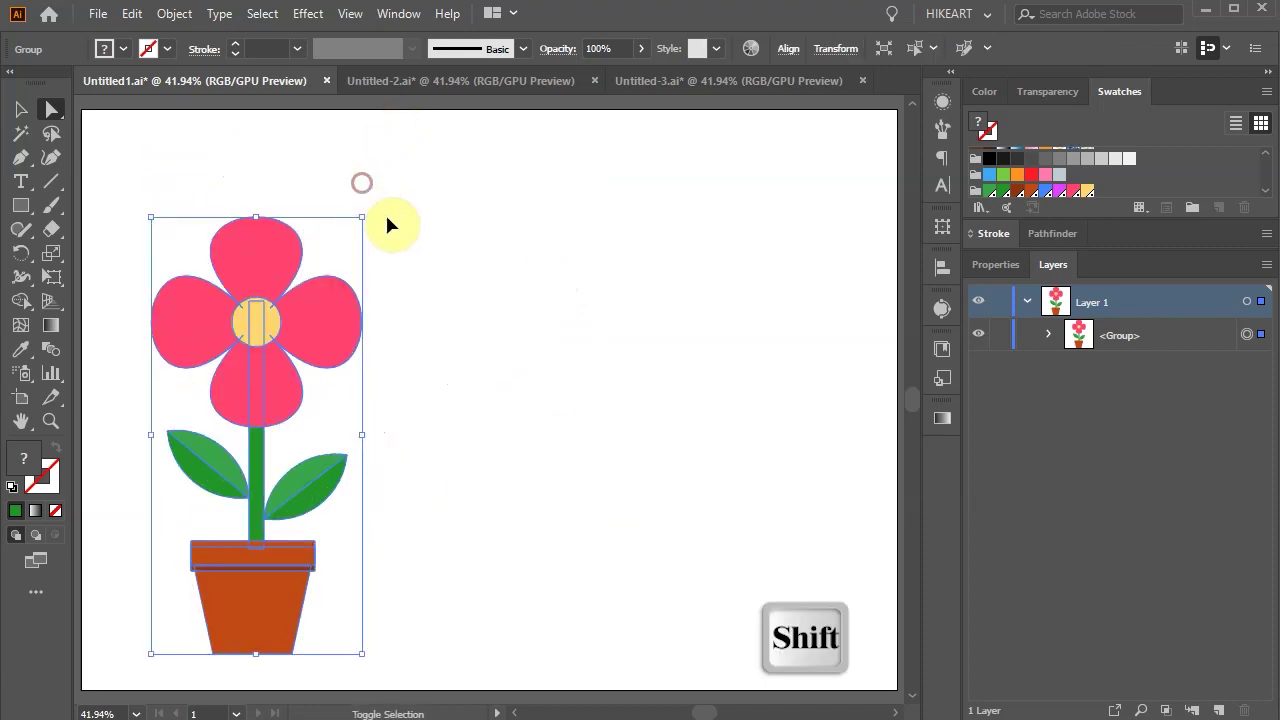
left_click_drag(330, 333, 554, 312)
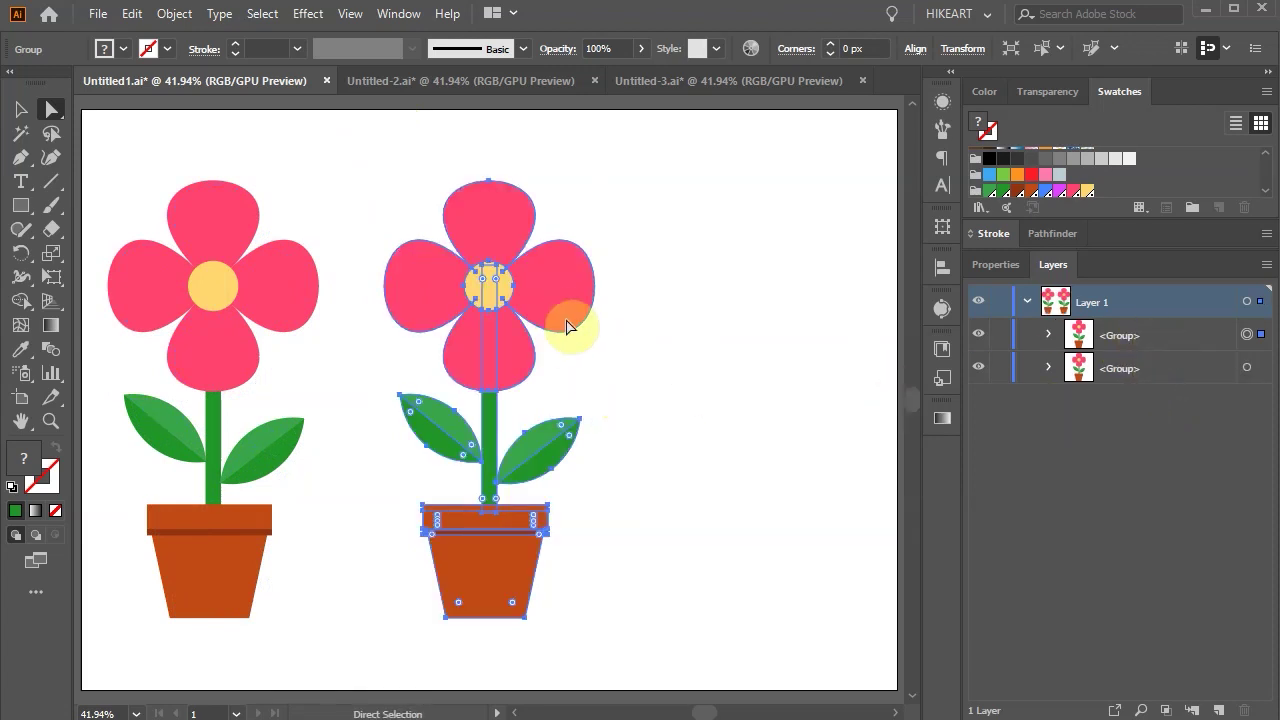
Copy the flower to the right, then recolour the middle flower's petals blue and the right one's purple.
left_click_drag(563, 300, 843, 280)
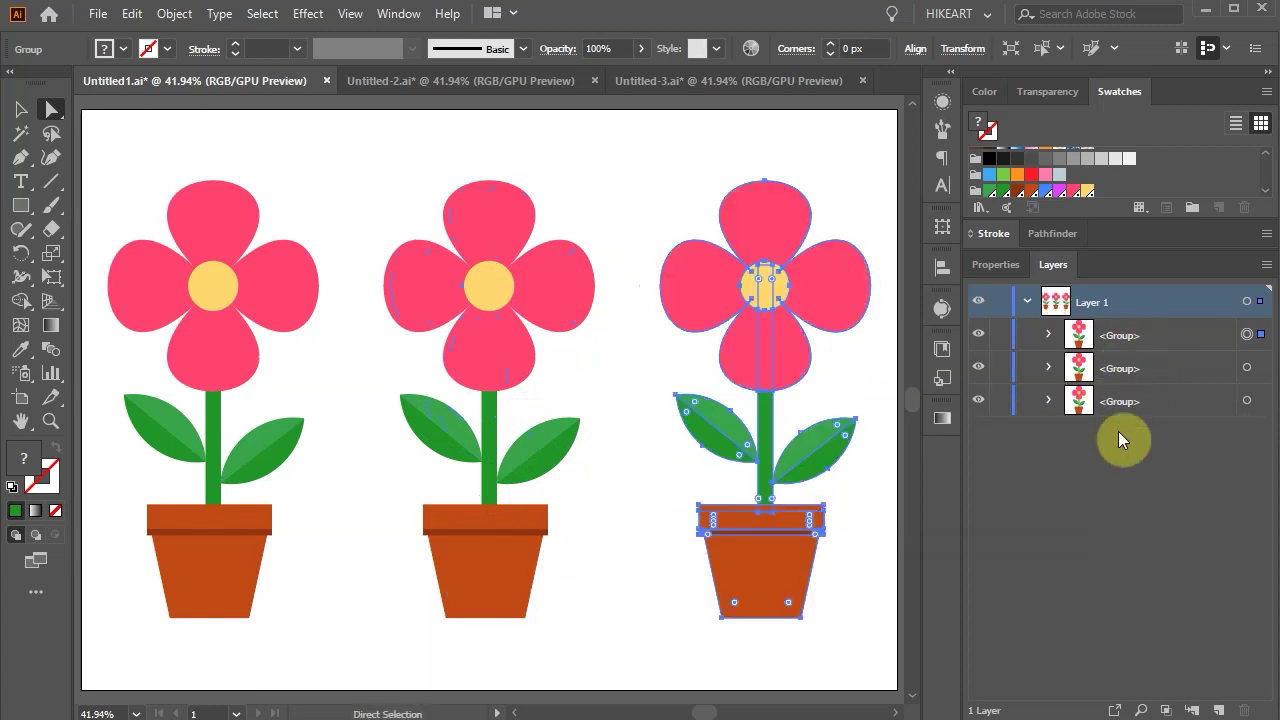
left_click(617, 200)
key("a")
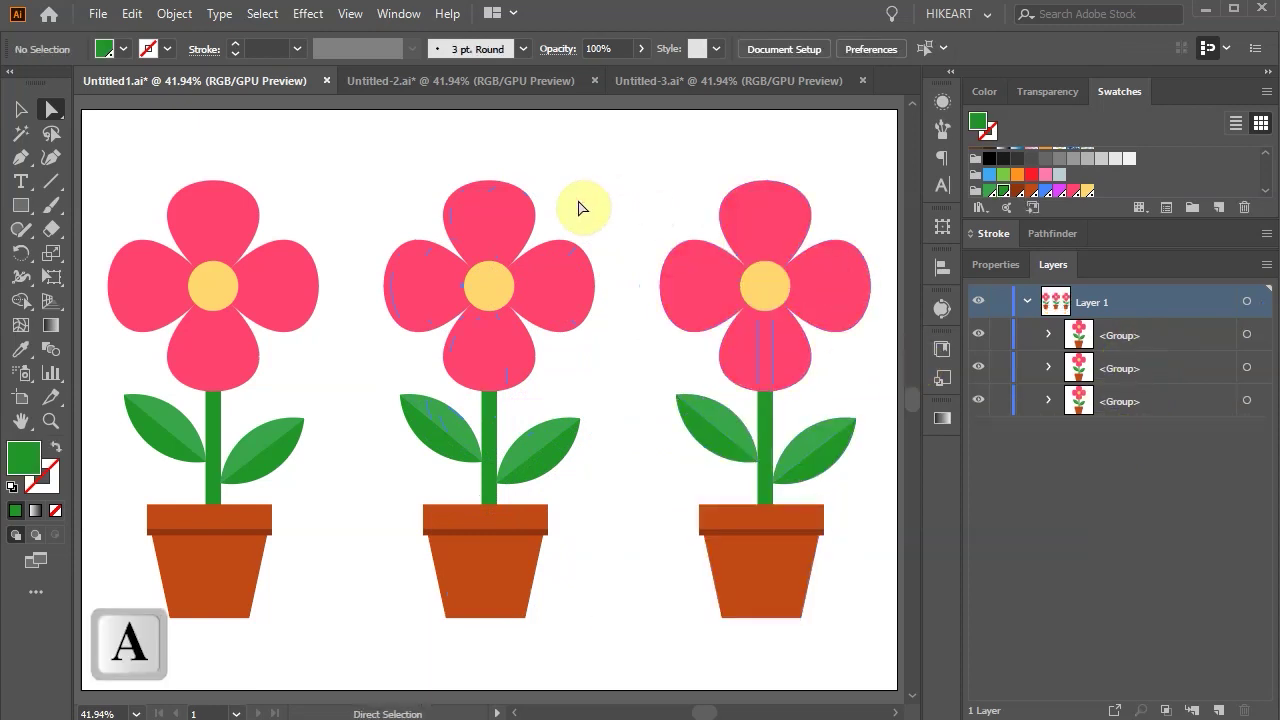
left_click(503, 214)
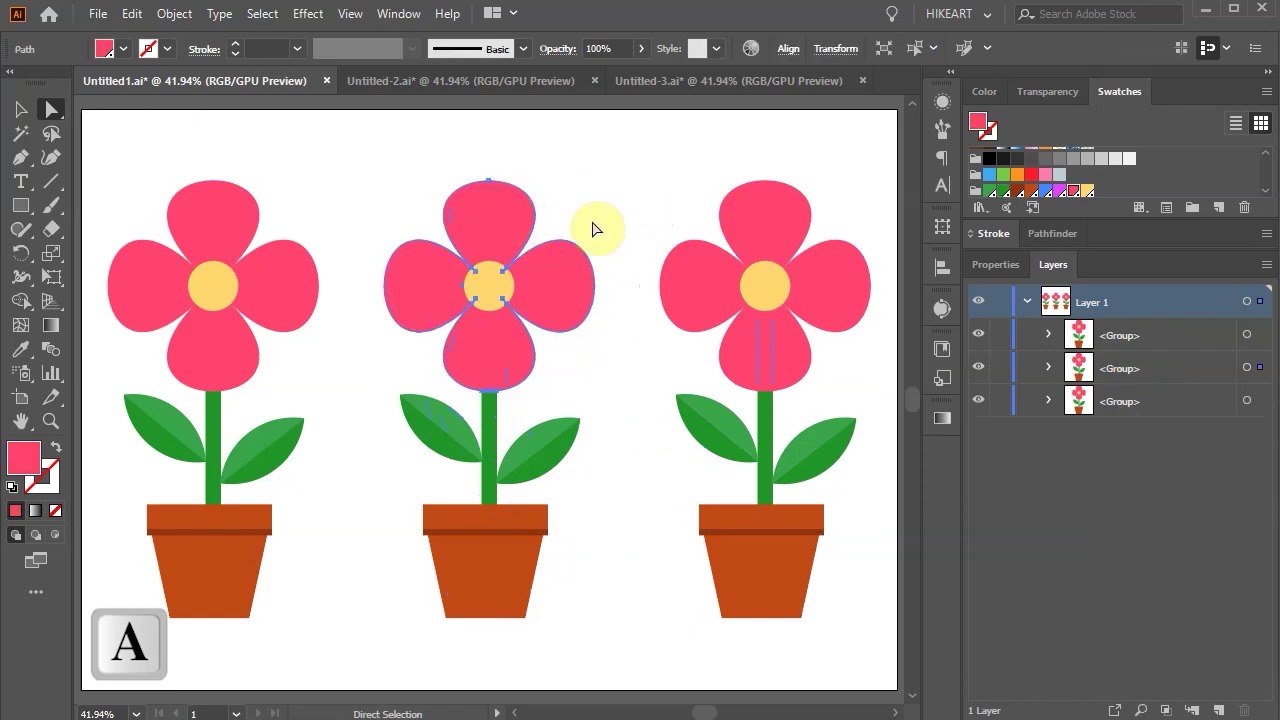
left_click(1046, 191)
left_click(755, 231)
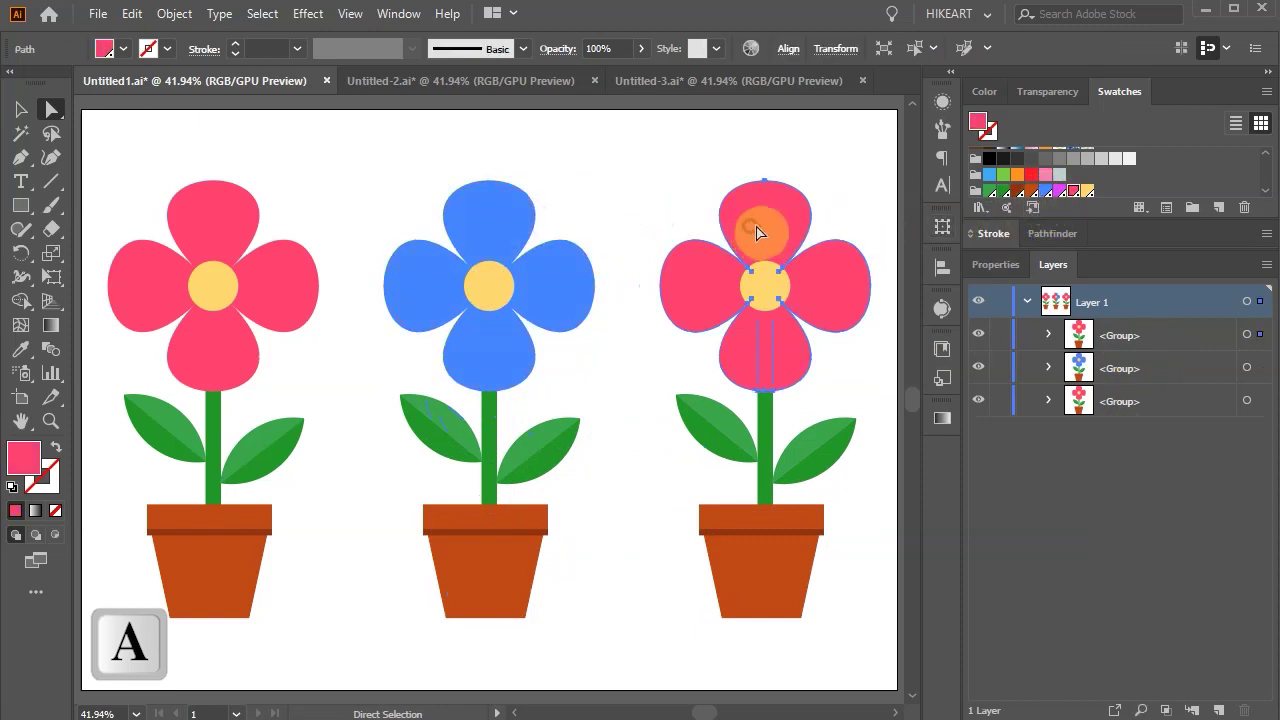
left_click(1059, 191)
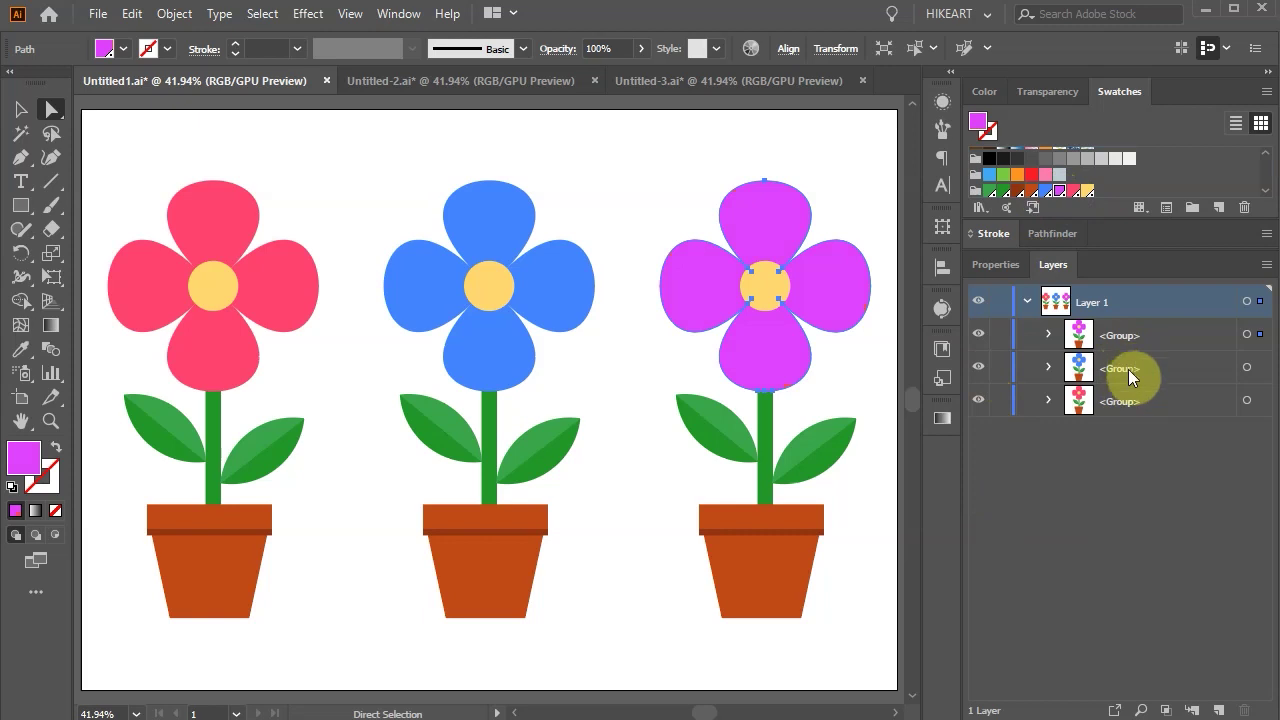
left_click(1048, 335)
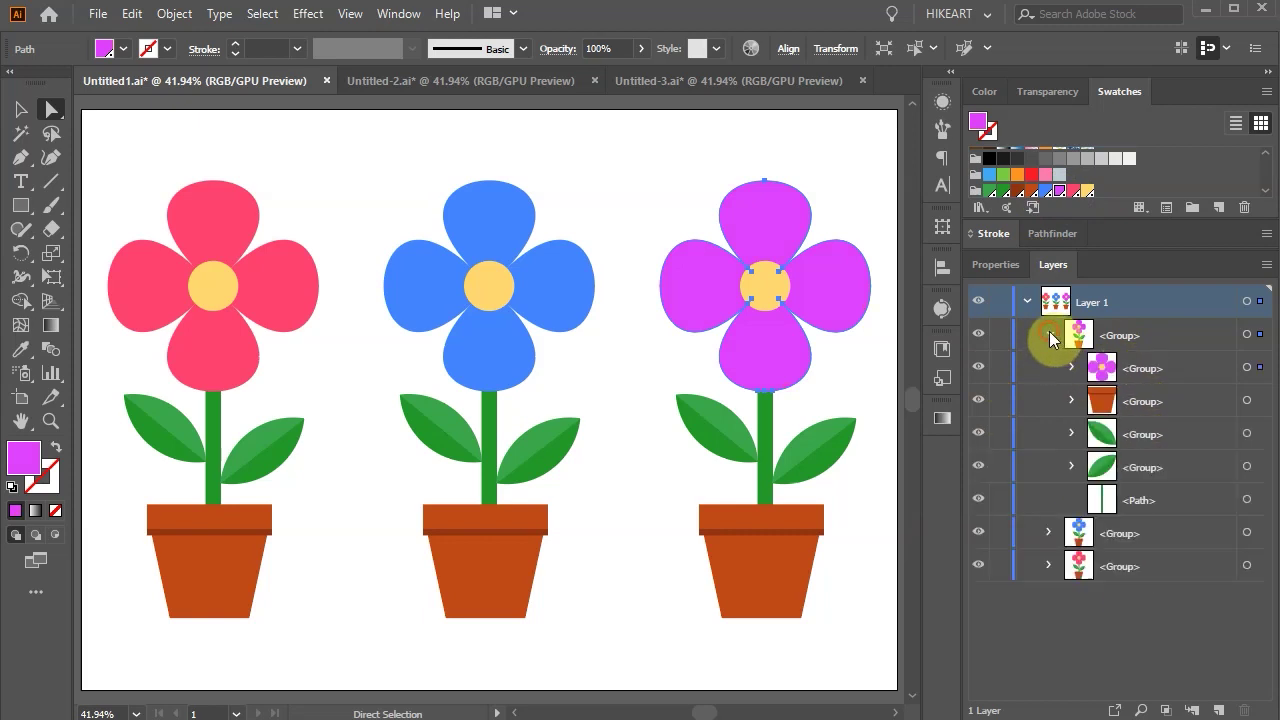
left_click(1049, 336)
left_click(1051, 366)
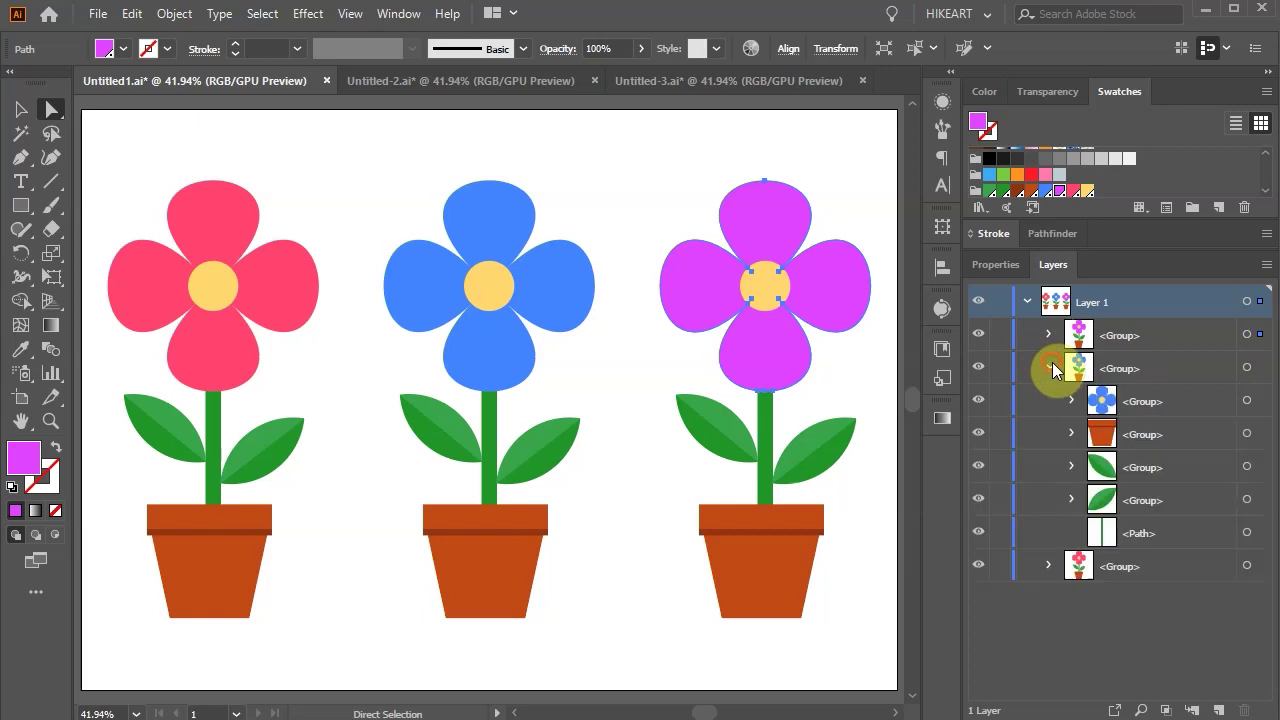
left_click(1049, 367)
left_click(1049, 401)
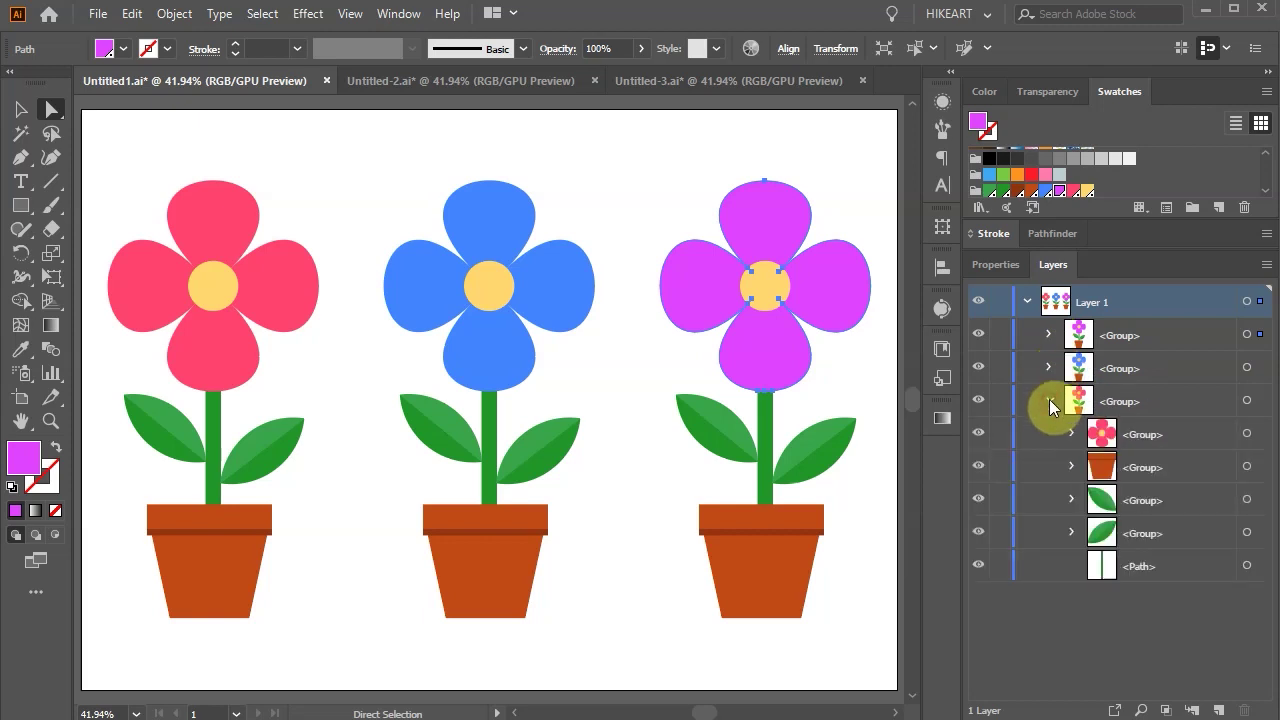
left_click(1050, 402)
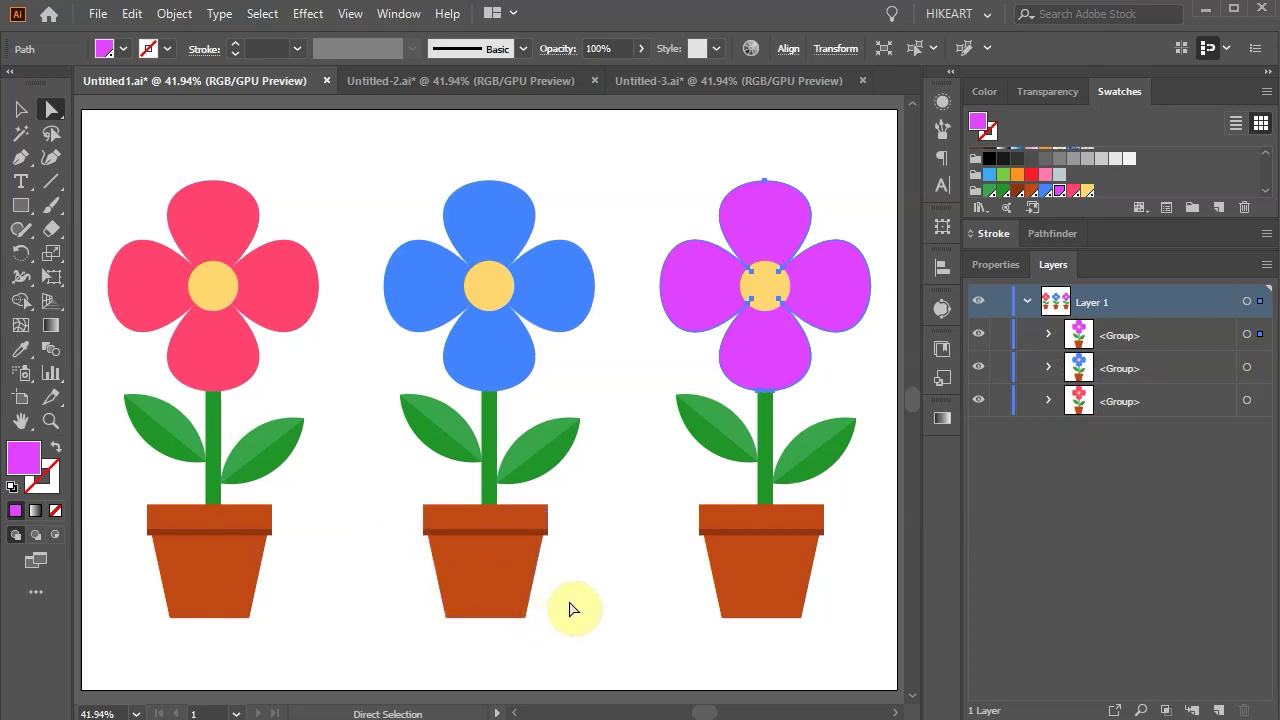
key("ctrl+a")
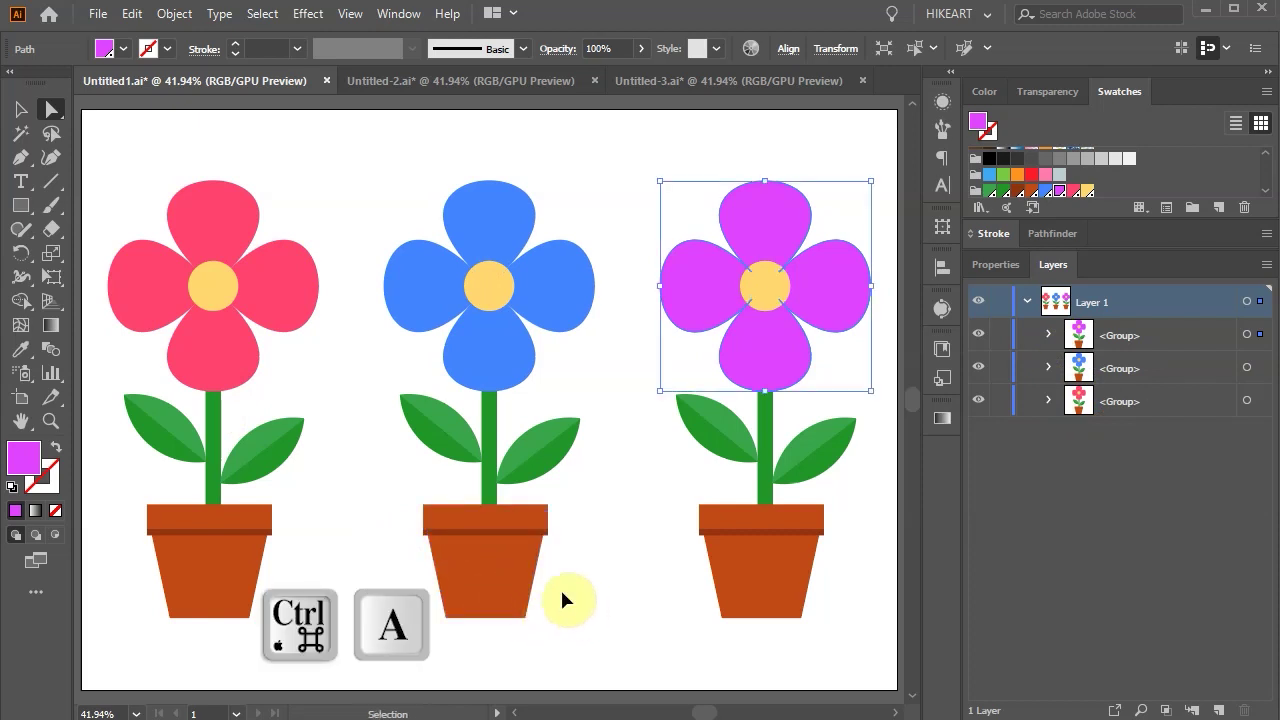
Group all three potted flowers together and inspect the nested flower groups in Layers.
right_click(556, 278)
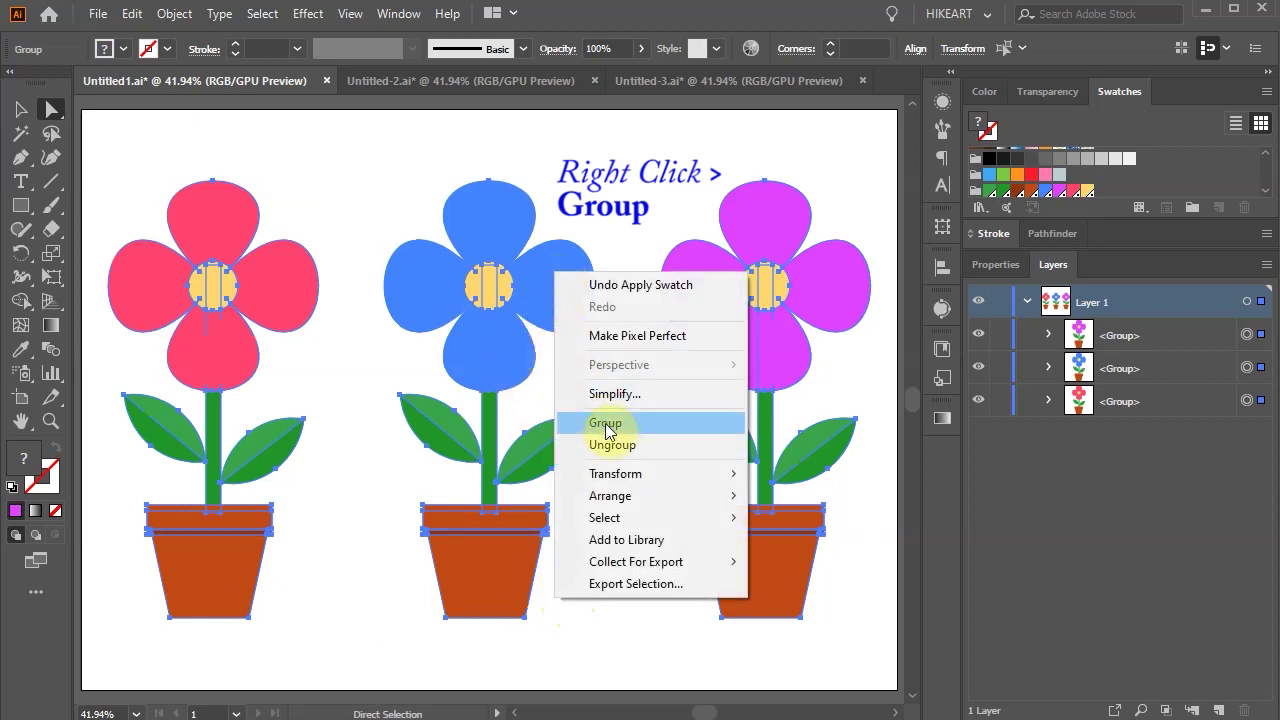
left_click(604, 427)
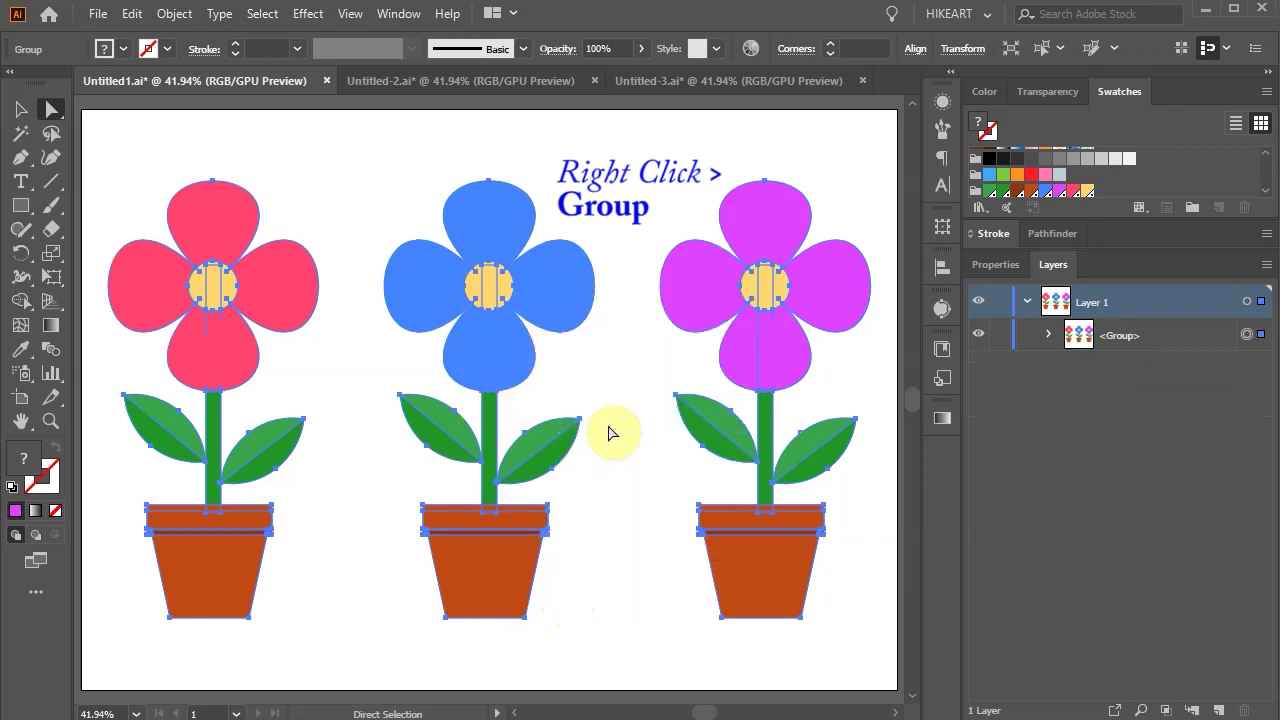
left_click(1049, 336)
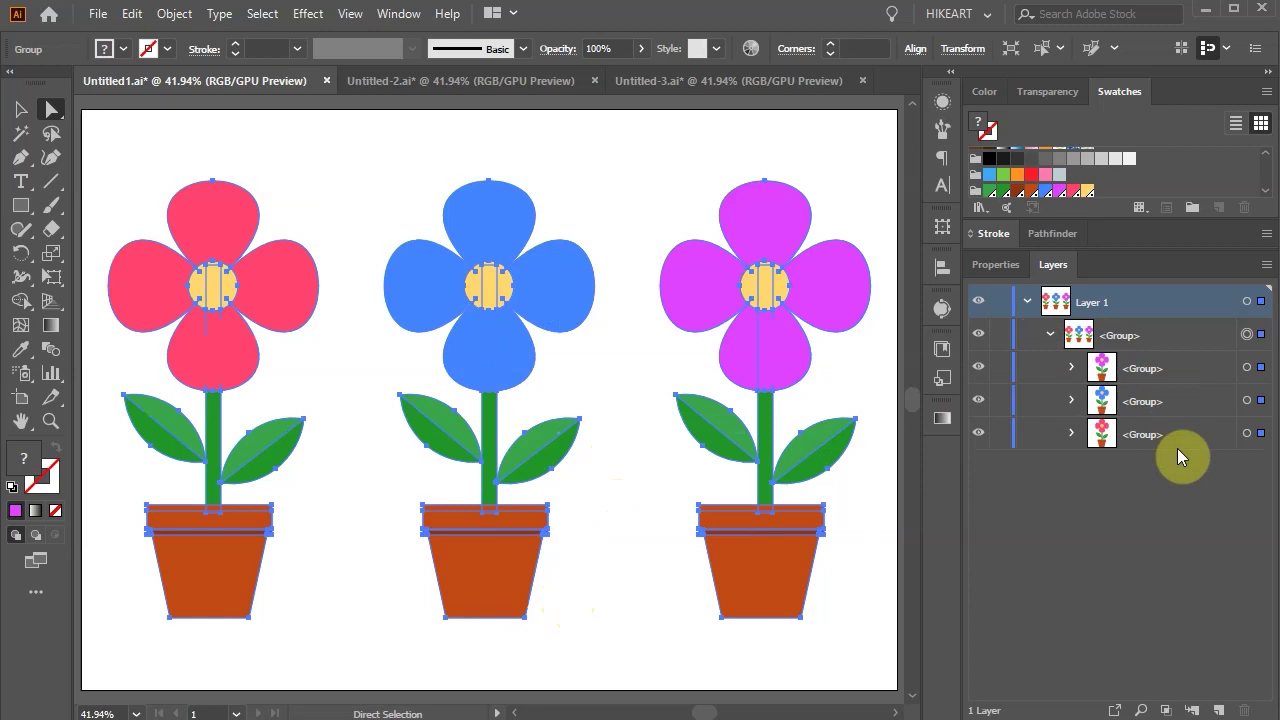
left_click(1071, 368)
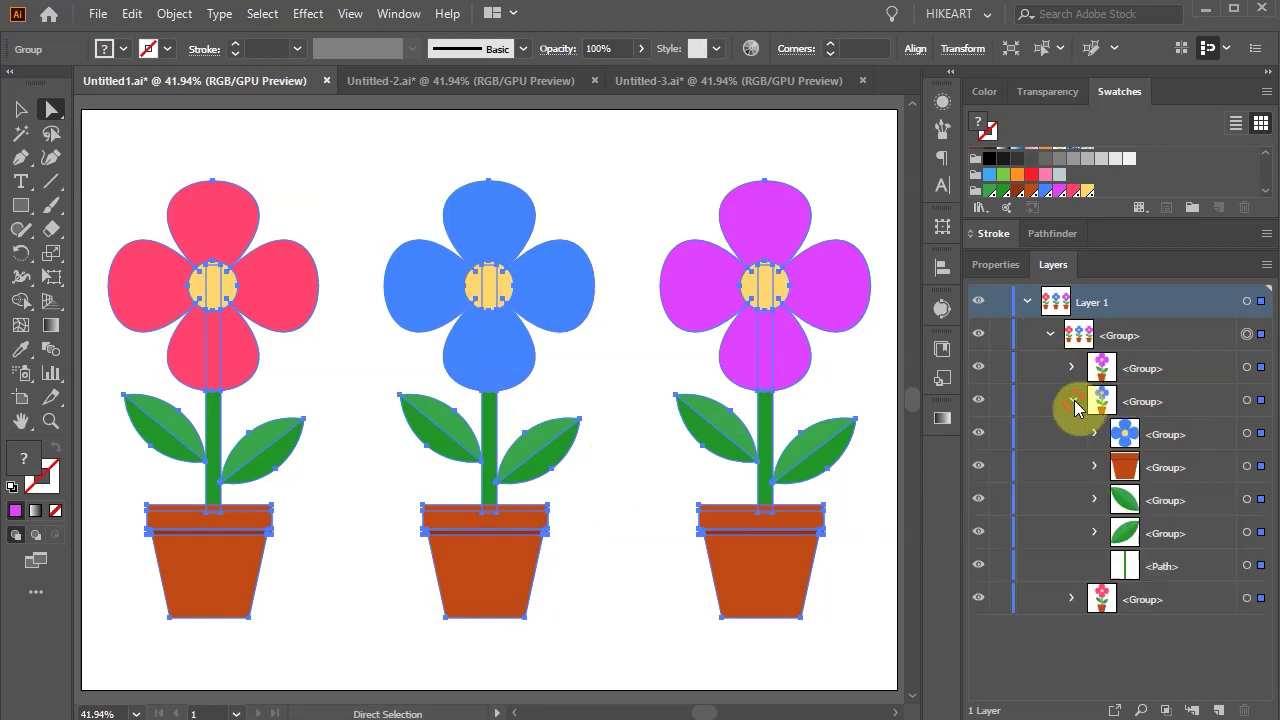
left_click(1071, 368)
left_click(1049, 335)
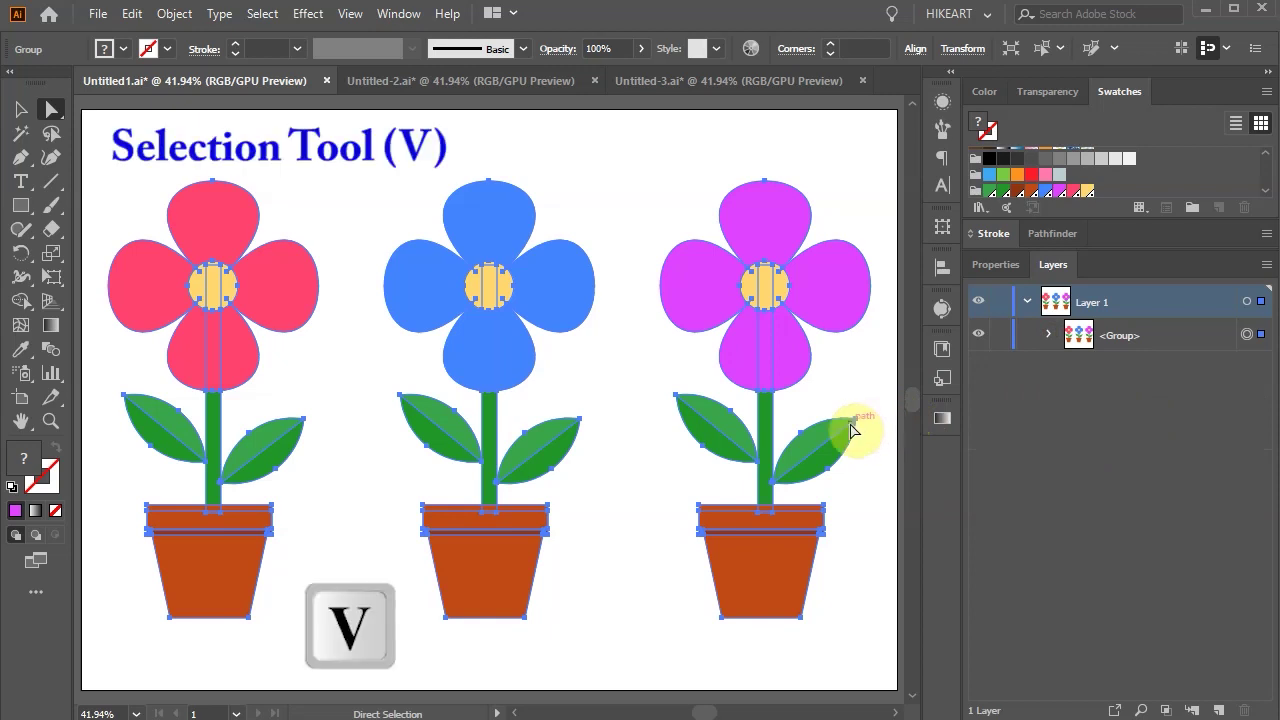
key("v")
left_click_drag(478, 252, 488, 290)
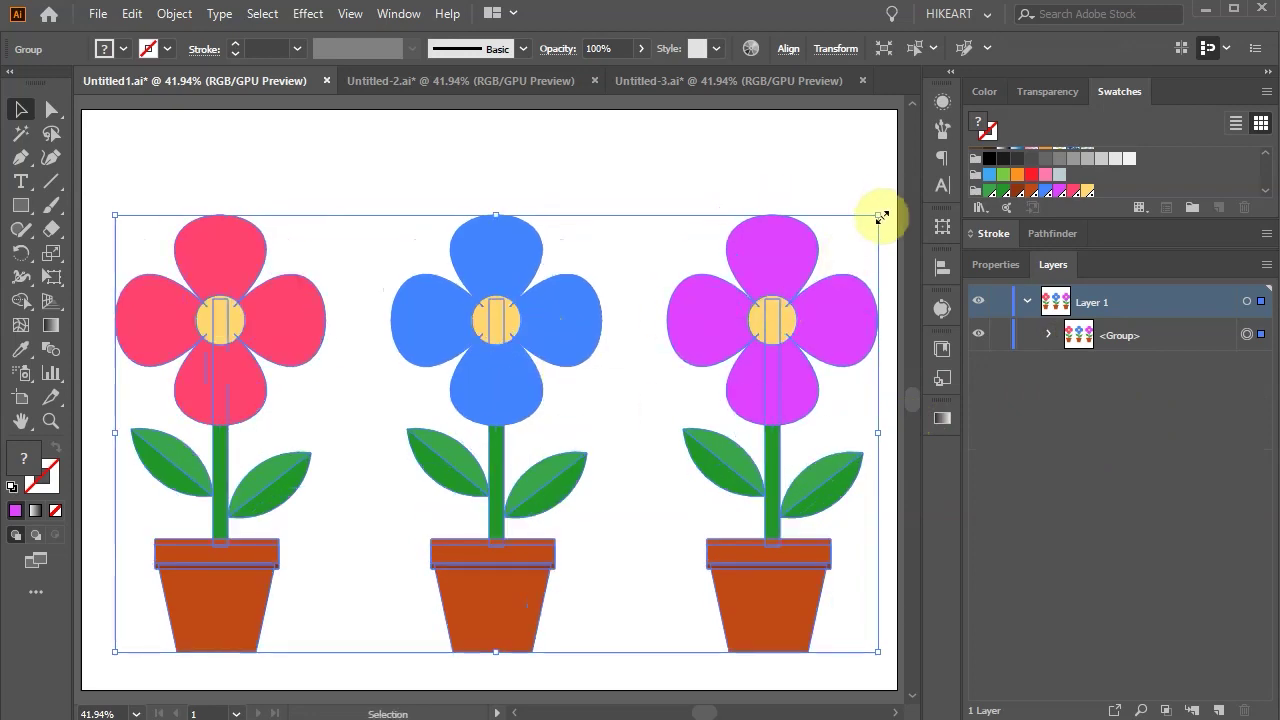
left_click_drag(880, 215, 600, 224)
key("ctrl+z")
key("ctrl+z")
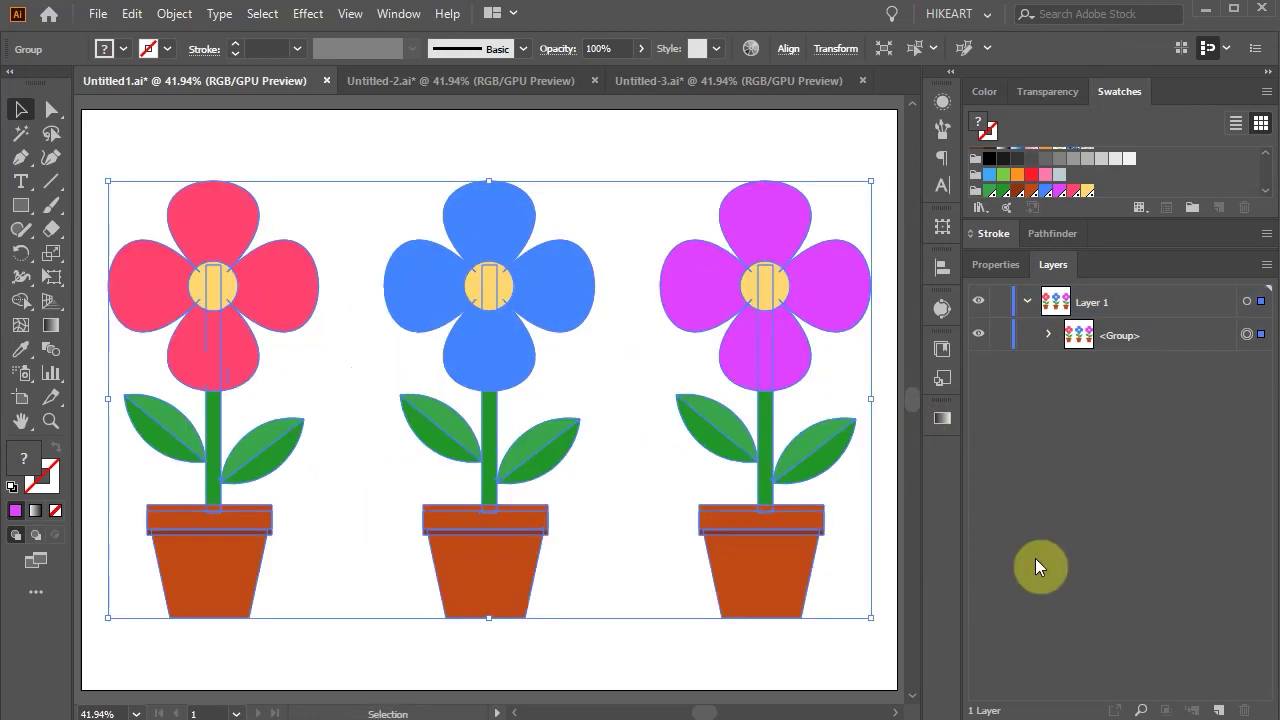
left_click(817, 145)
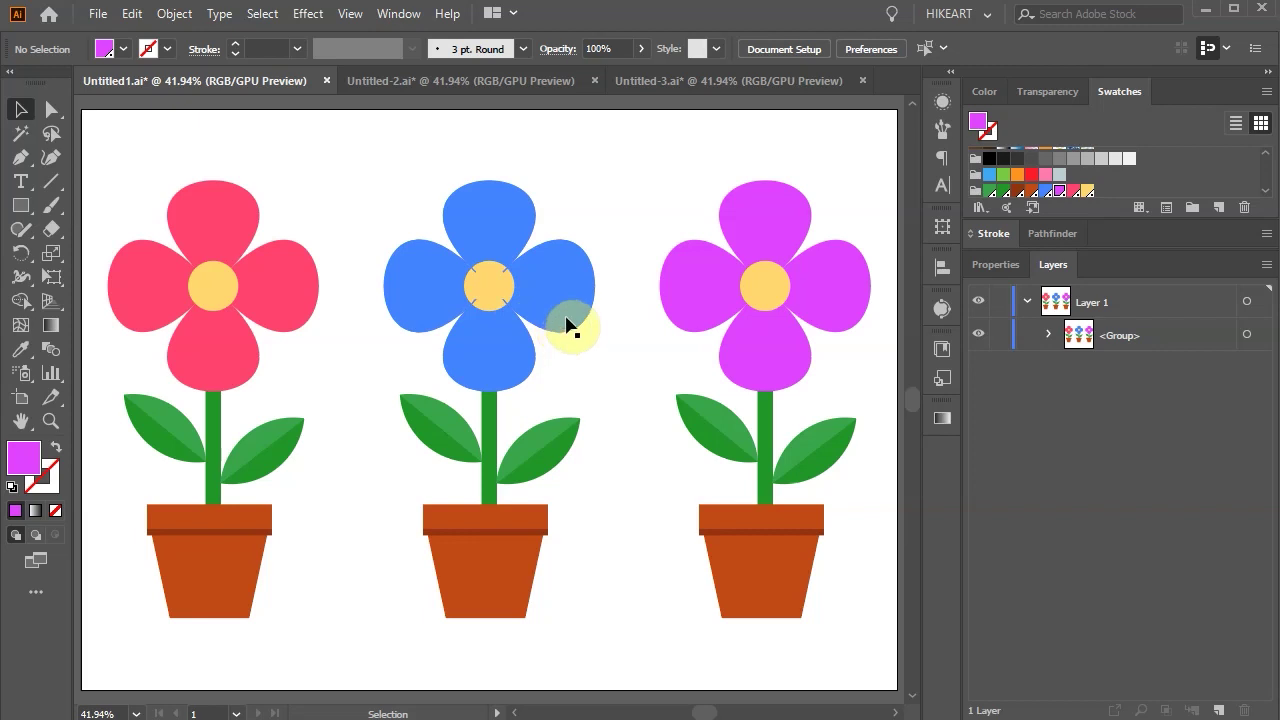
With Direct Selection, try a magenta fill on the blue petals, then restore blue.
key("a")
left_click(52, 112)
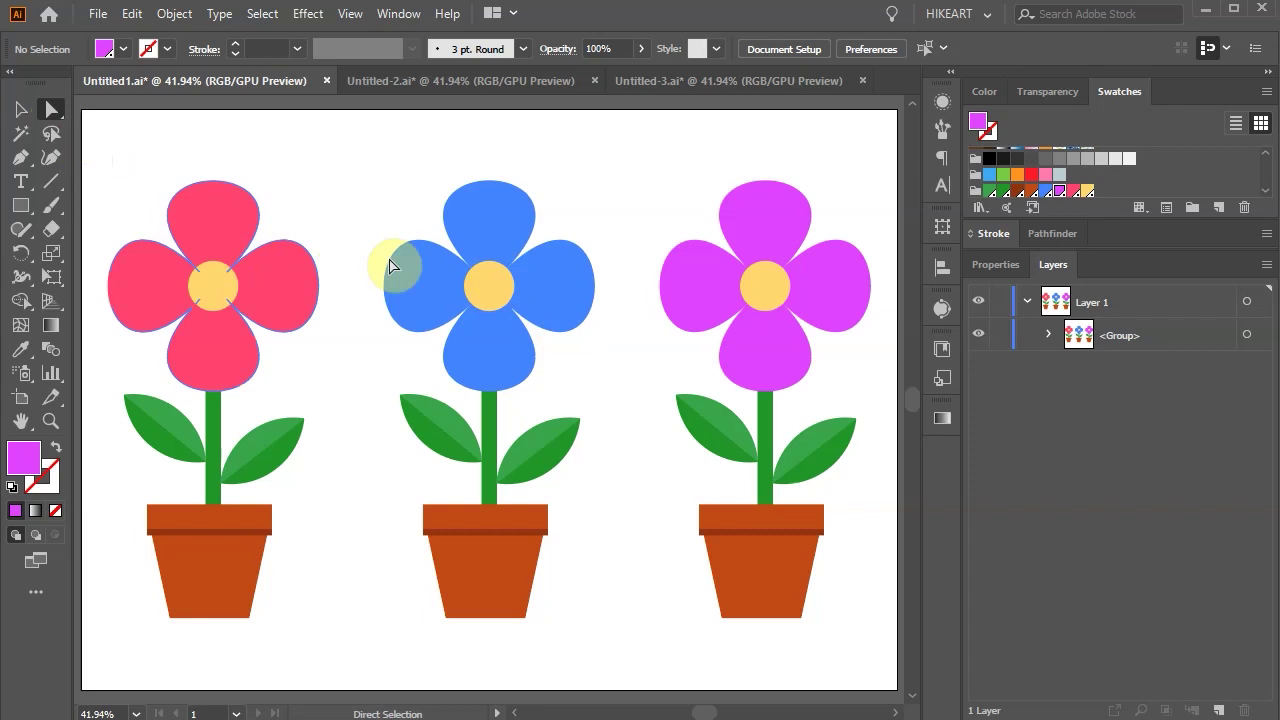
left_click(505, 229)
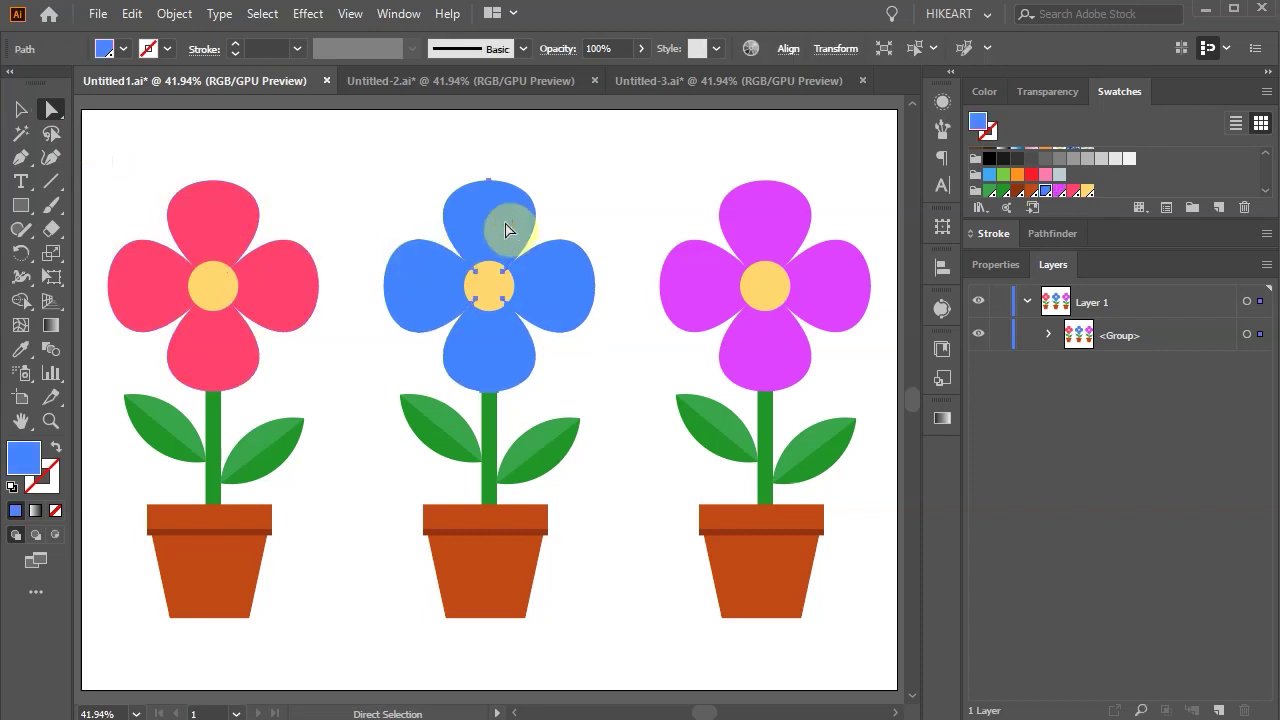
left_click(1060, 191)
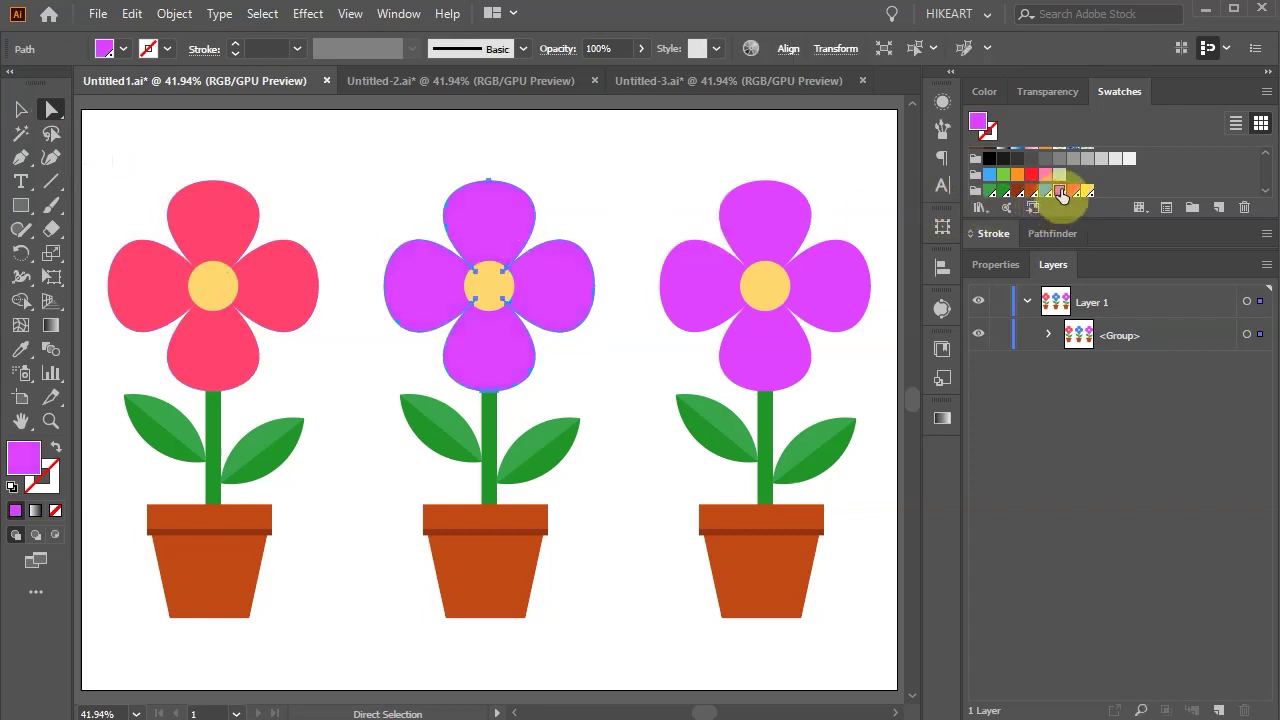
left_click(1046, 191)
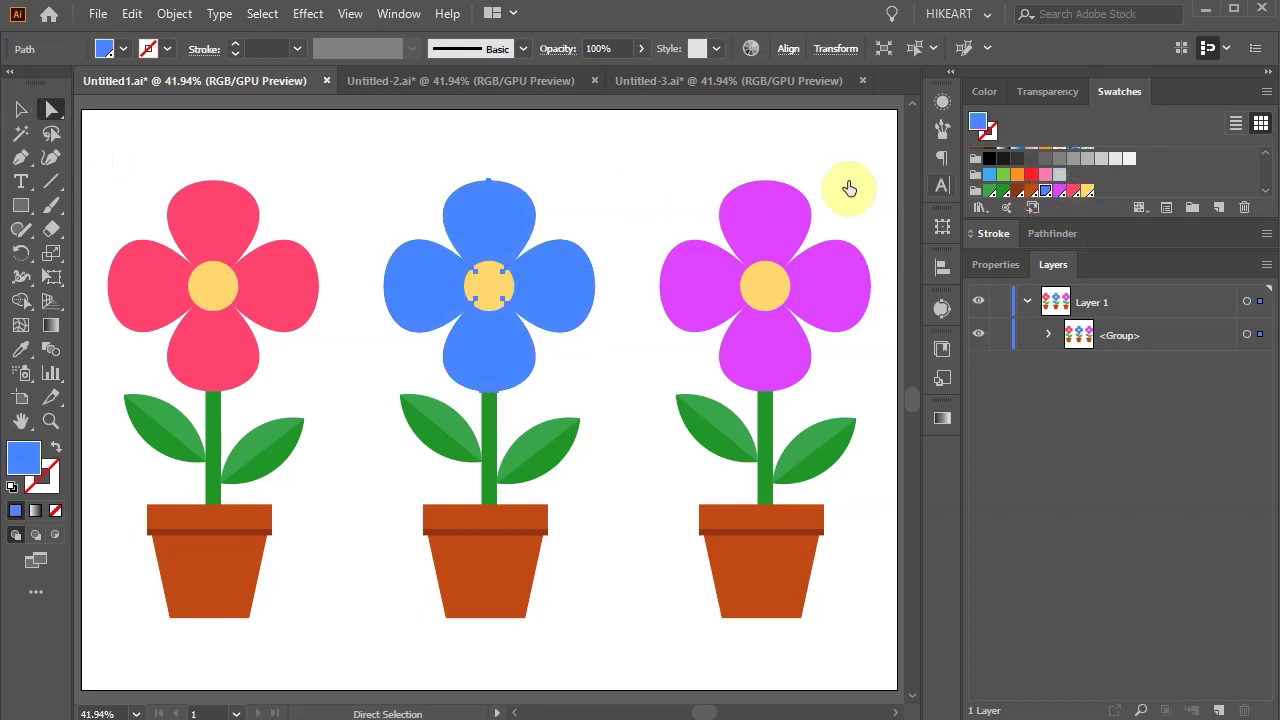
Select the purple flower's petals and expand the main <Group> in the Layers panel.
left_click(635, 196)
left_click(785, 230)
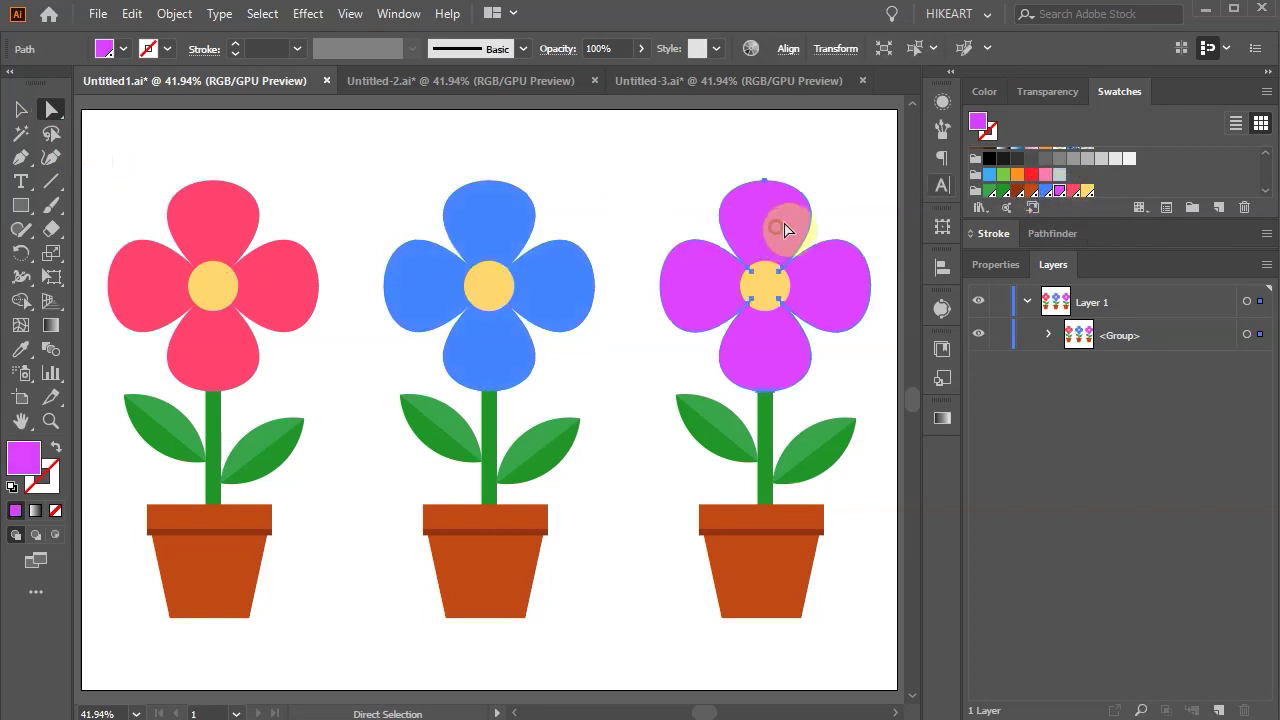
left_click(1045, 333)
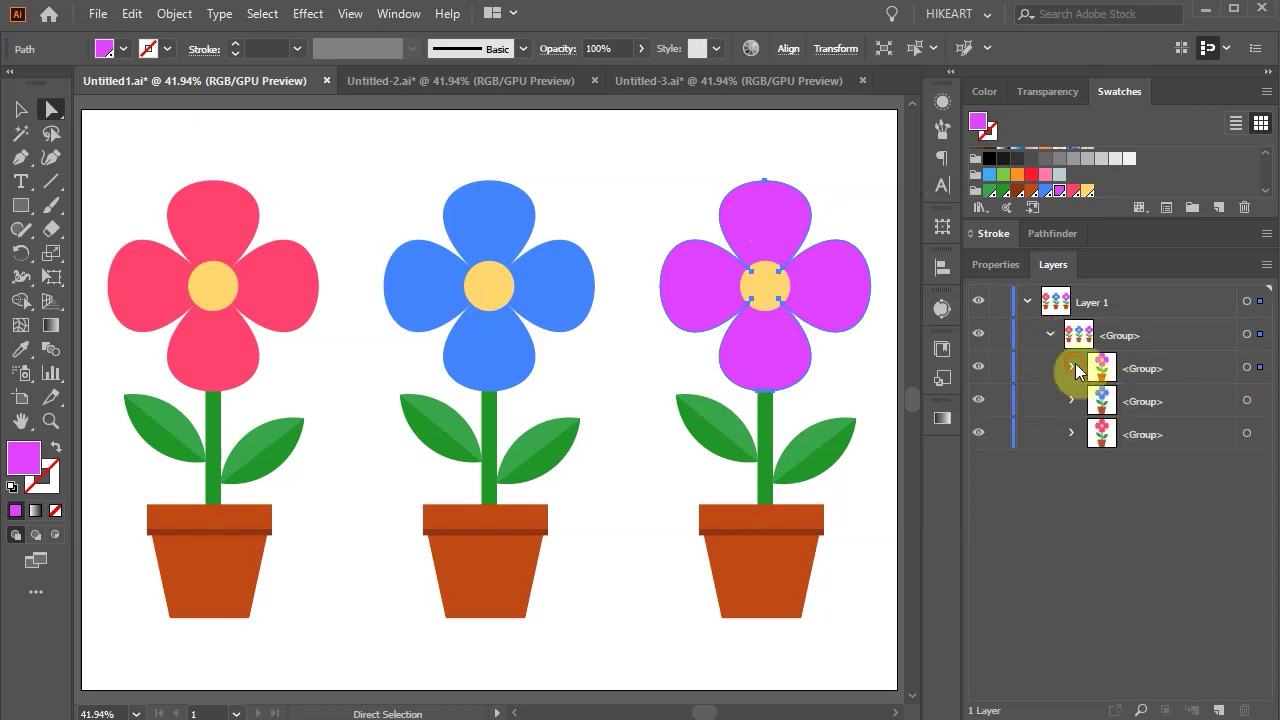
Target the purple petals <Path> in Layers, try a pink fill, then return it to magenta.
left_click(1072, 368)
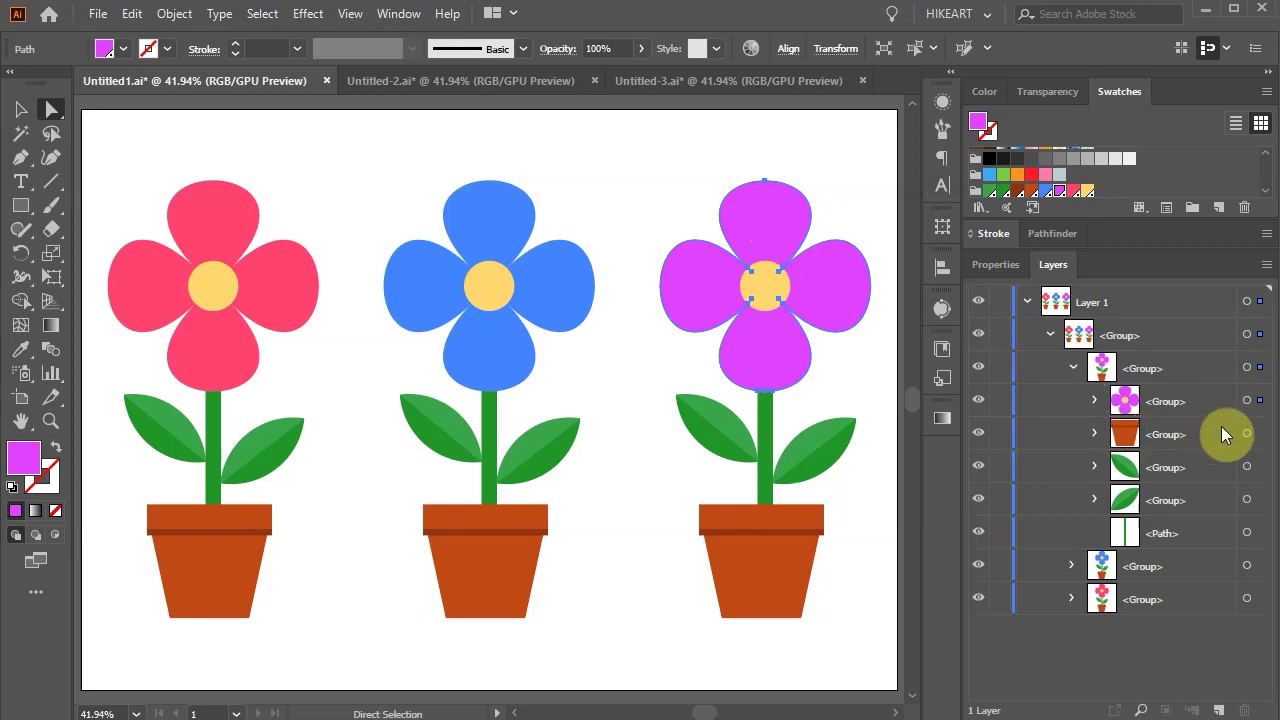
left_click(1095, 399)
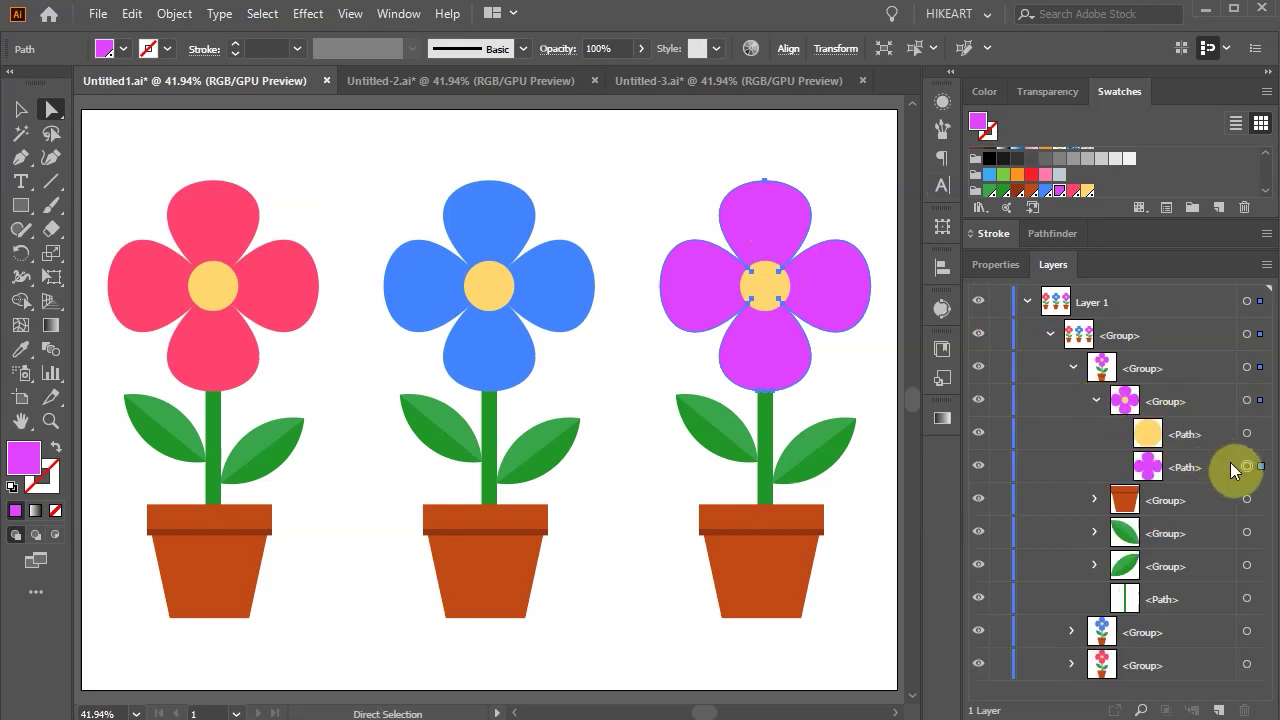
left_click(1183, 468)
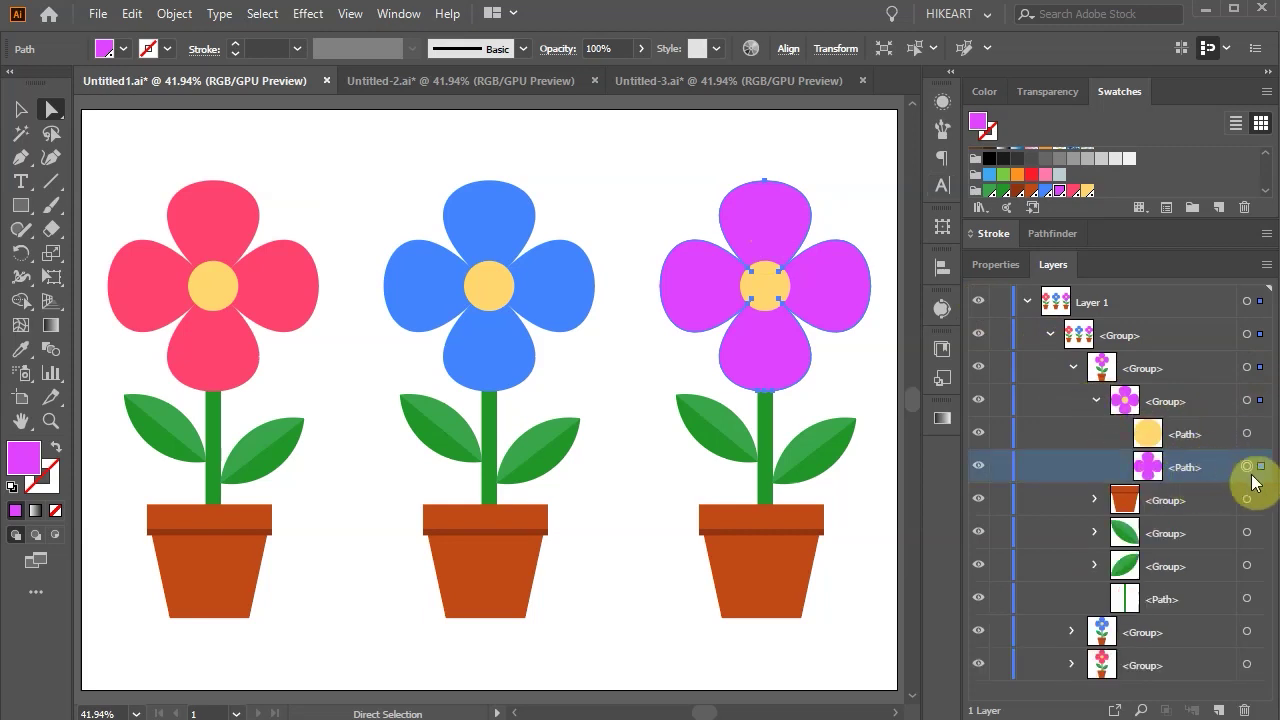
left_click(1071, 193)
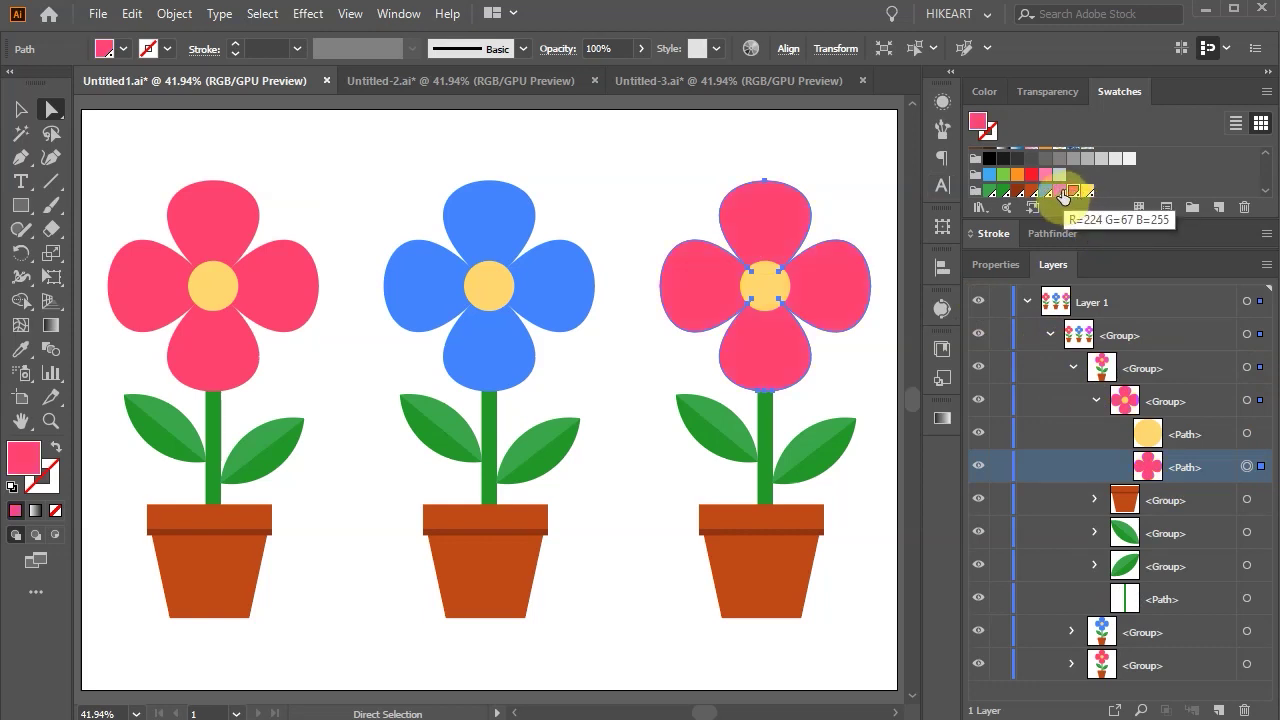
left_click(1058, 192)
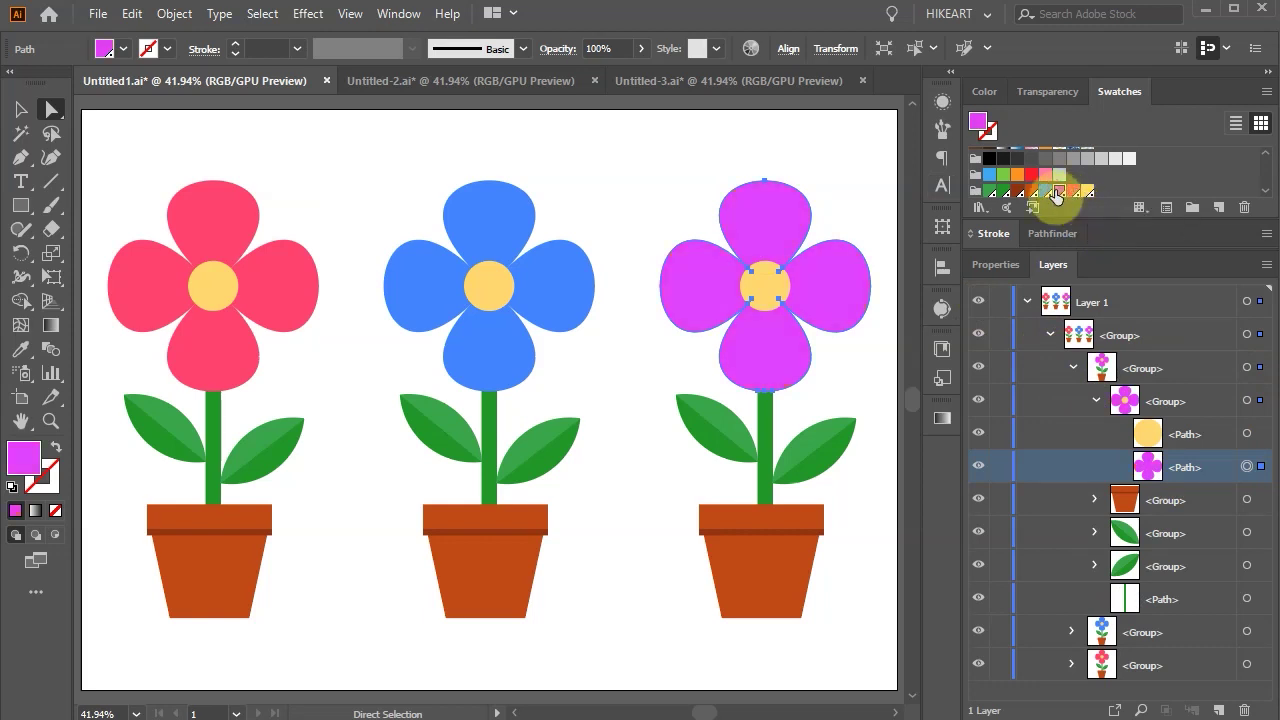
Collapse the flower head, flower sub-group and main group in the Layers panel.
left_click(1096, 400)
left_click(1073, 367)
left_click(1050, 335)
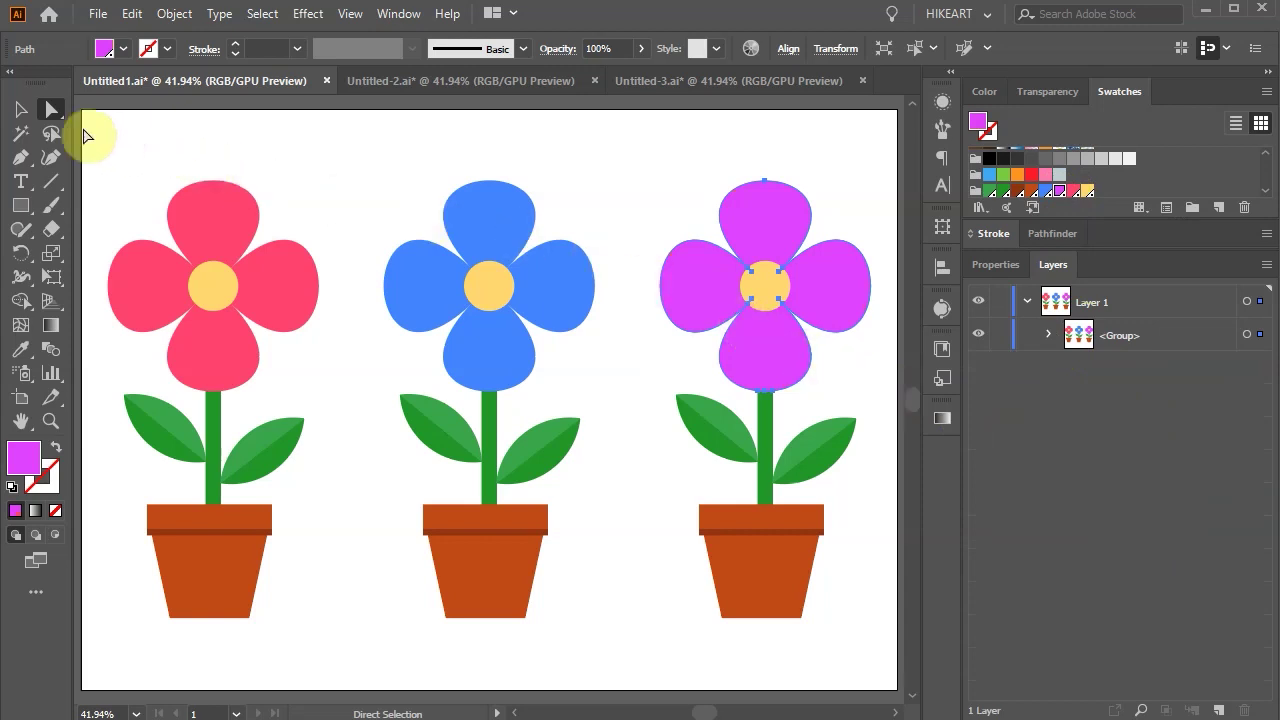
Enter isolation mode on the three-flower group and select the purple, blue and red flowers in turn.
left_click(20, 111)
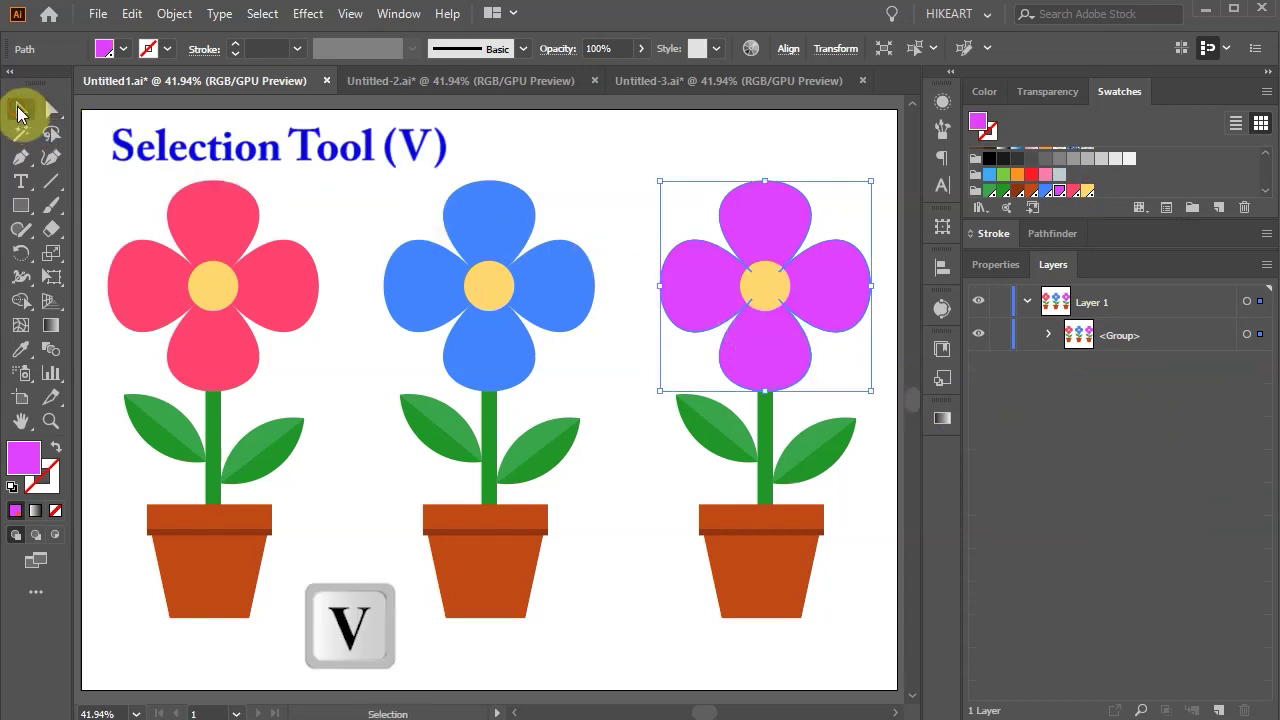
left_click(655, 456)
left_click(771, 371)
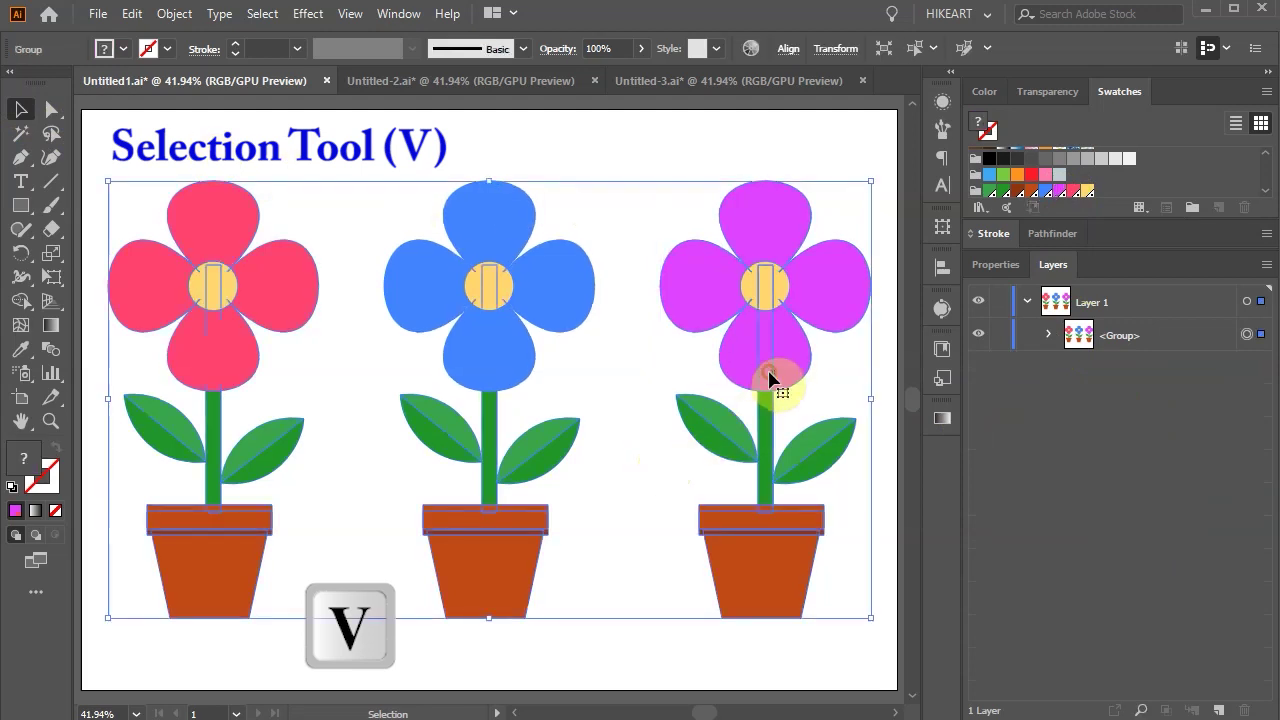
double_click(701, 291)
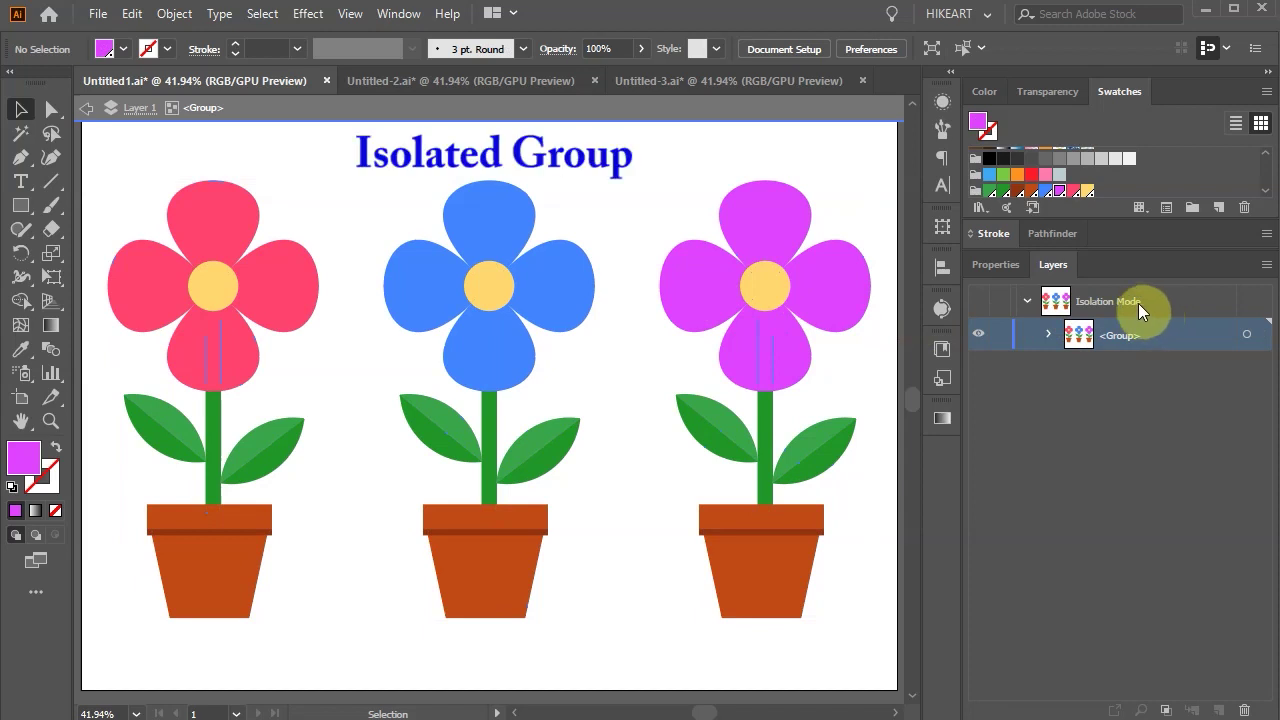
left_click(777, 345)
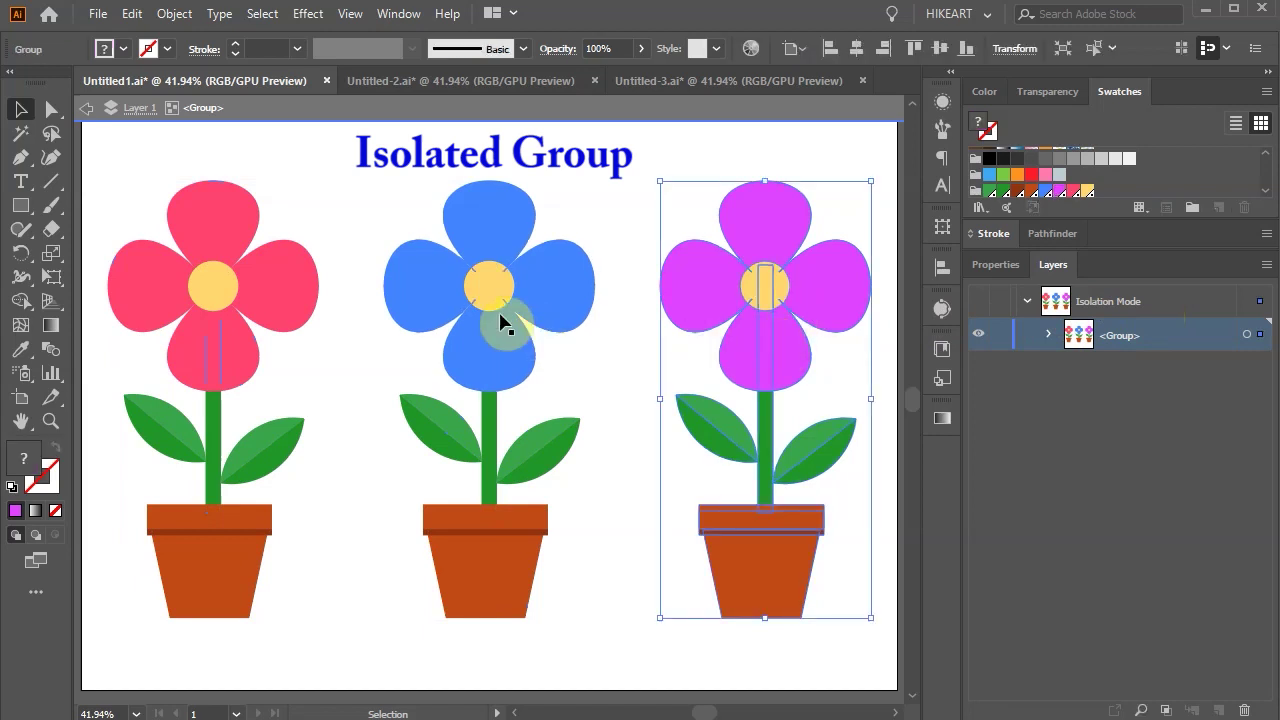
left_click(442, 320)
left_click(305, 310)
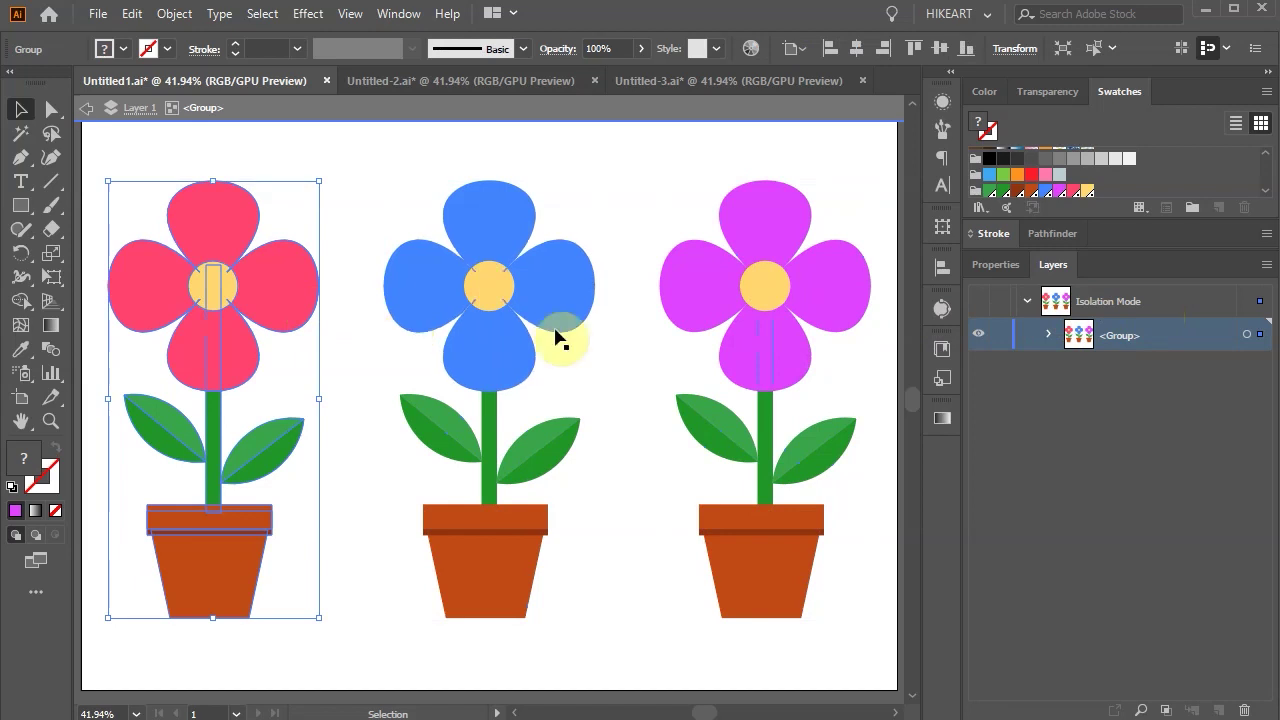
Isolate the purple flower, select its head, stem, leaf and pot, then isolate its head.
left_click(708, 289)
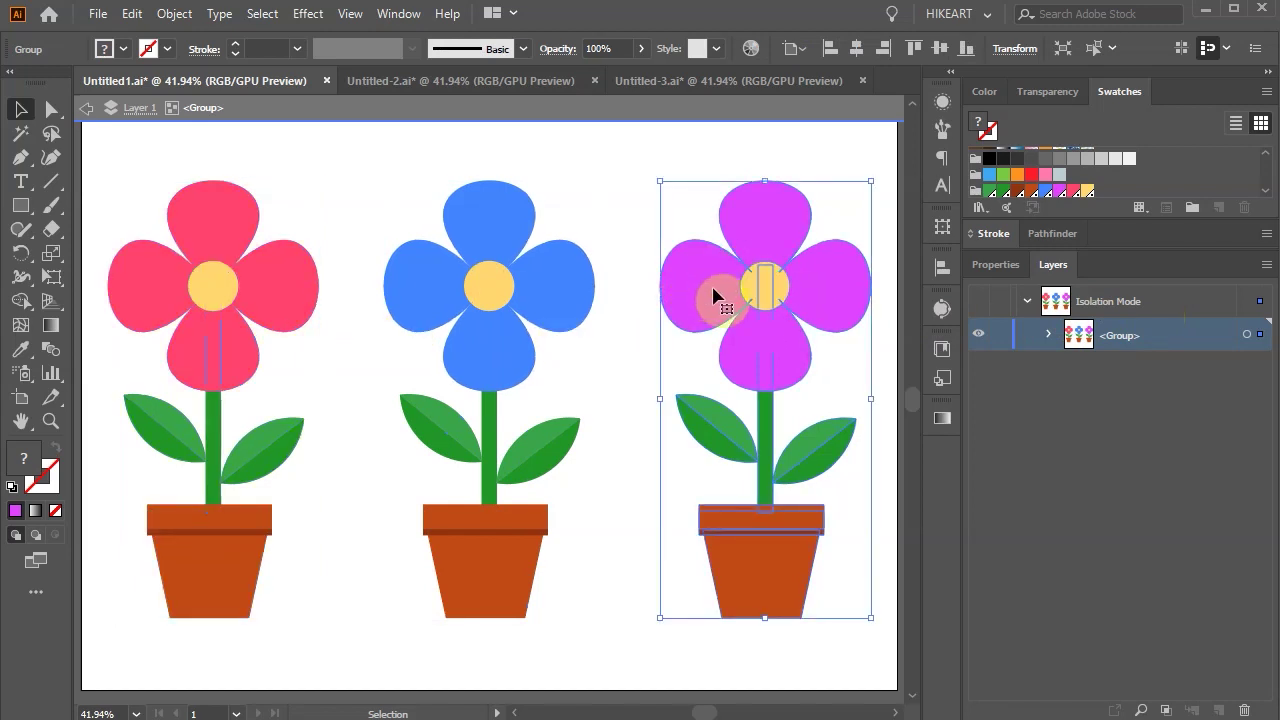
double_click(711, 289)
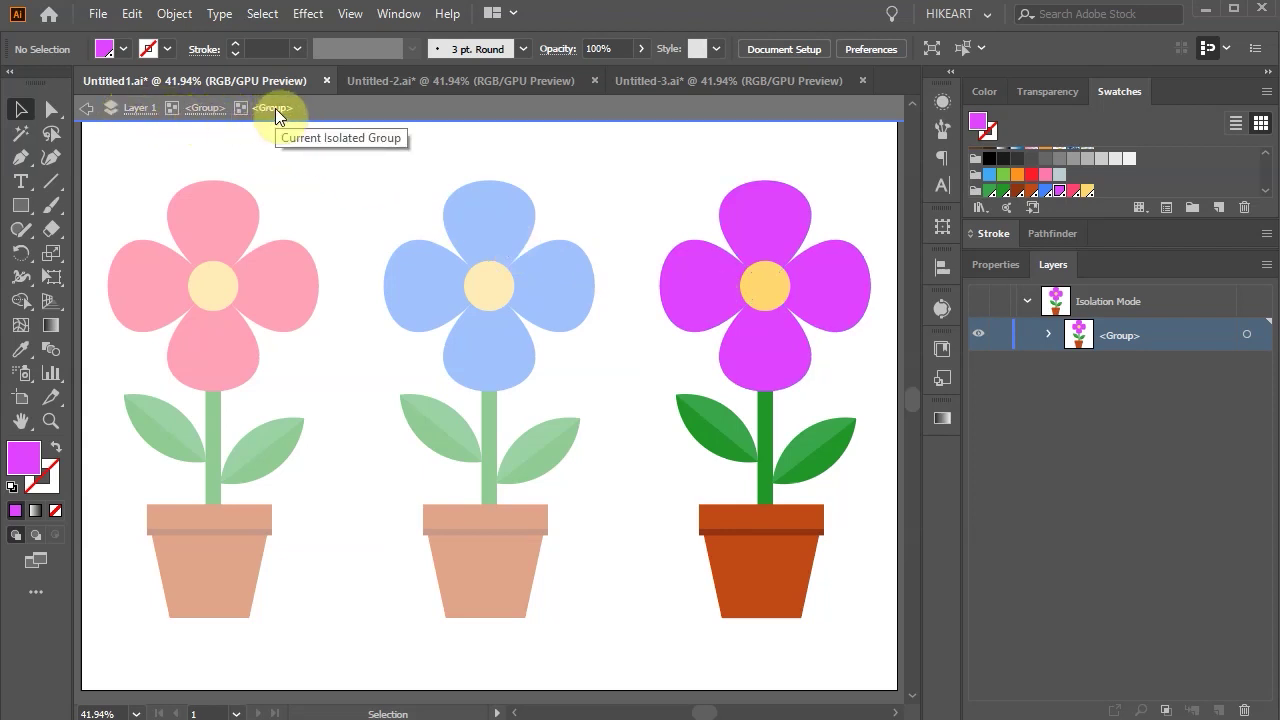
left_click_drag(256, 253, 496, 484)
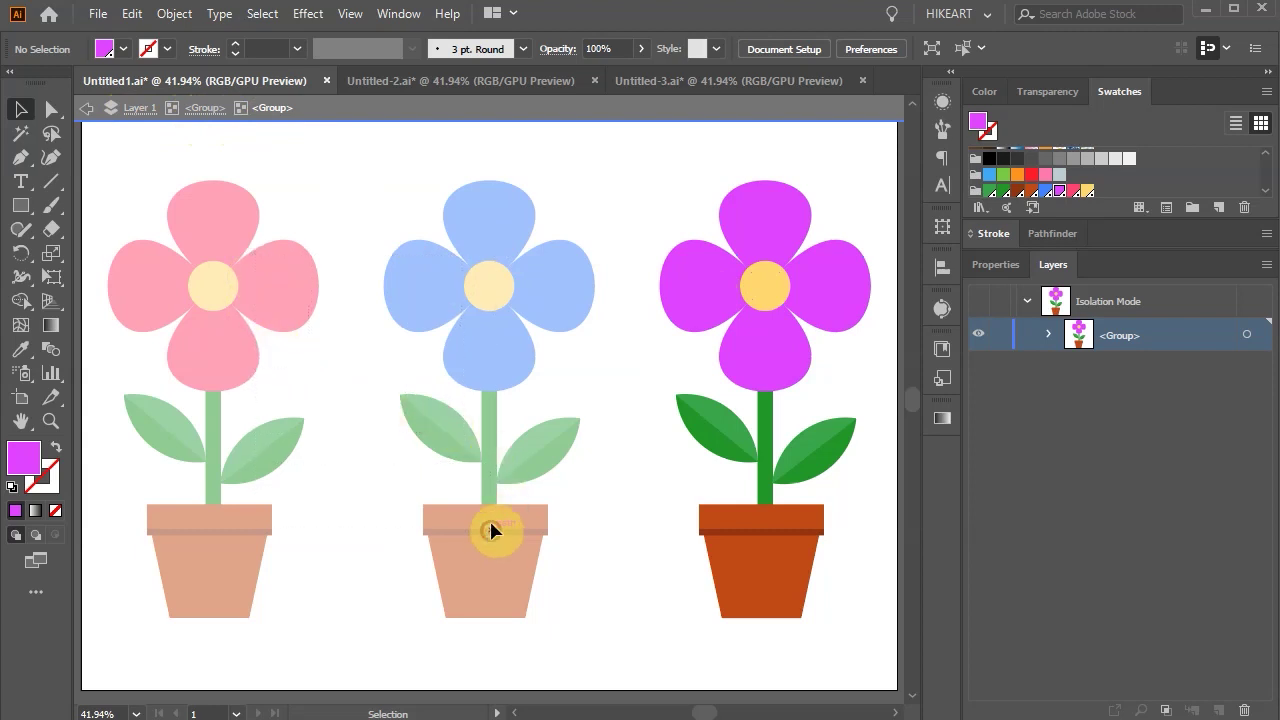
left_click(737, 297)
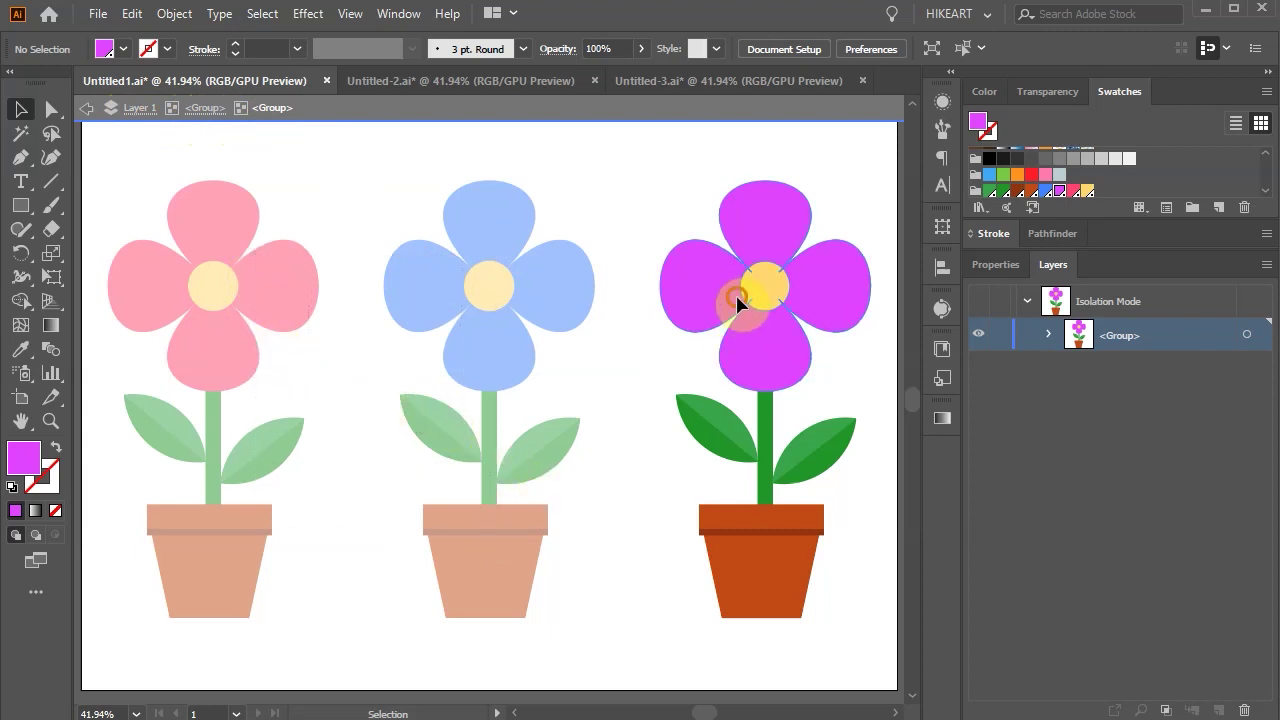
left_click(766, 434)
left_click(812, 462)
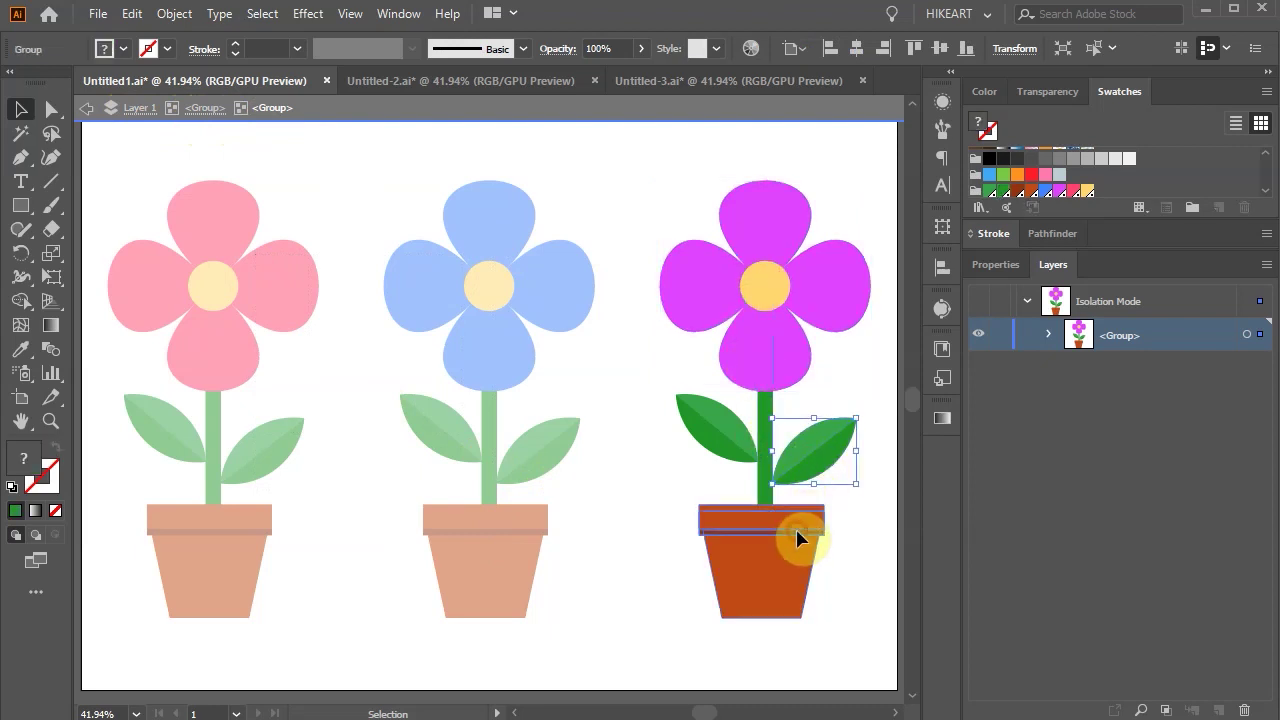
left_click(787, 575)
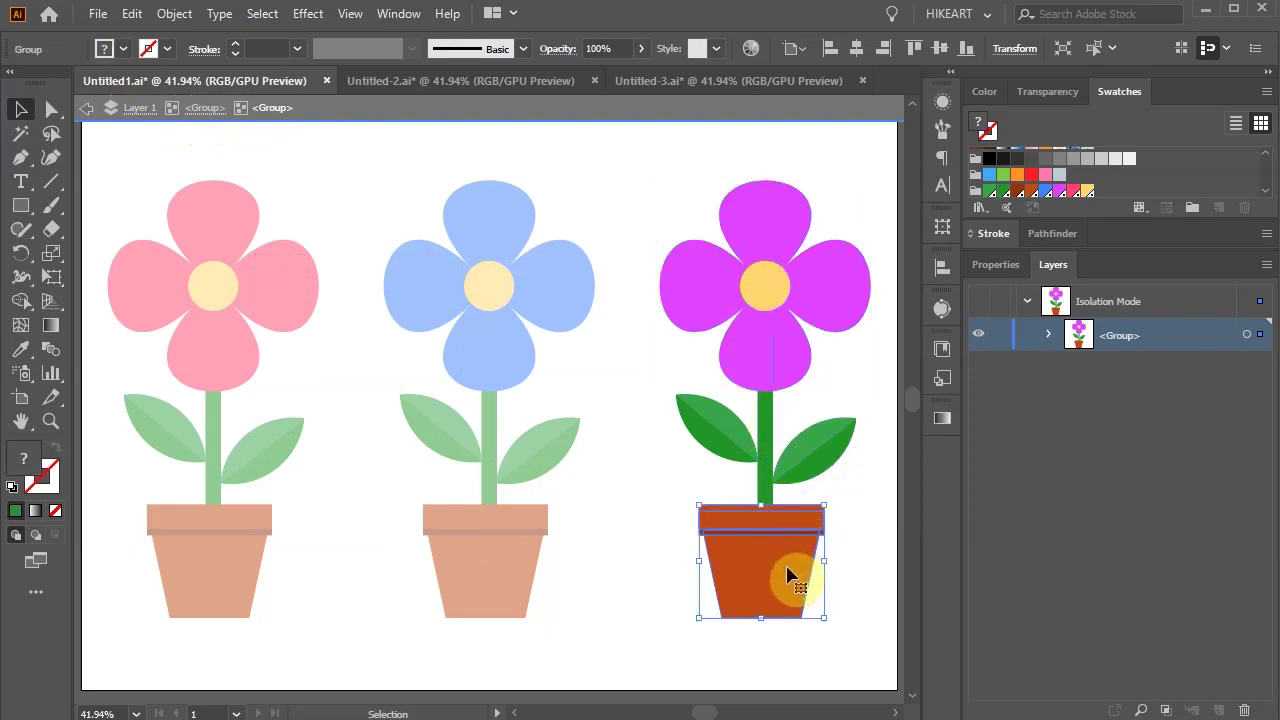
double_click(708, 287)
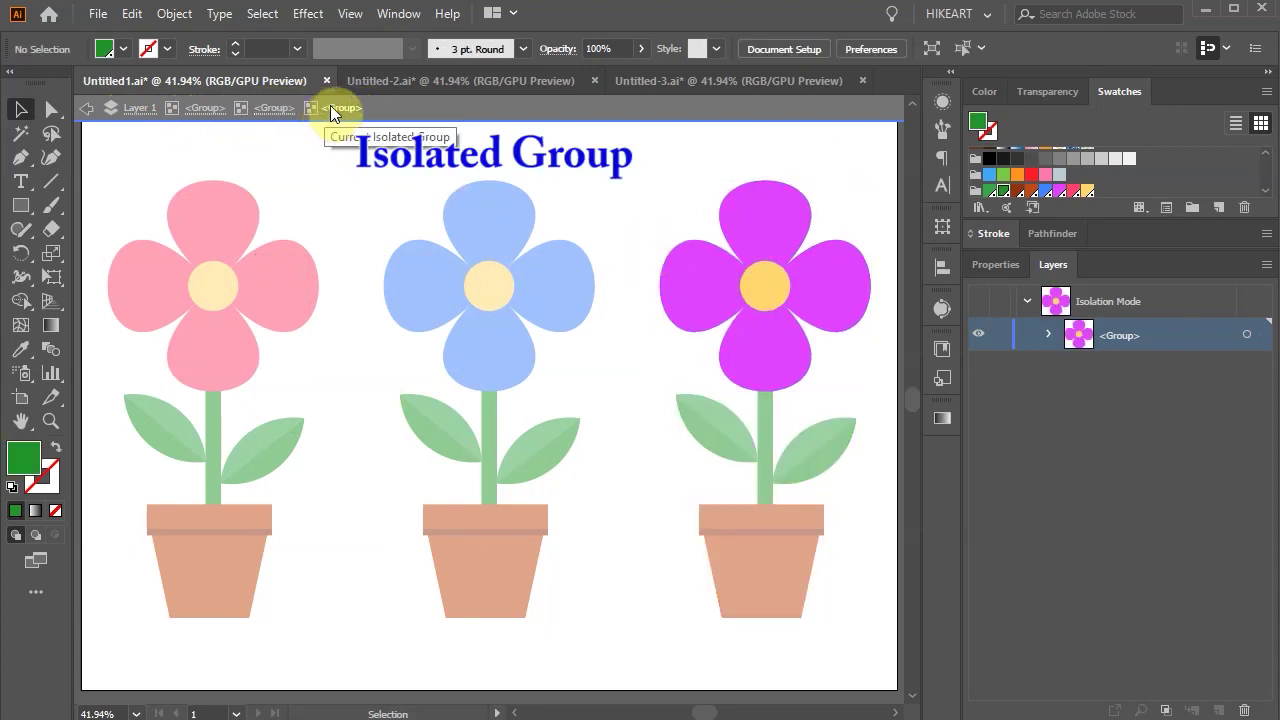
Isolate the purple petal path and drag the lower petal's anchors down over the stem.
left_click(1048, 334)
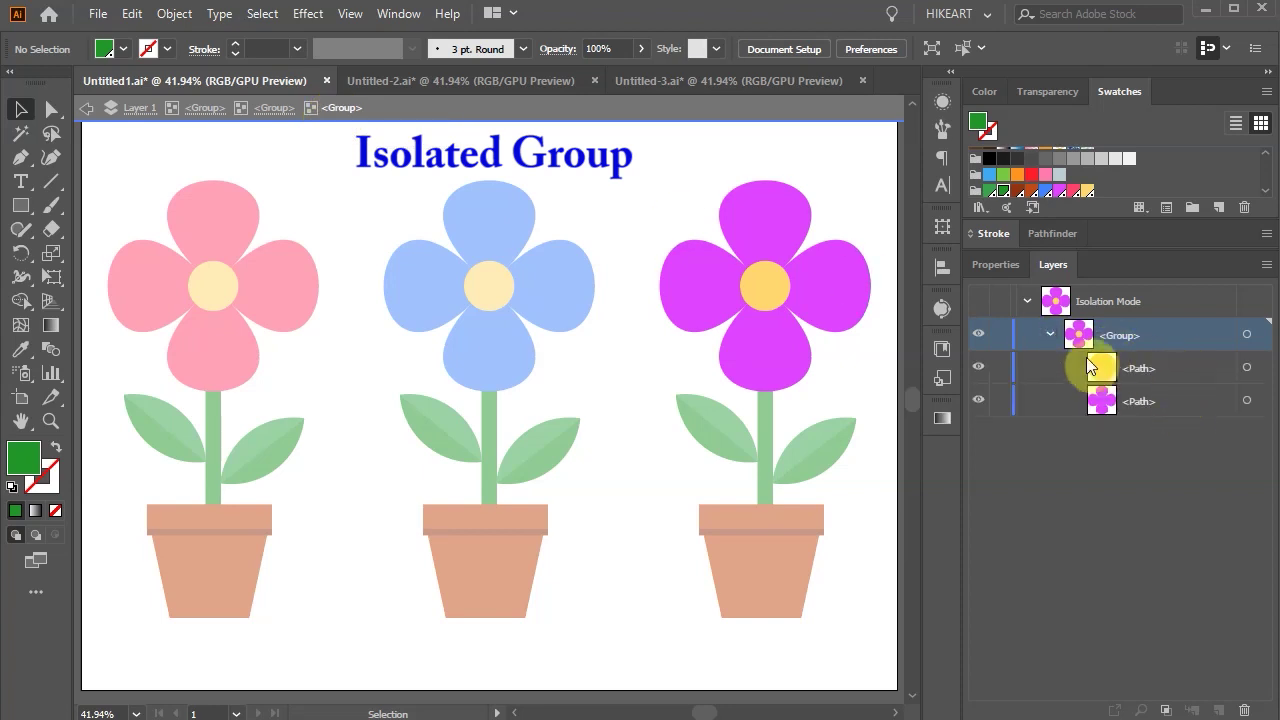
double_click(713, 290)
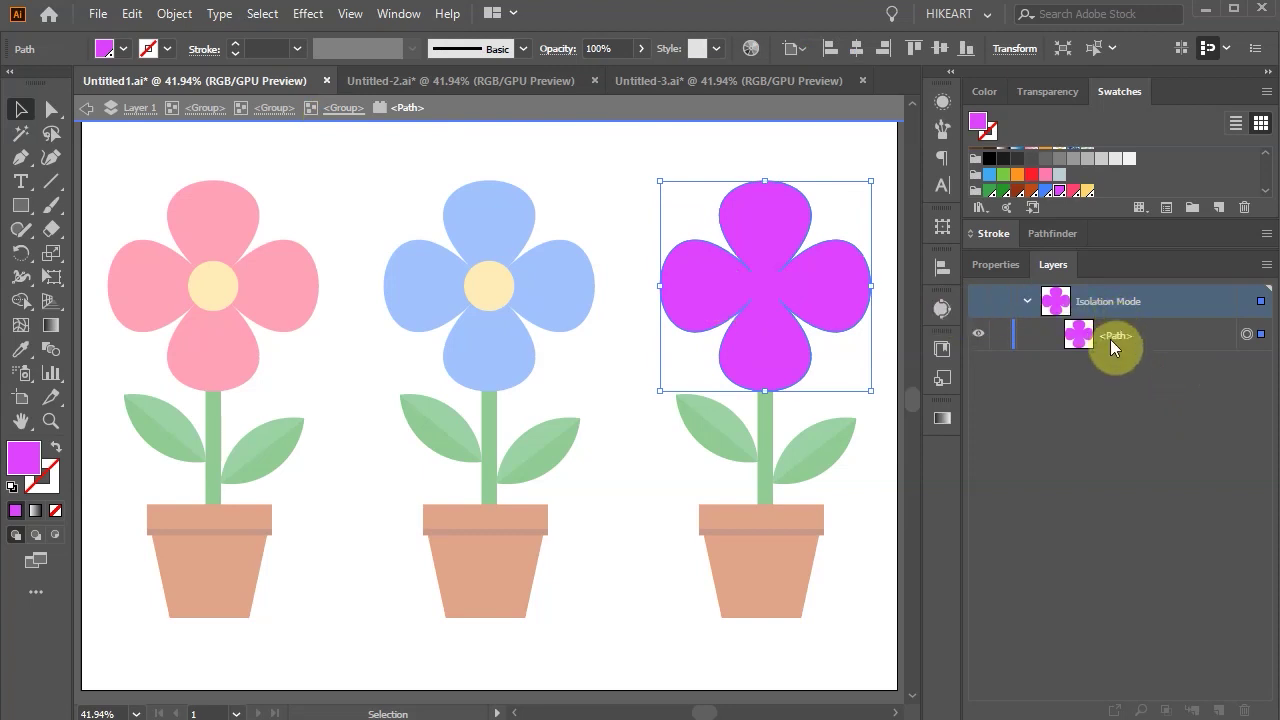
left_click(51, 108)
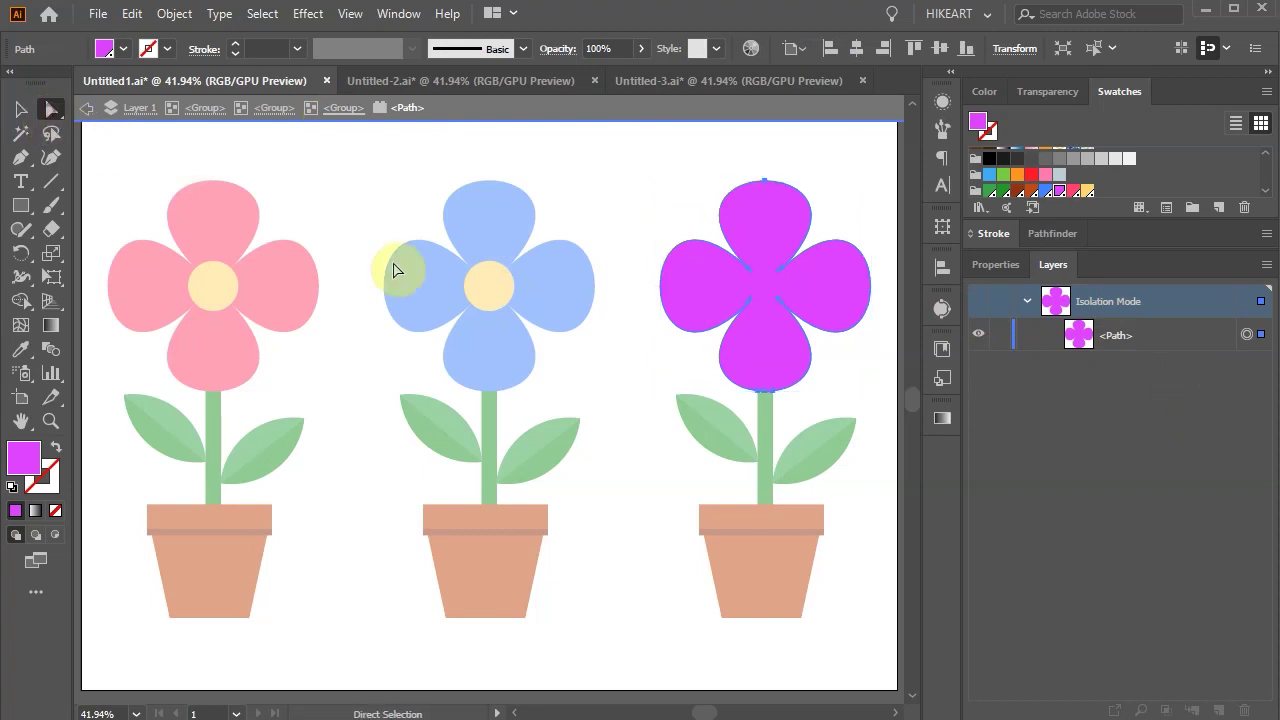
left_click(862, 540)
left_click_drag(862, 540, 666, 360)
left_click_drag(768, 392, 772, 434)
Undo the petal stretch with Ctrl+Z and leave isolation mode via Esc and empty-canvas double-clicks.
key("ctrl+z")
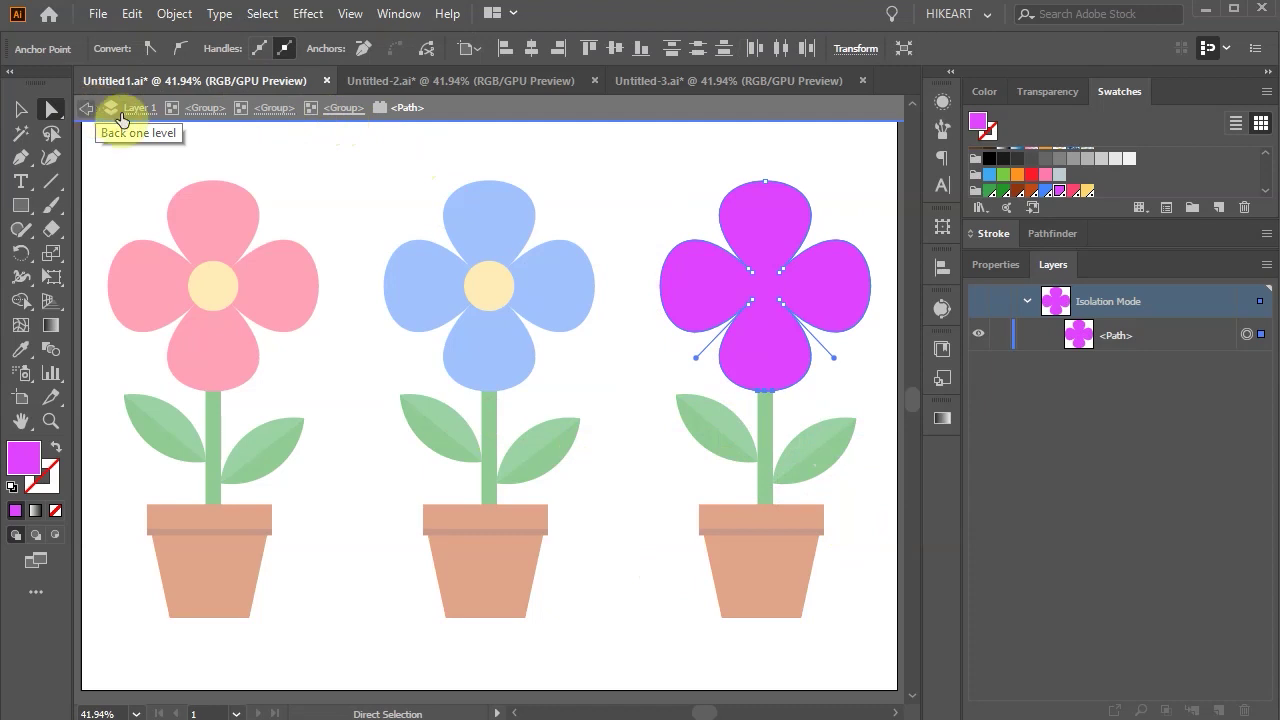
key("Escape")
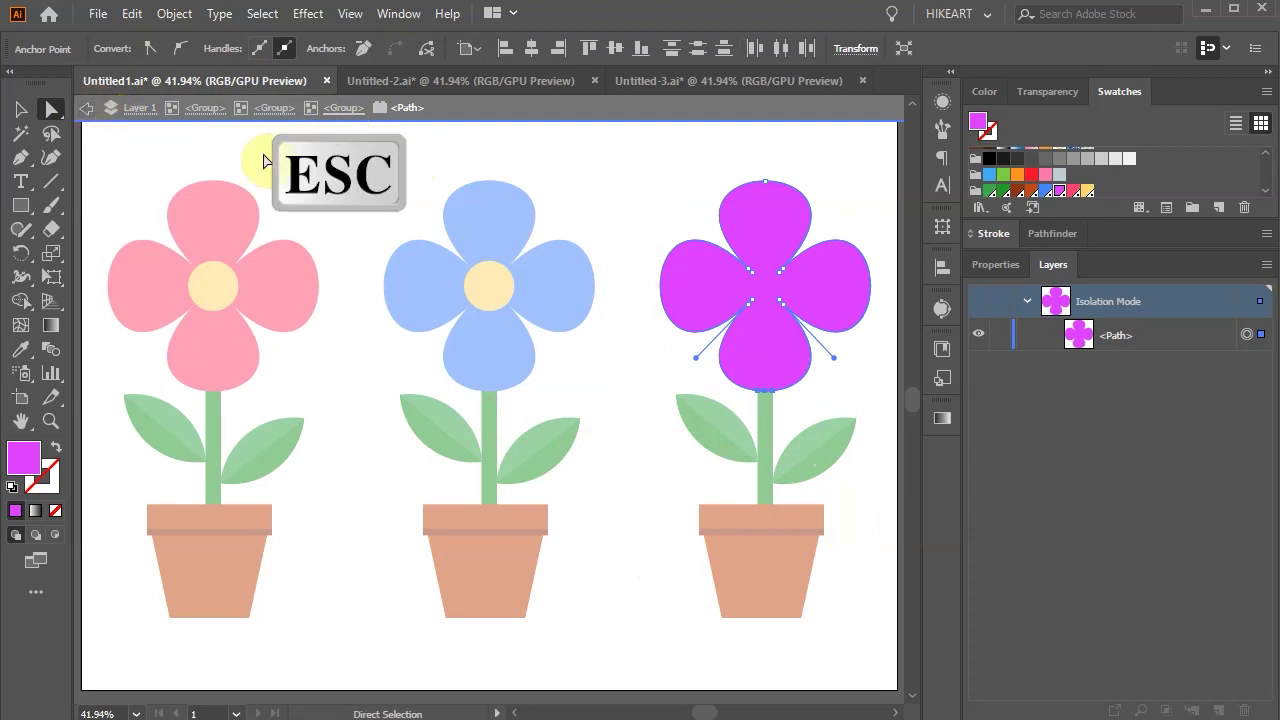
double_click(625, 257)
double_click(625, 257)
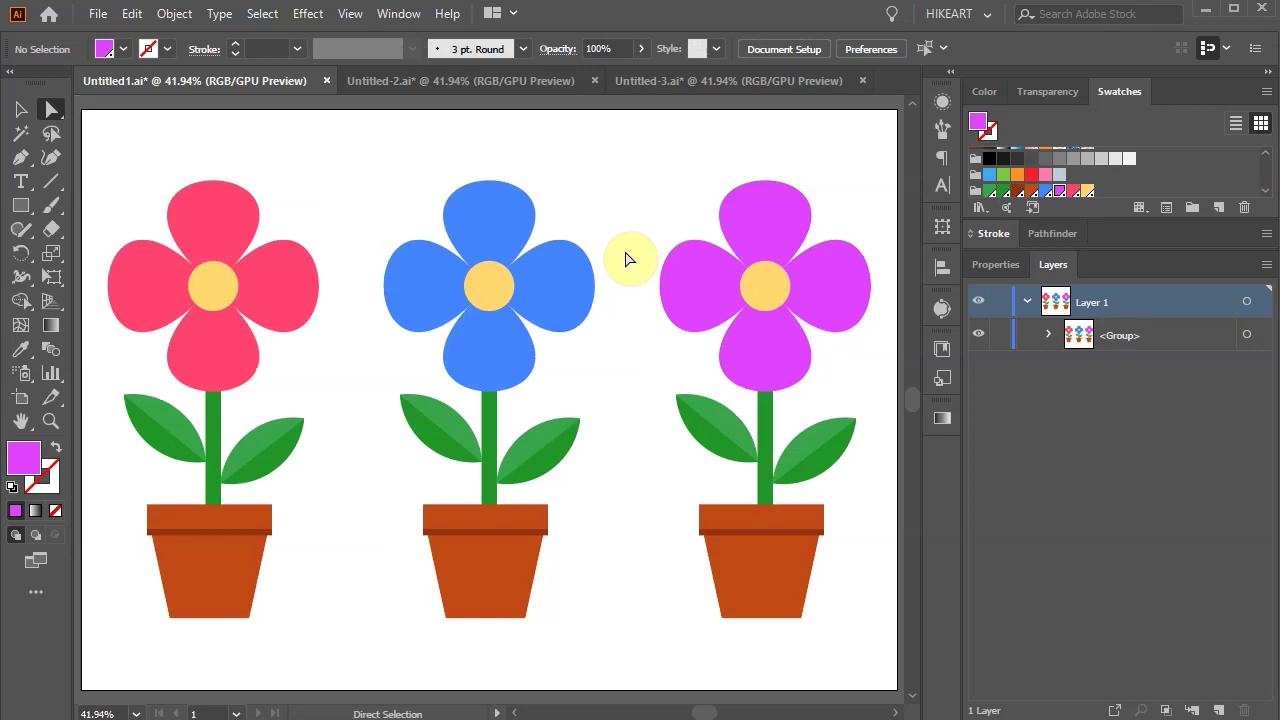
Select the outer flower group, apply Object > Ungroup, and deselect.
left_click(20, 110)
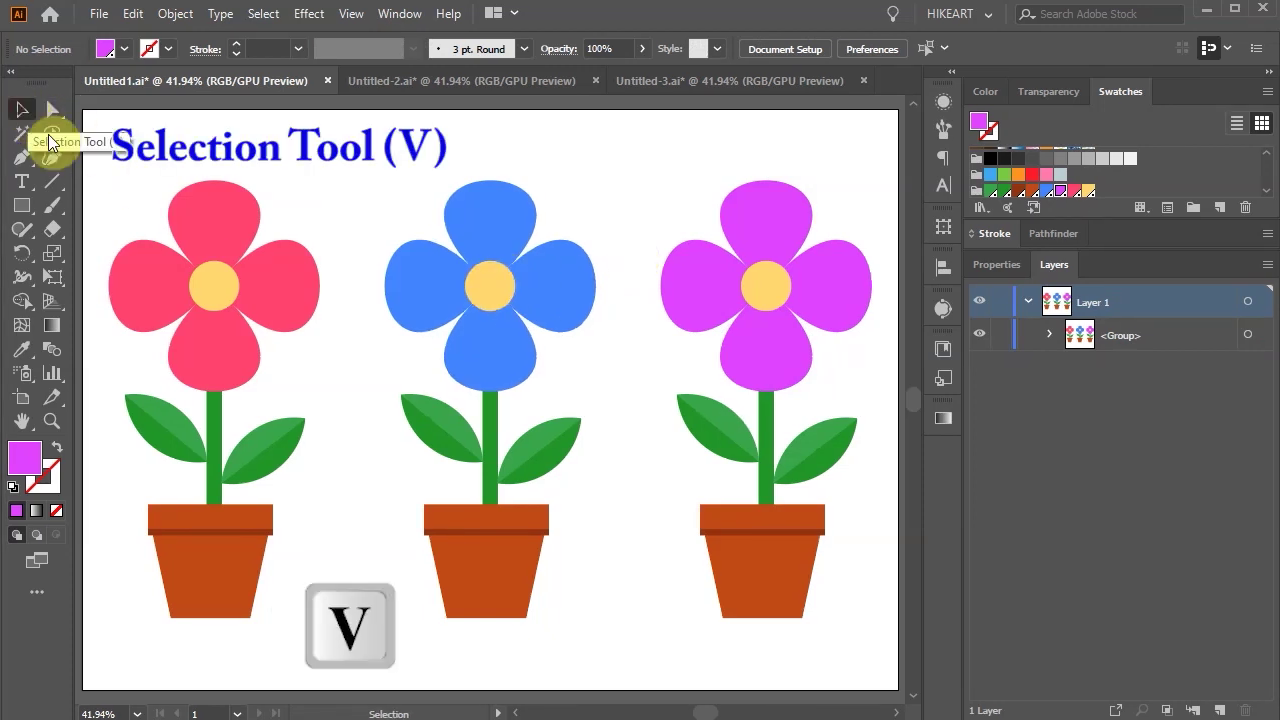
left_click(494, 374)
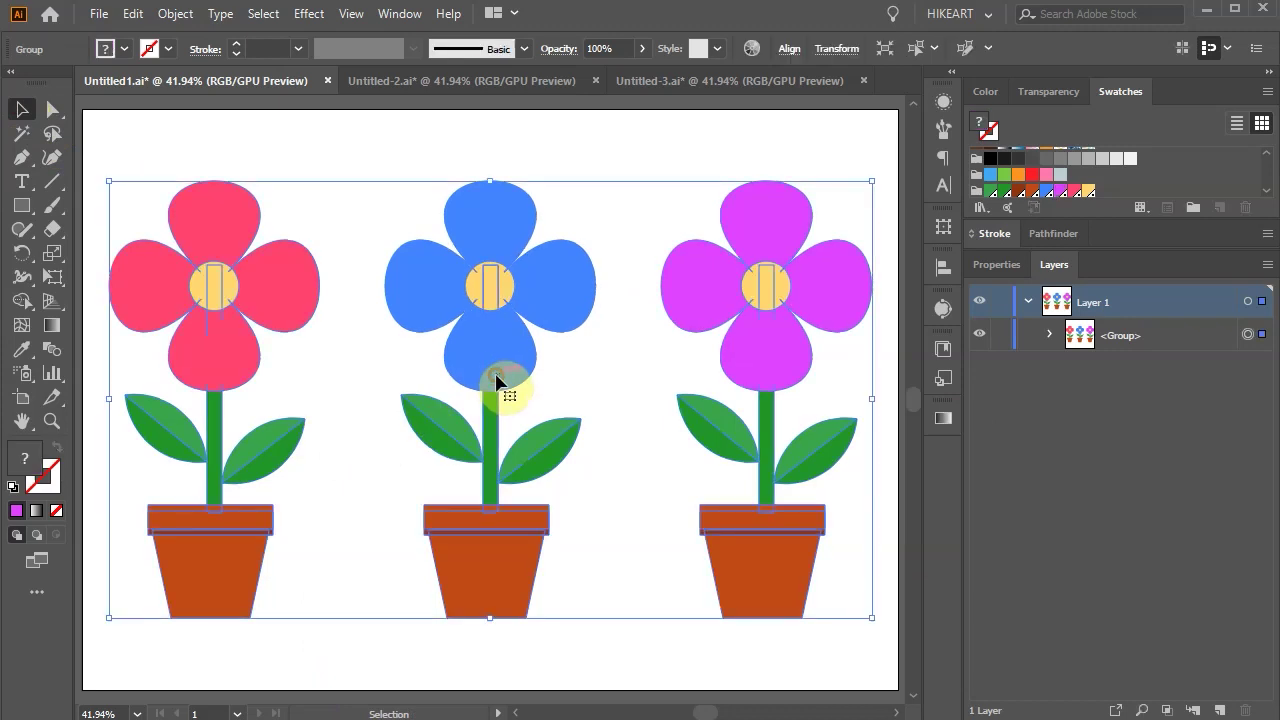
right_click(555, 217)
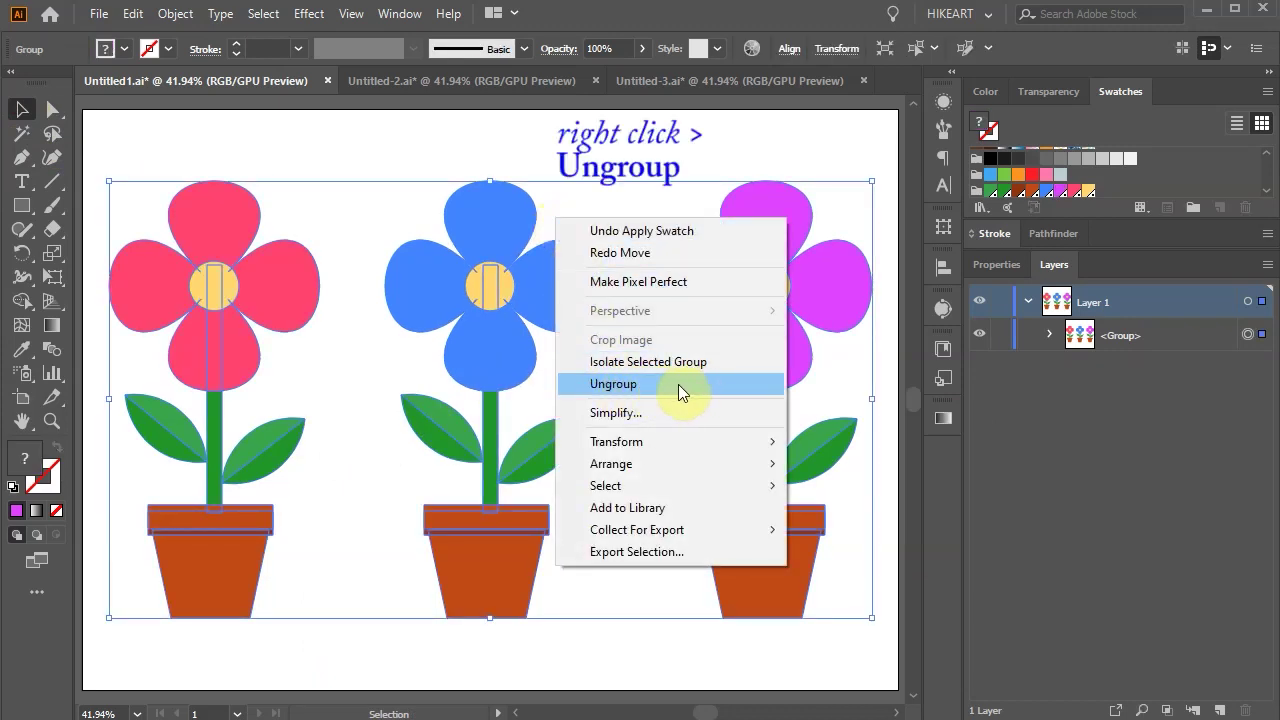
left_click(176, 14)
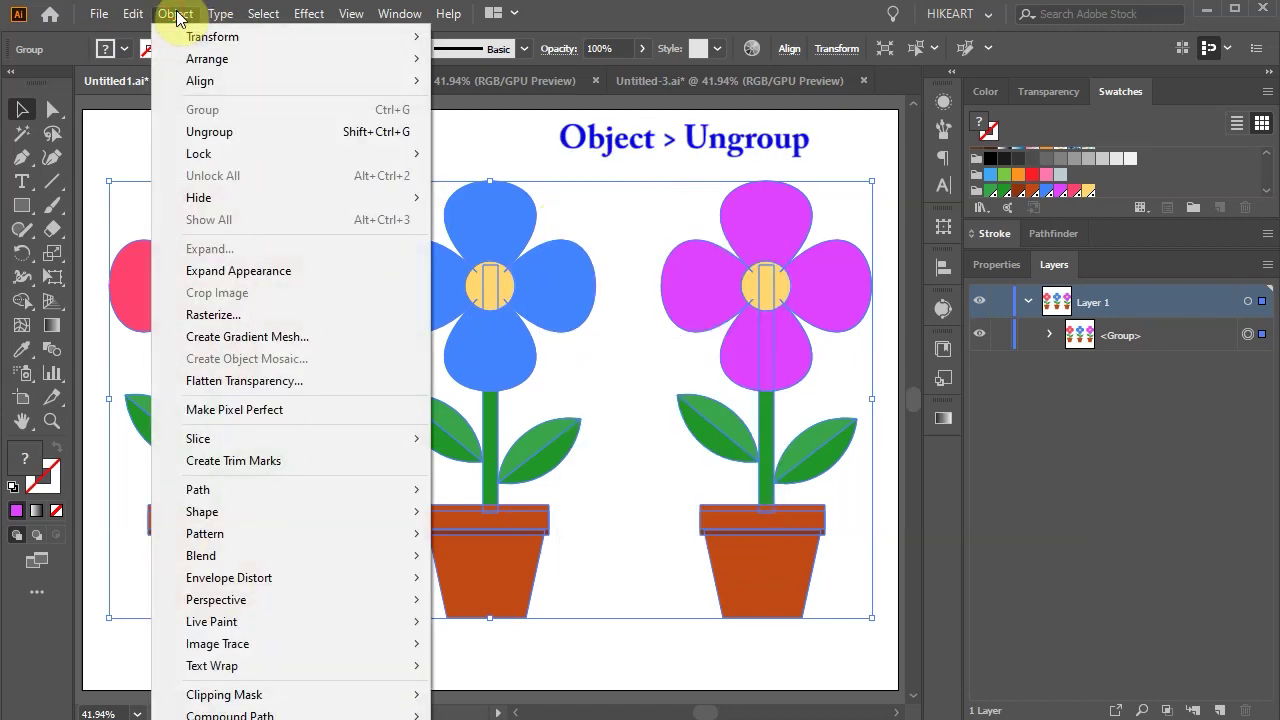
left_click(271, 131)
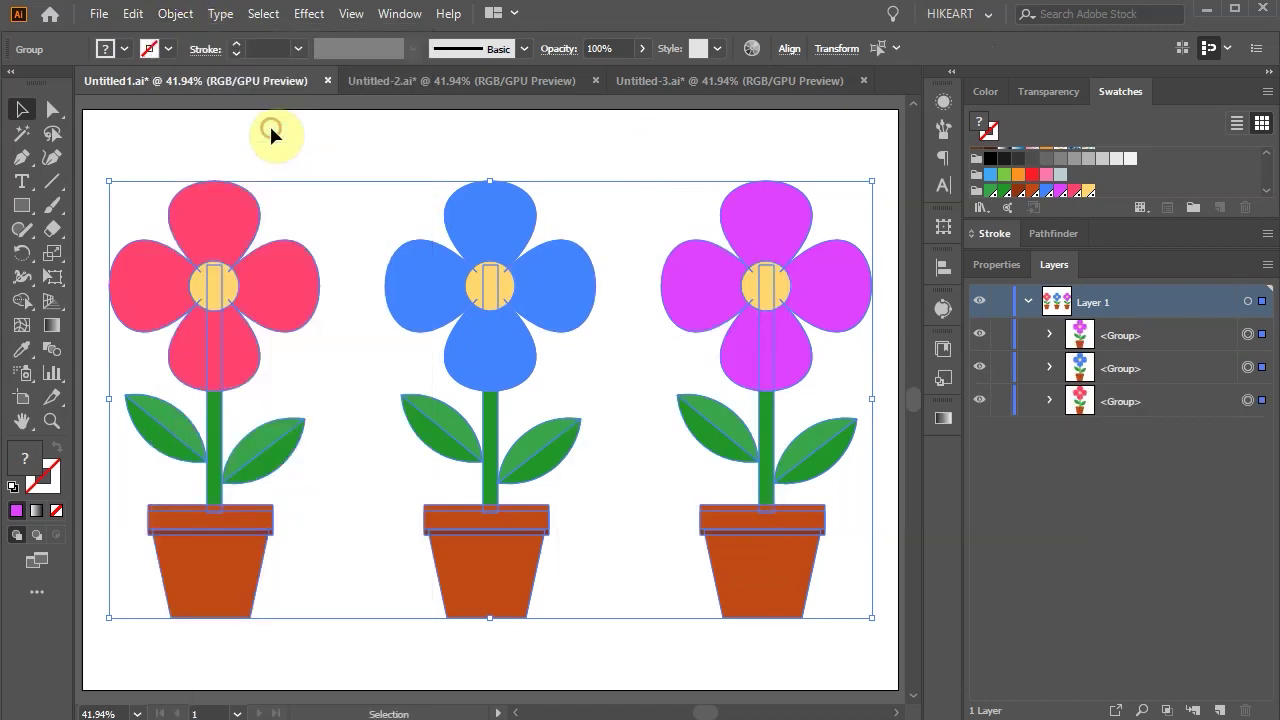
left_click(632, 212)
Ungroup the blue flower into head, stem, leaves and pot, then deselect.
left_click(749, 280)
left_click(568, 310)
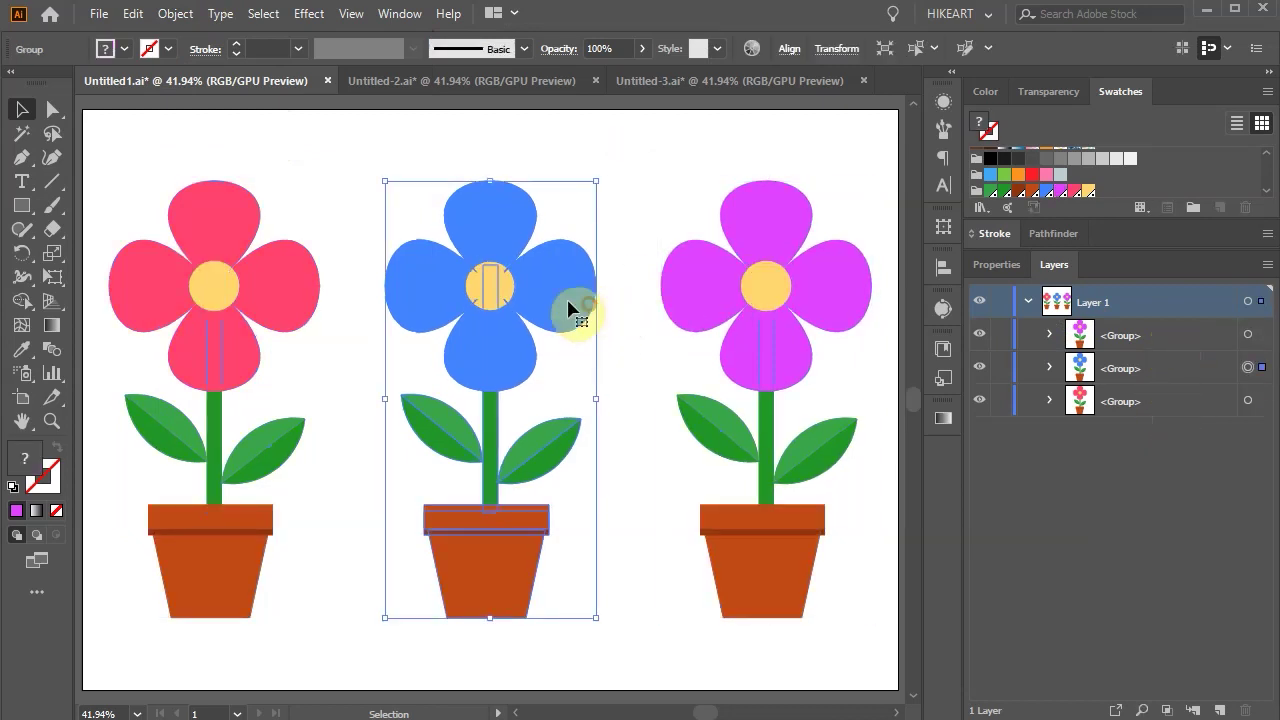
left_click(309, 310)
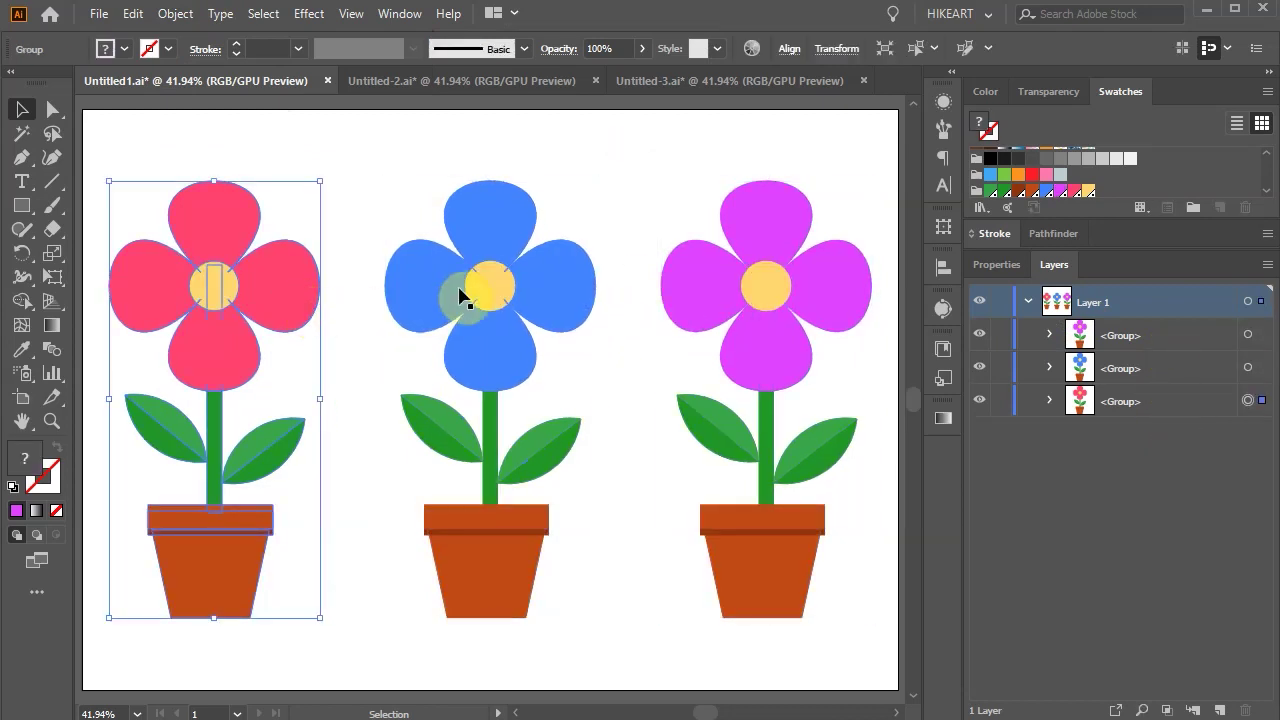
left_click(512, 234)
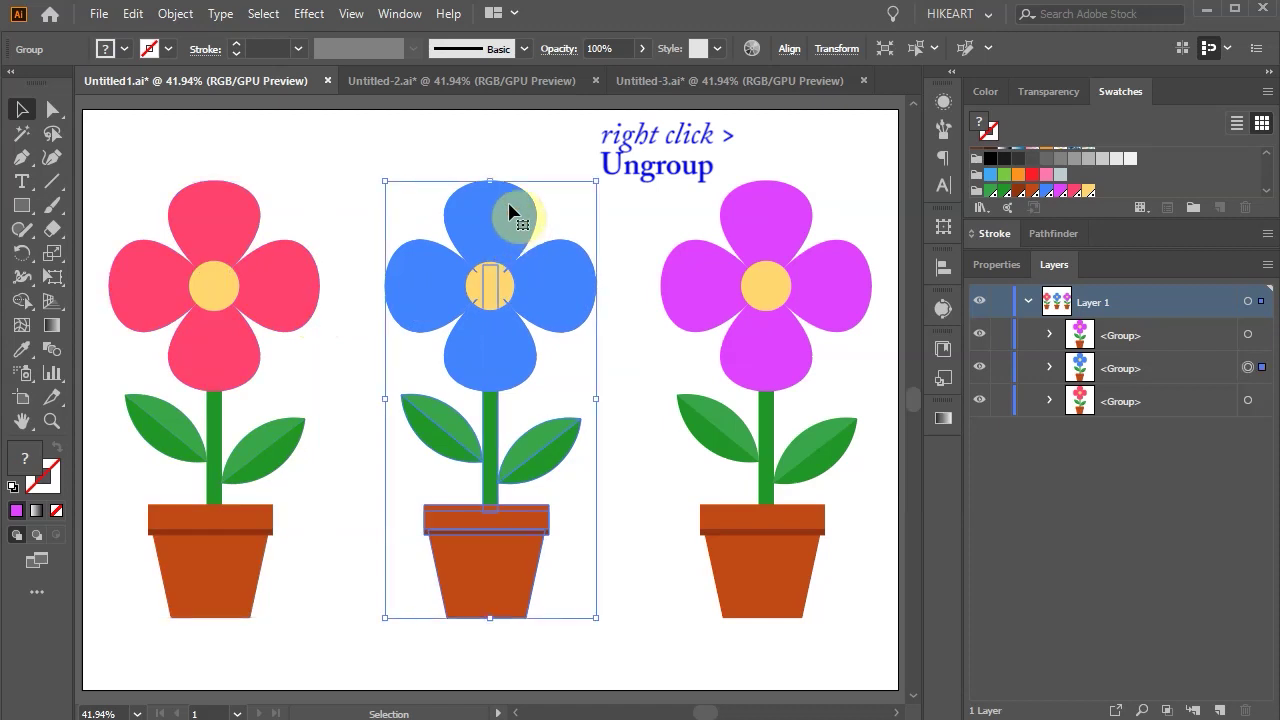
right_click(508, 208)
left_click(567, 372)
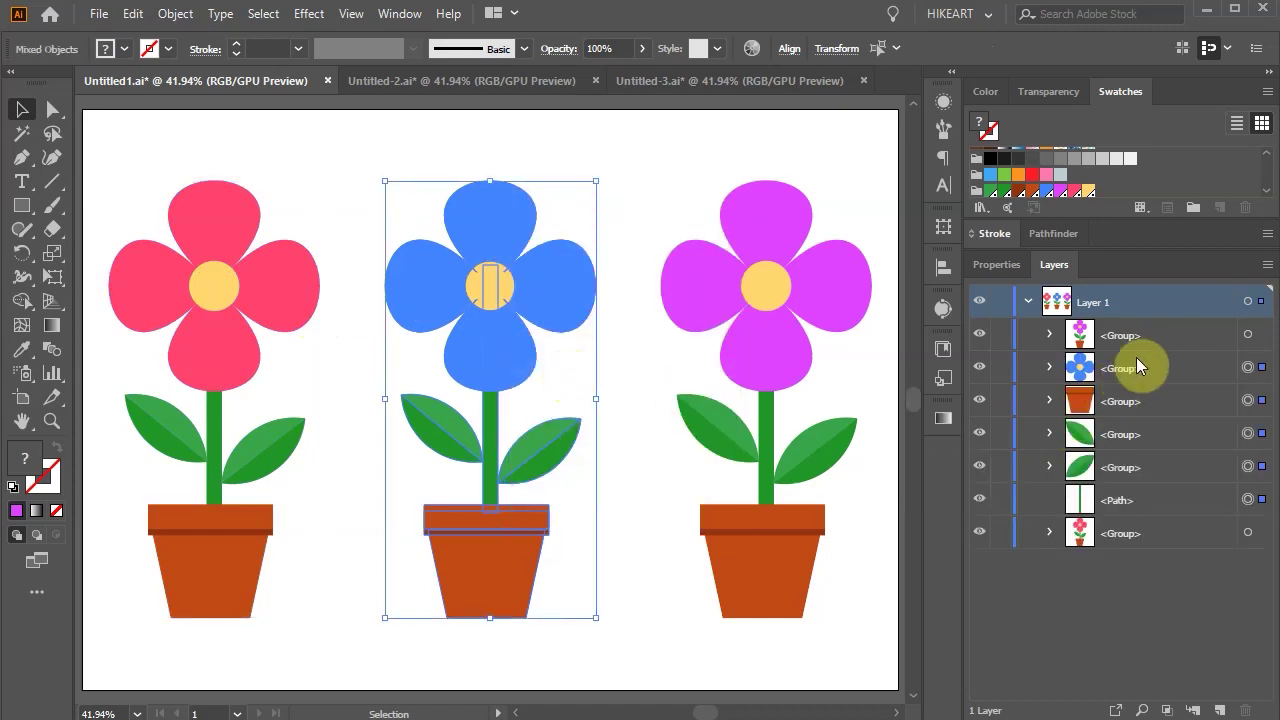
left_click(626, 218)
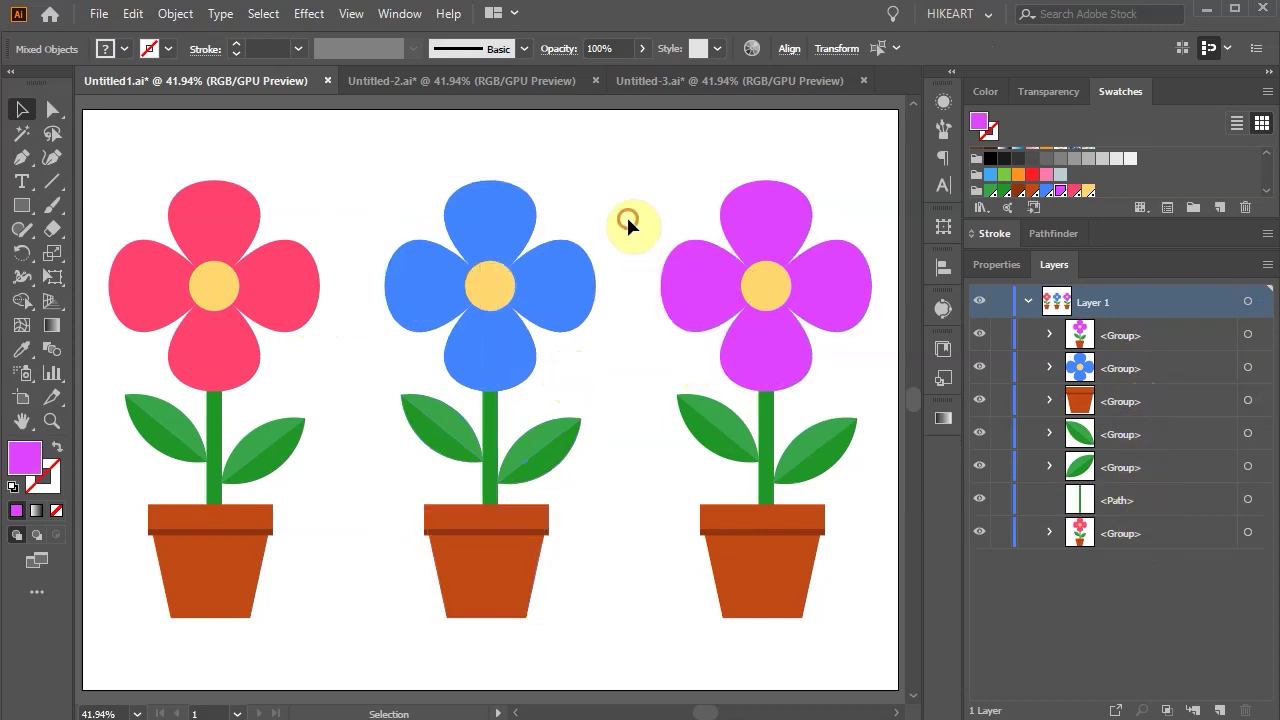
Ungroup the blue flower's head into separate petal and centre paths.
left_click(500, 229)
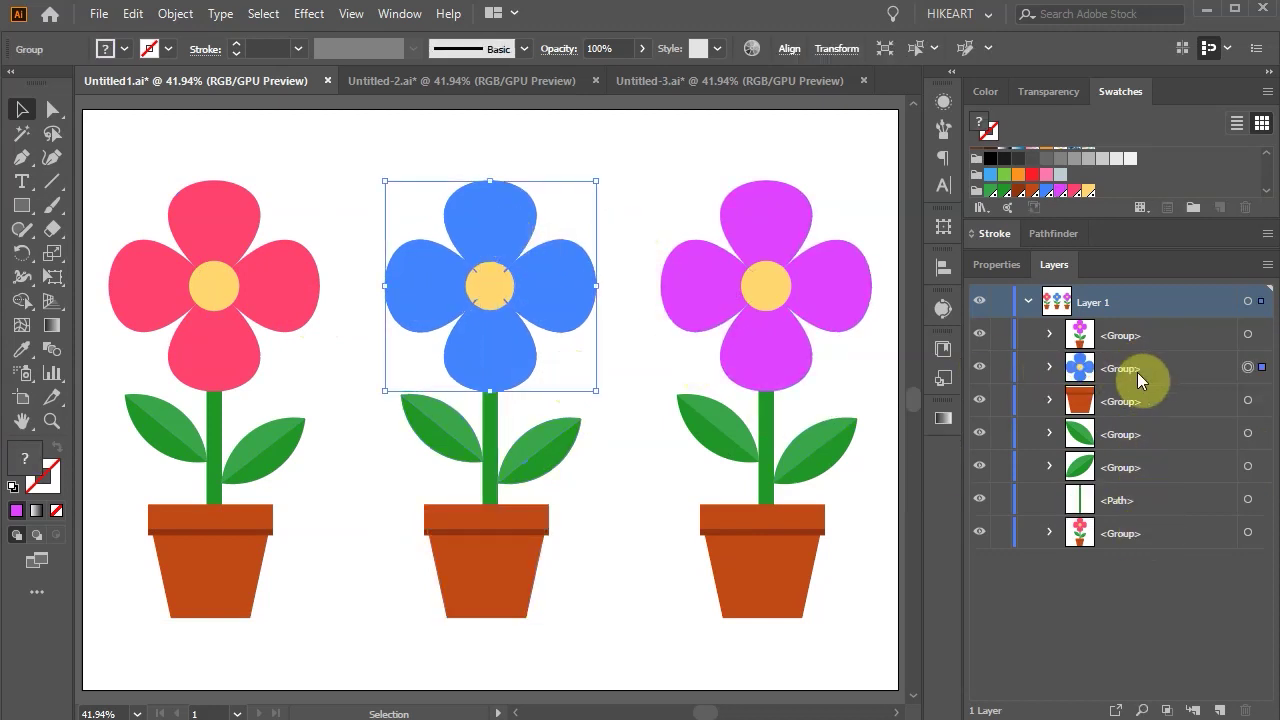
right_click(511, 222)
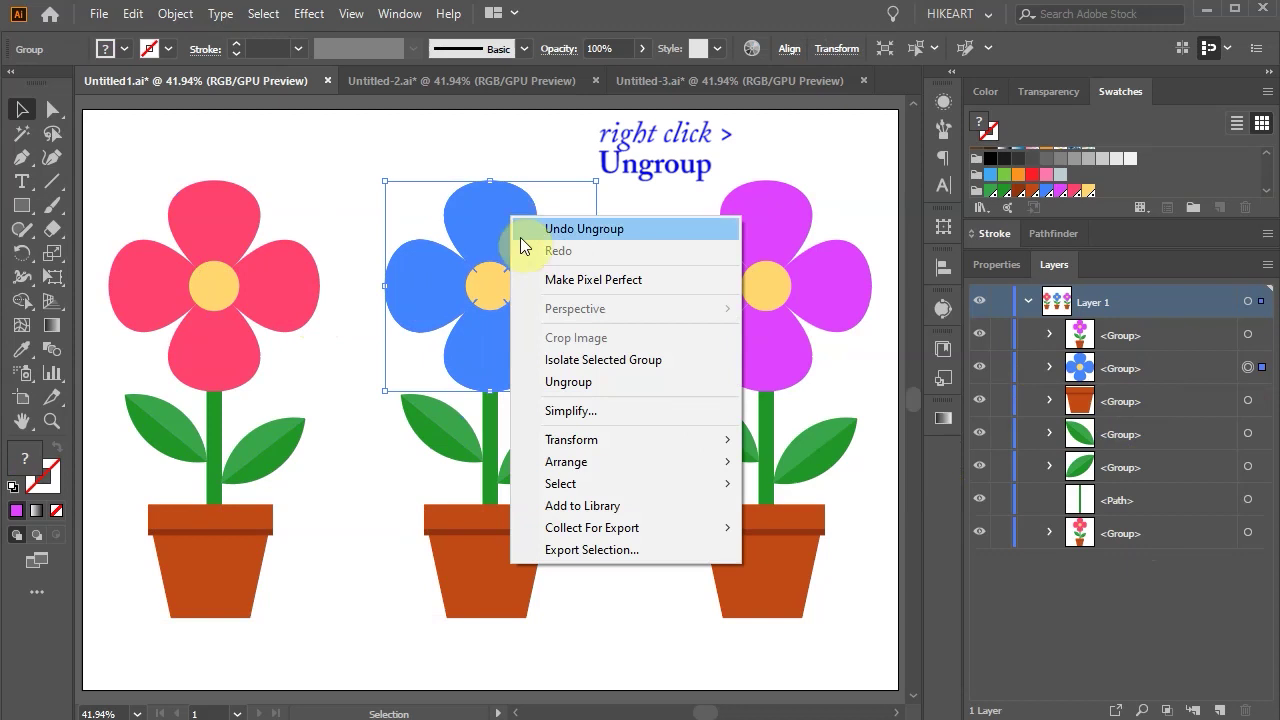
left_click(572, 378)
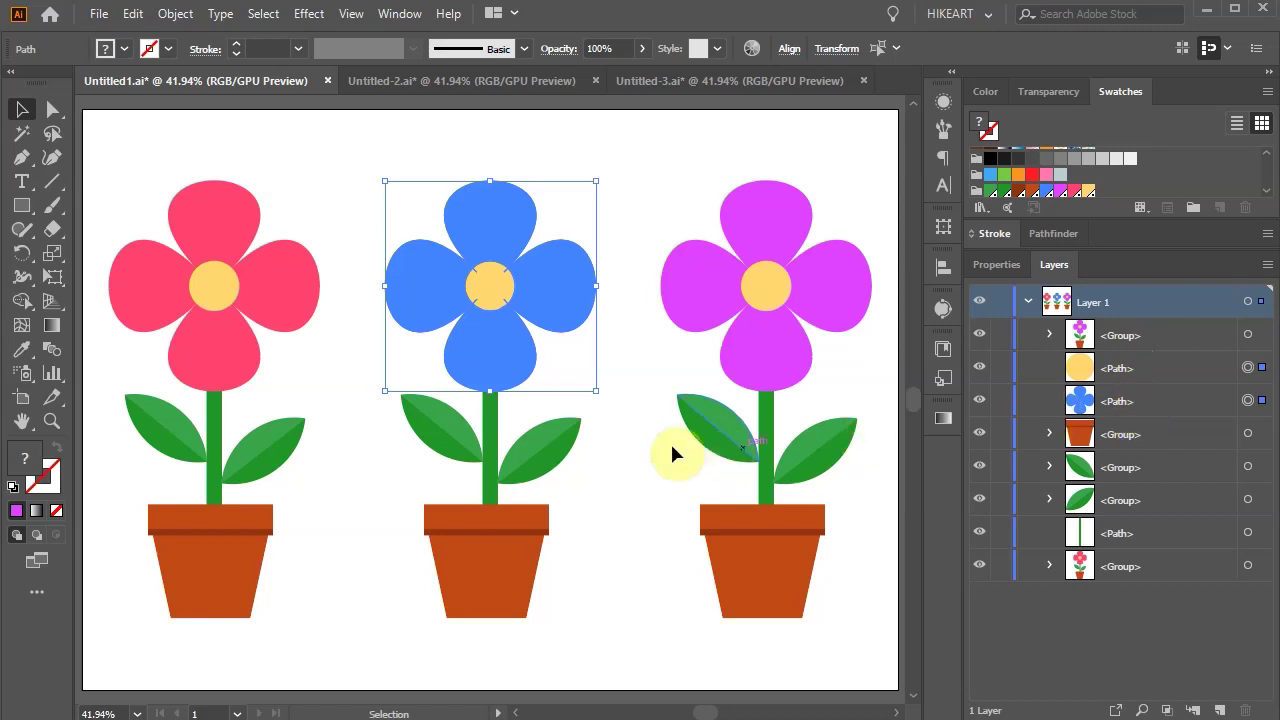
Ungroup the blue flower's right and left leaves into their two halves.
left_click(538, 457)
right_click(537, 457)
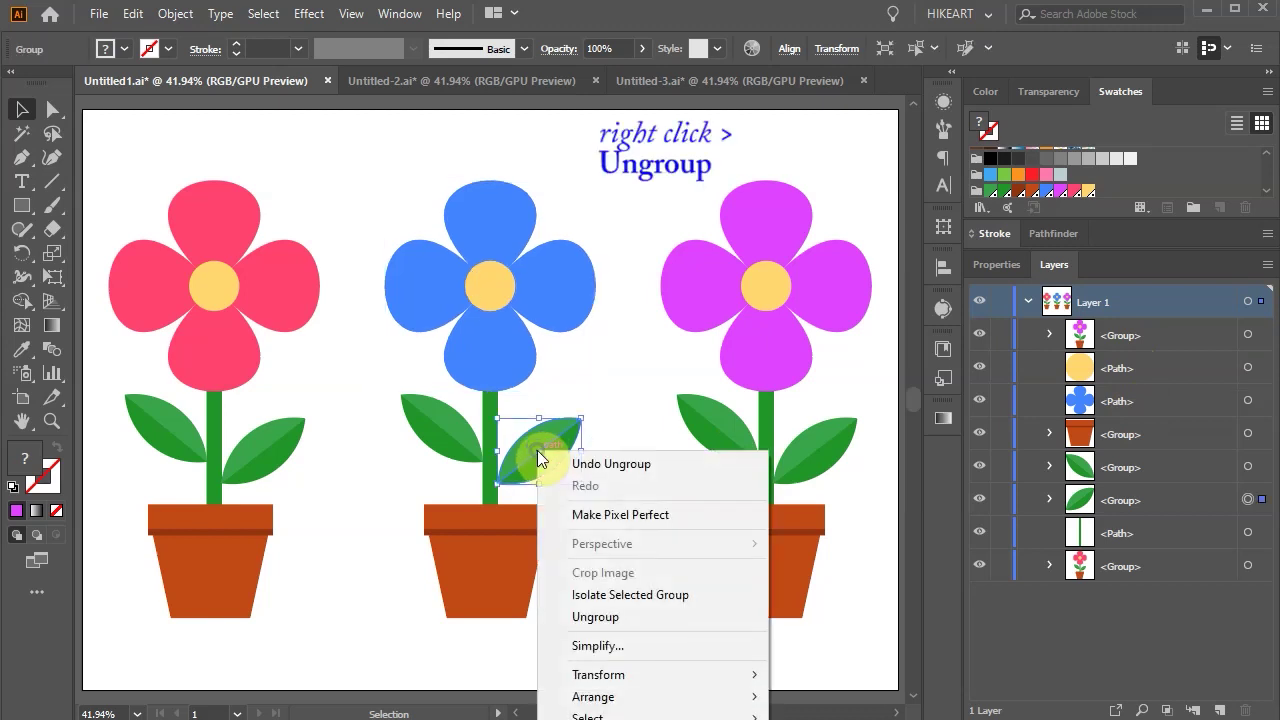
left_click(623, 614)
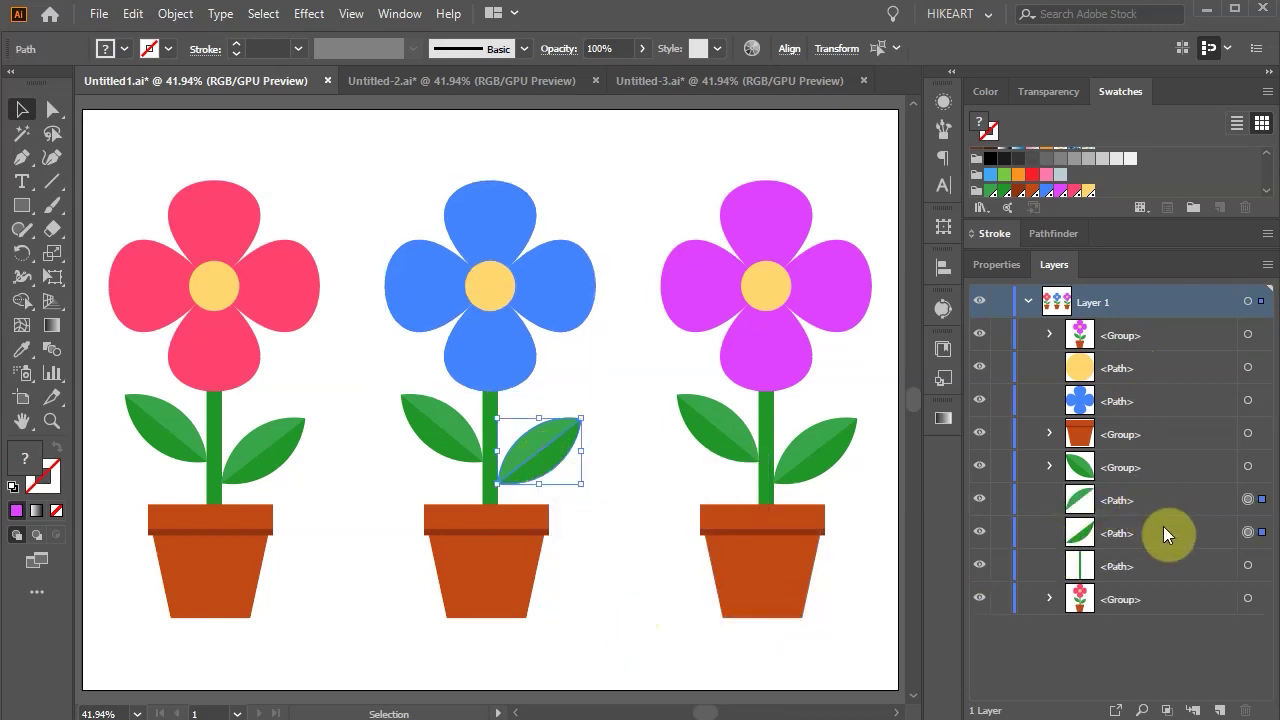
left_click(423, 423)
right_click(423, 423)
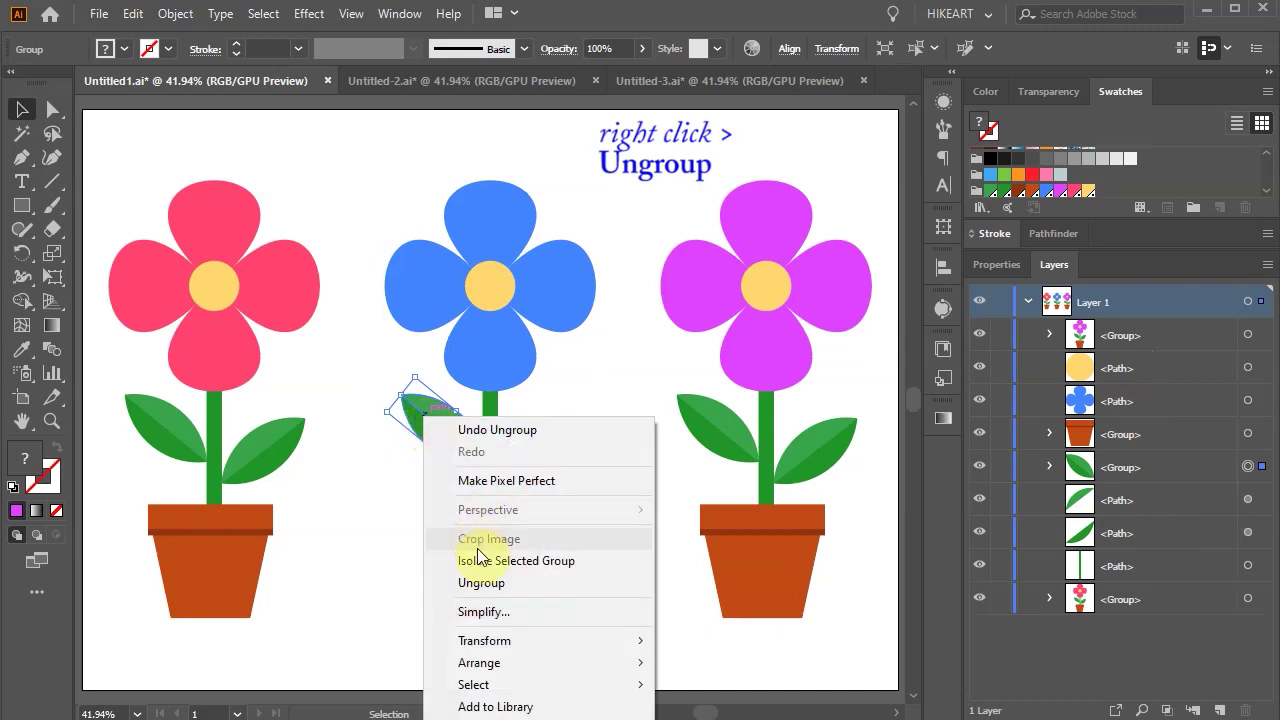
left_click(492, 584)
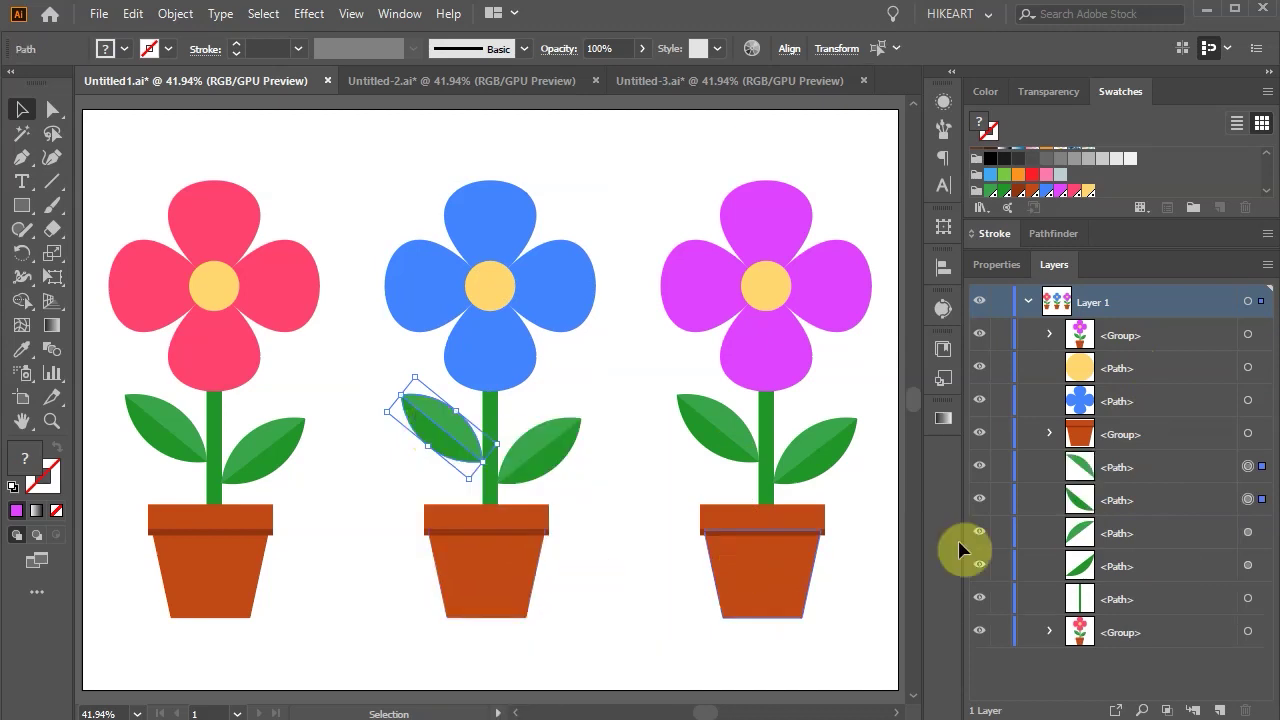
Ungroup the blue flower's pot into three separate paths and deselect.
left_click(489, 566)
right_click(498, 562)
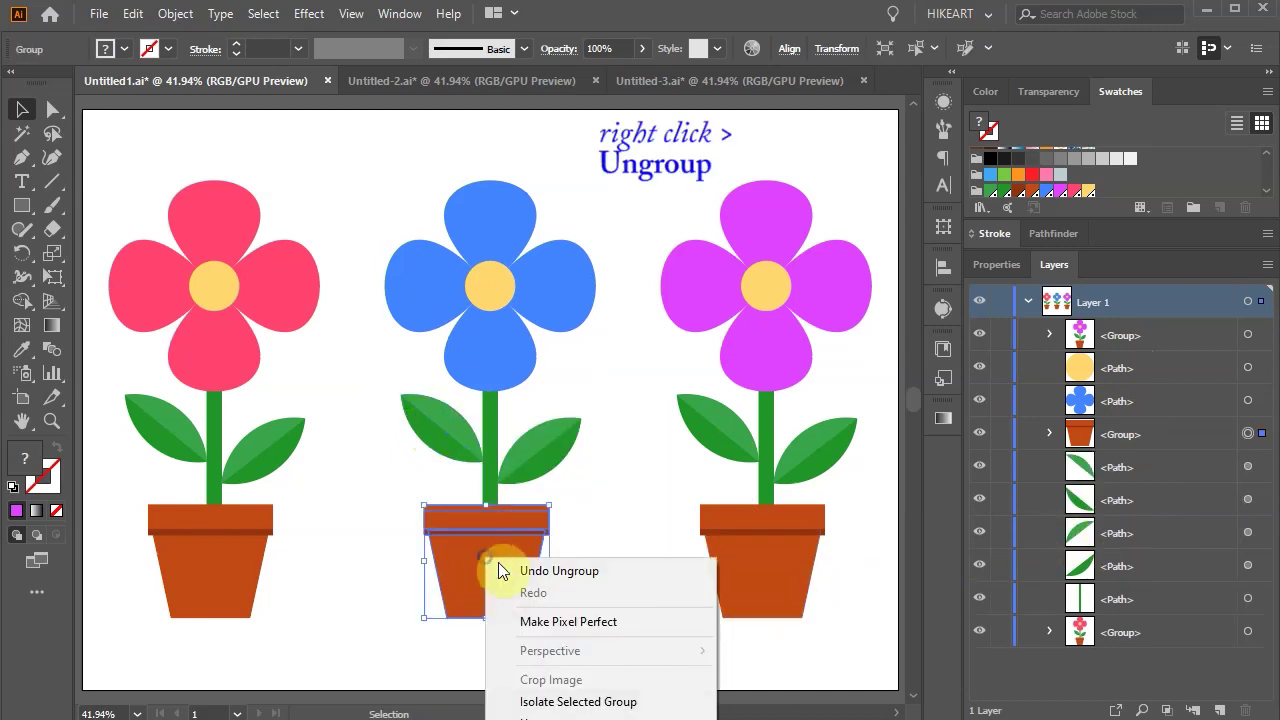
left_click(540, 716)
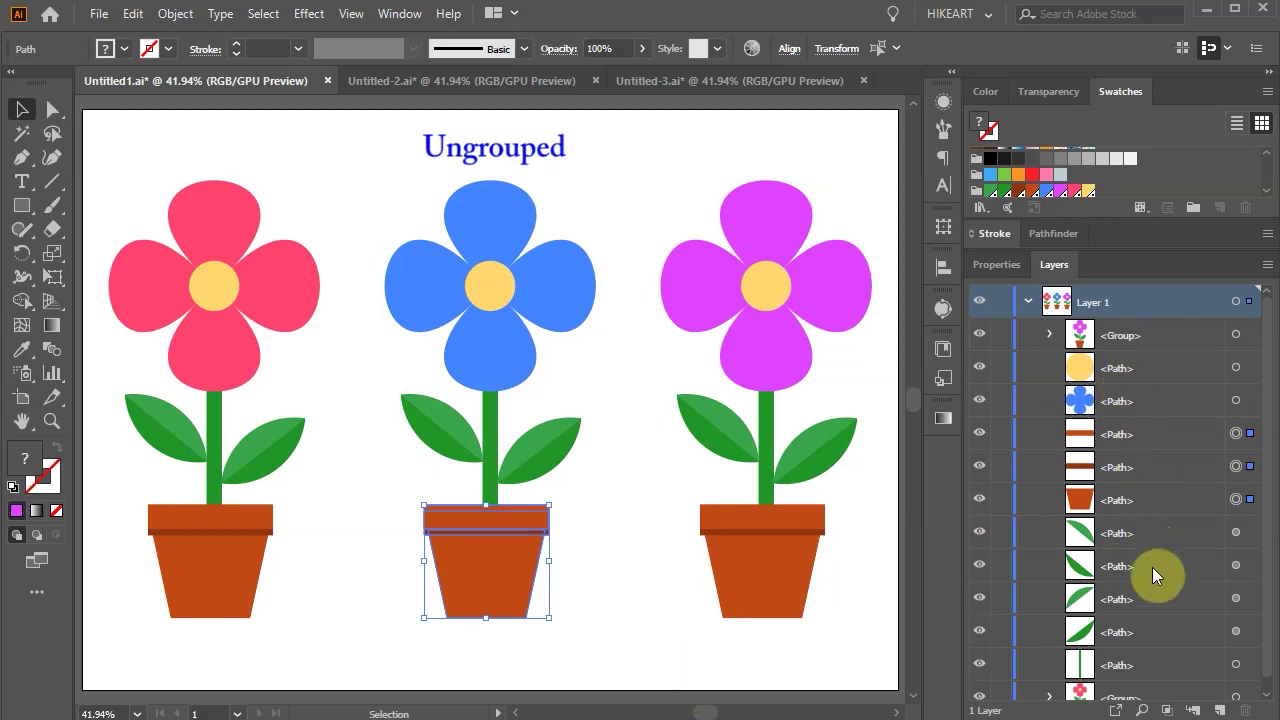
left_click(650, 614)
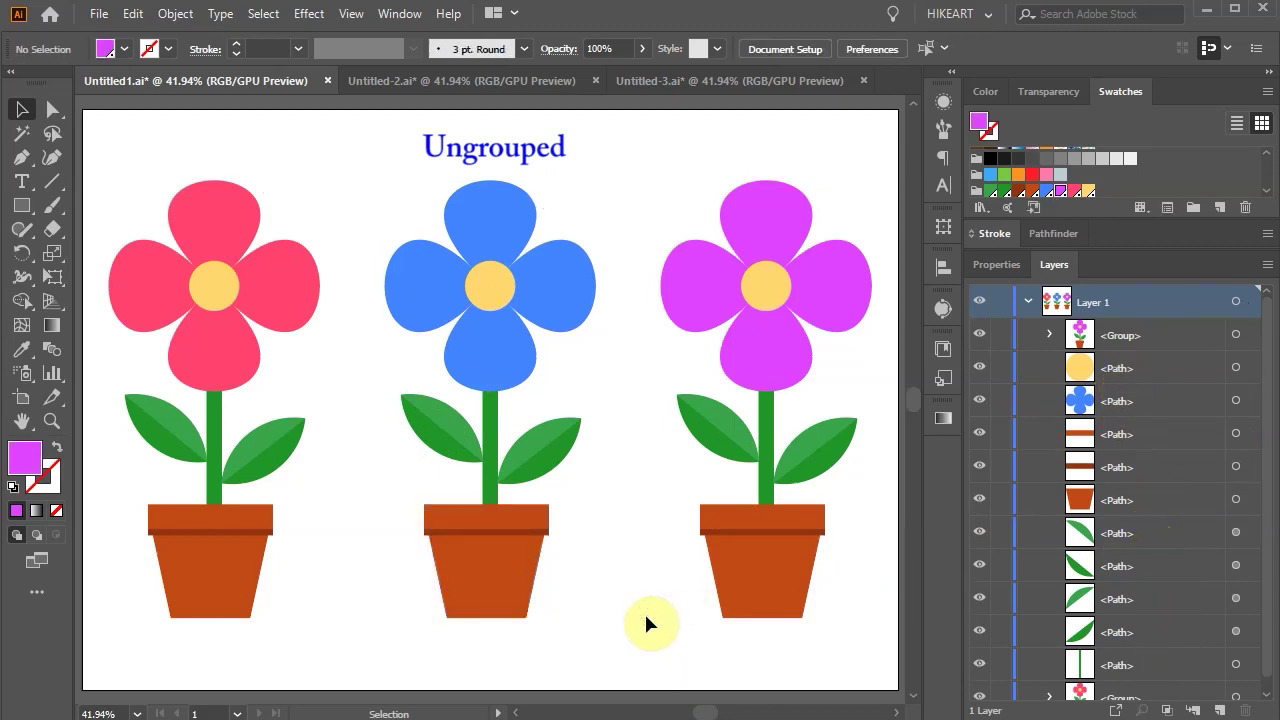